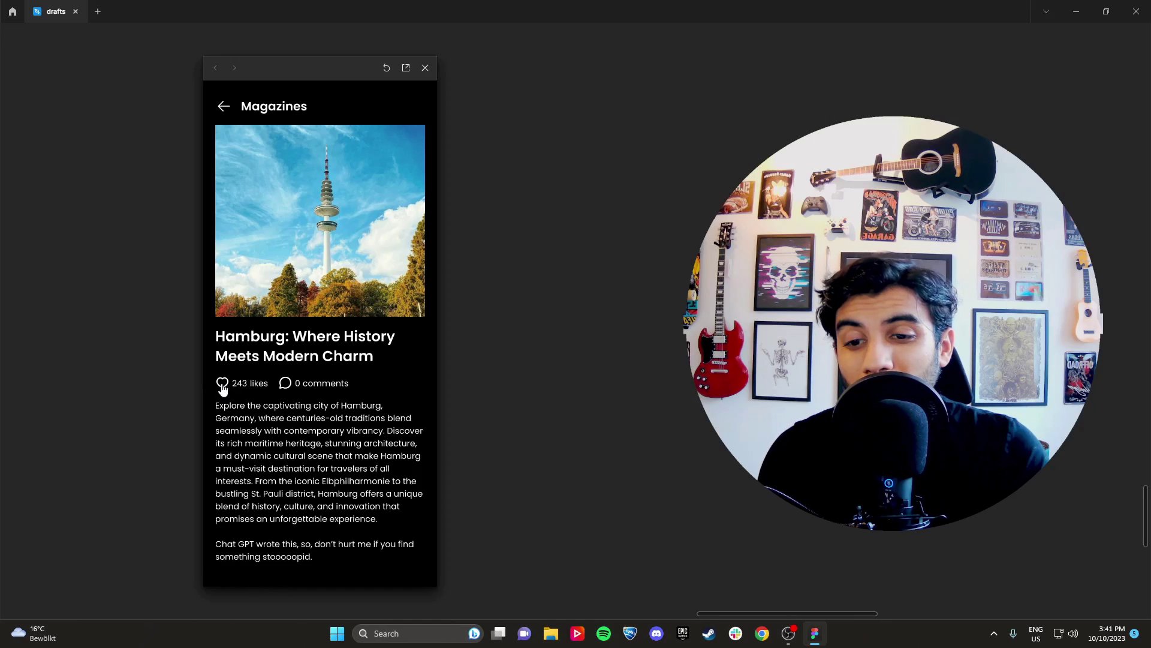
# - Tap the preview heart twice so the count goes 243 → 244 → 243
pyautogui.click(222, 384)
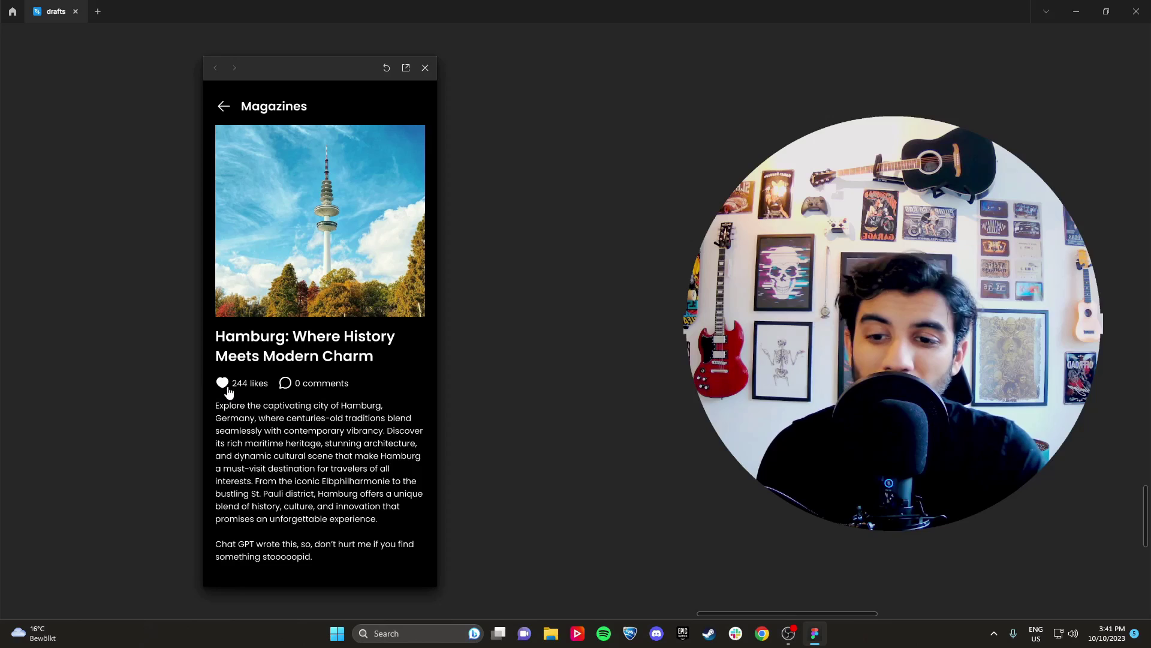
pyautogui.click(223, 387)
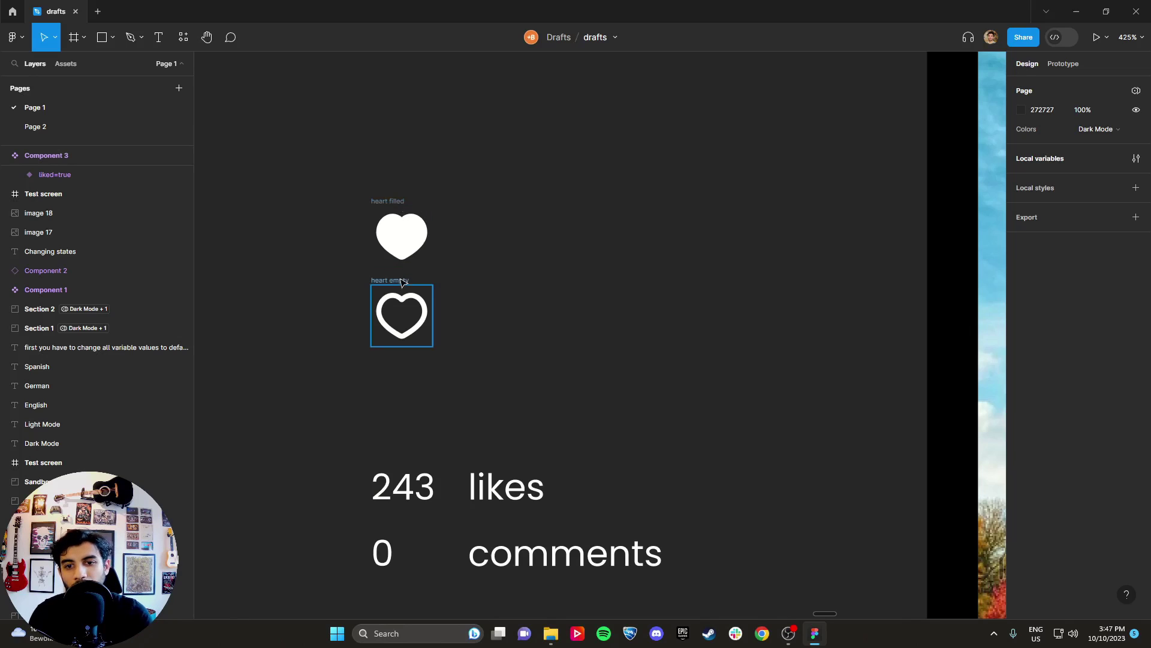
# - Select the filled and empty heart icons together and create a component set from them
pyautogui.moveTo(347, 187); pyautogui.dragTo(501, 387)
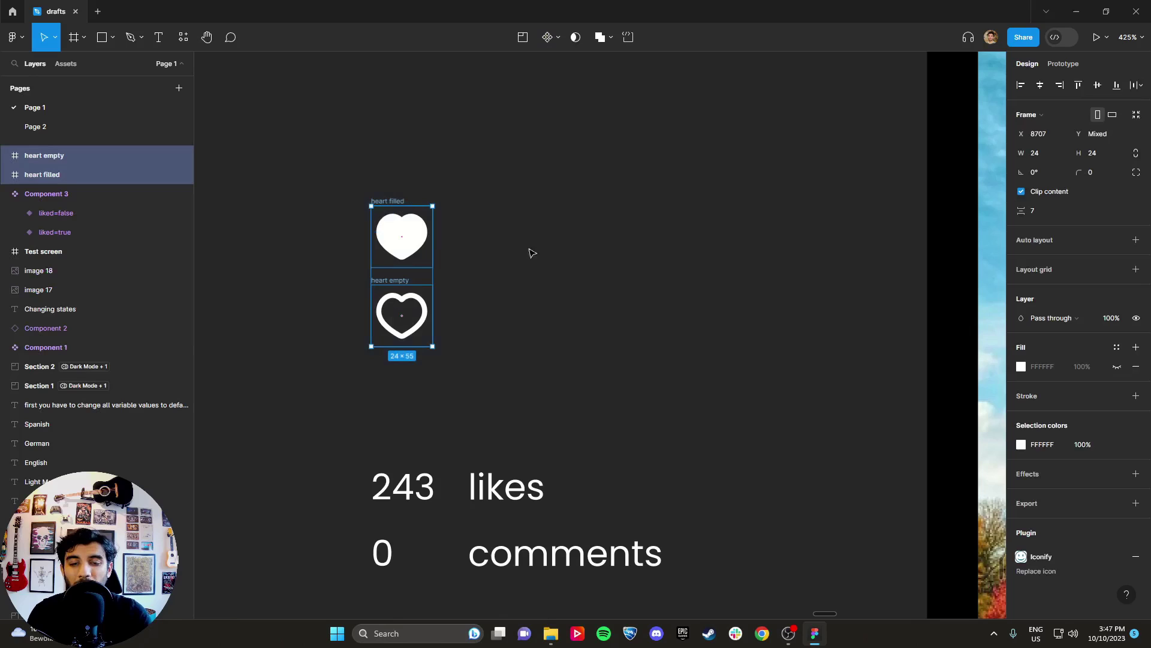
pyautogui.click(559, 38)
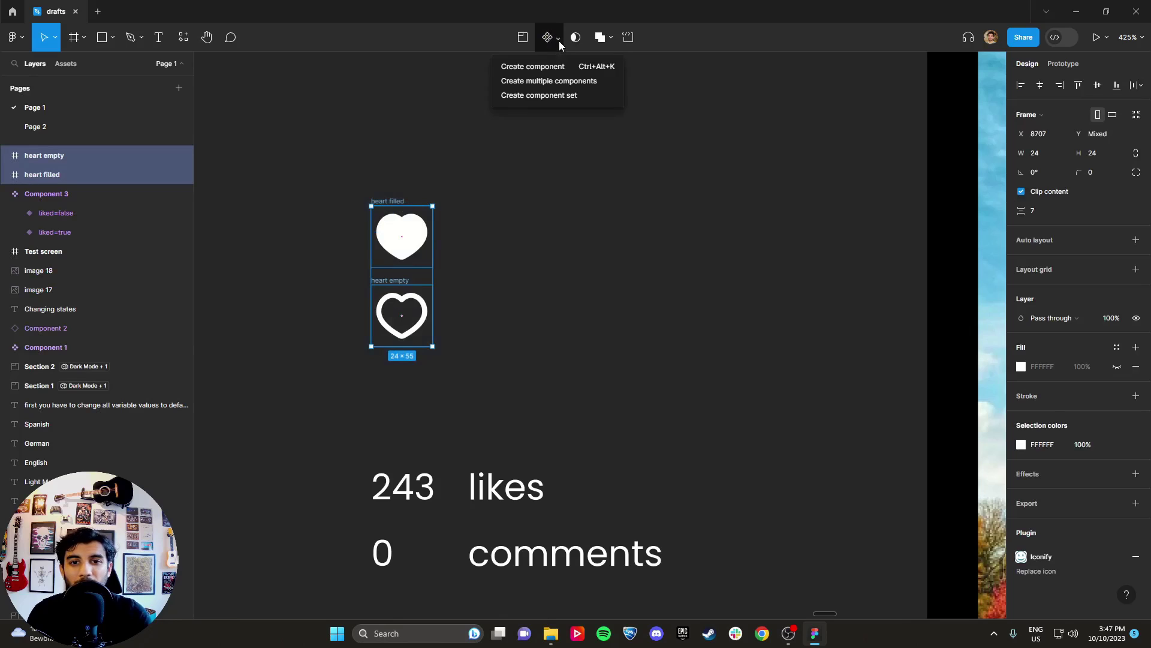
pyautogui.click(557, 97)
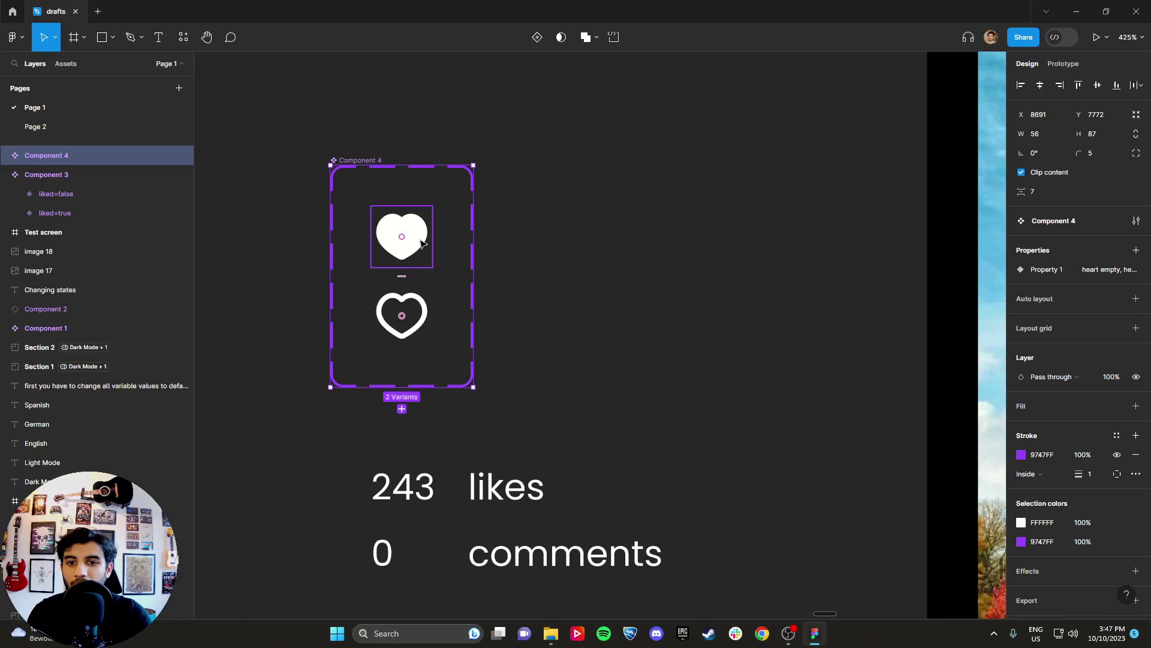
# - Rename the variants filled=true for the solid heart and filled=false for the outline
pyautogui.click(388, 239)
pyautogui.doubleClick(60, 195)
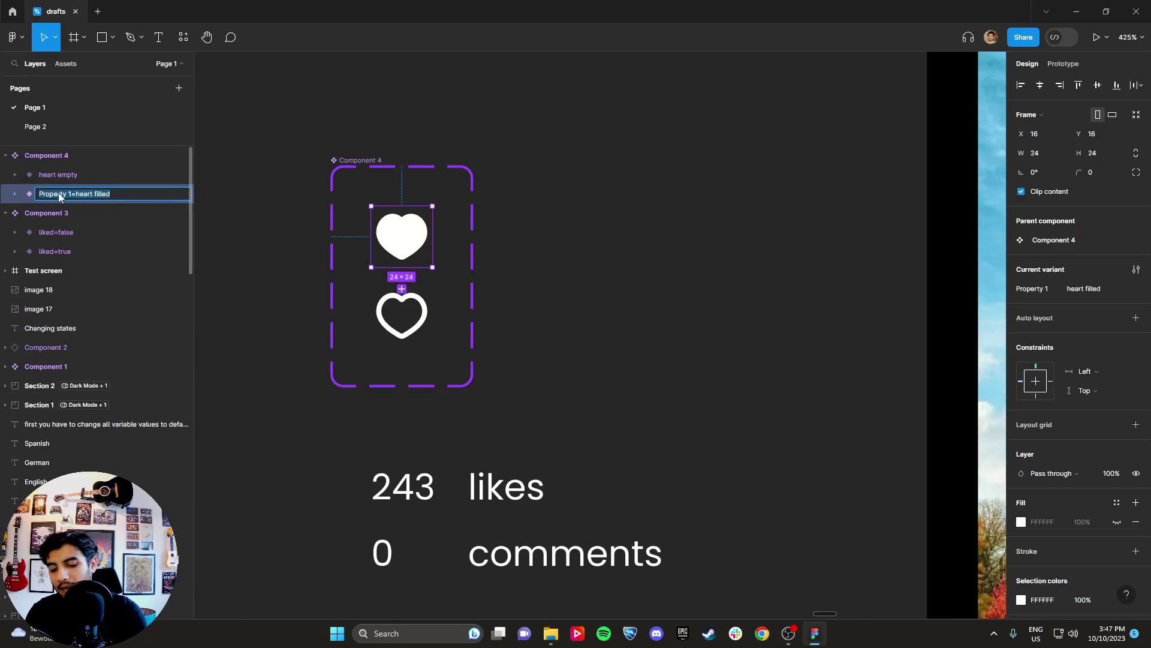
pyautogui.write('filled=true')
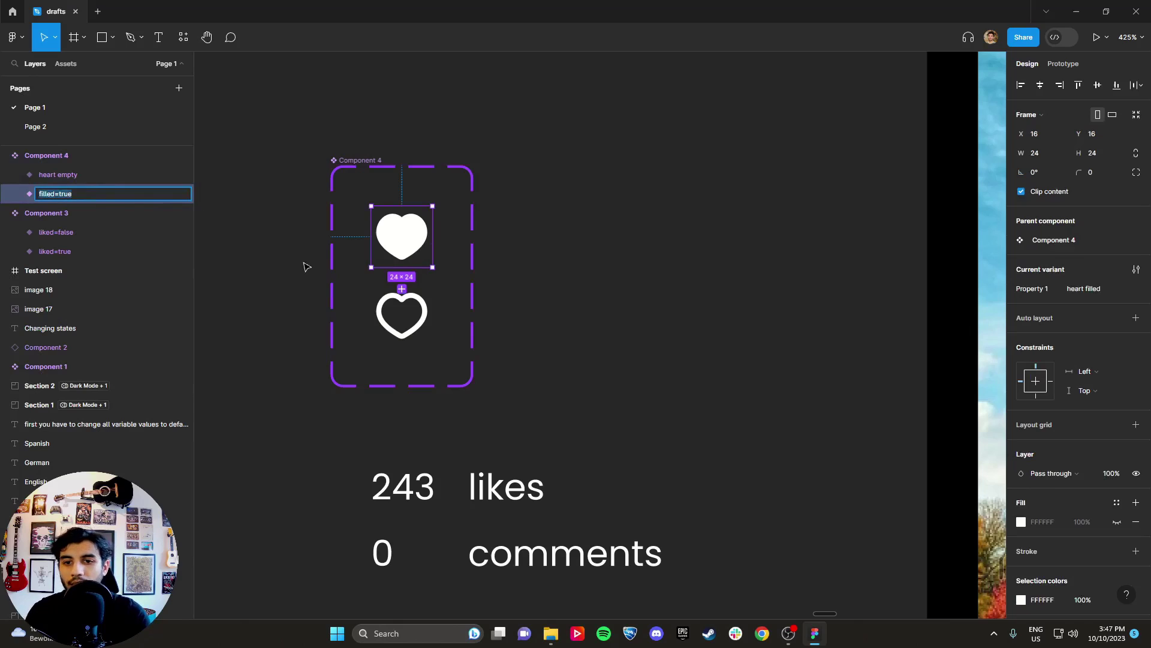
pyautogui.hotkey('shift', 'Tab')
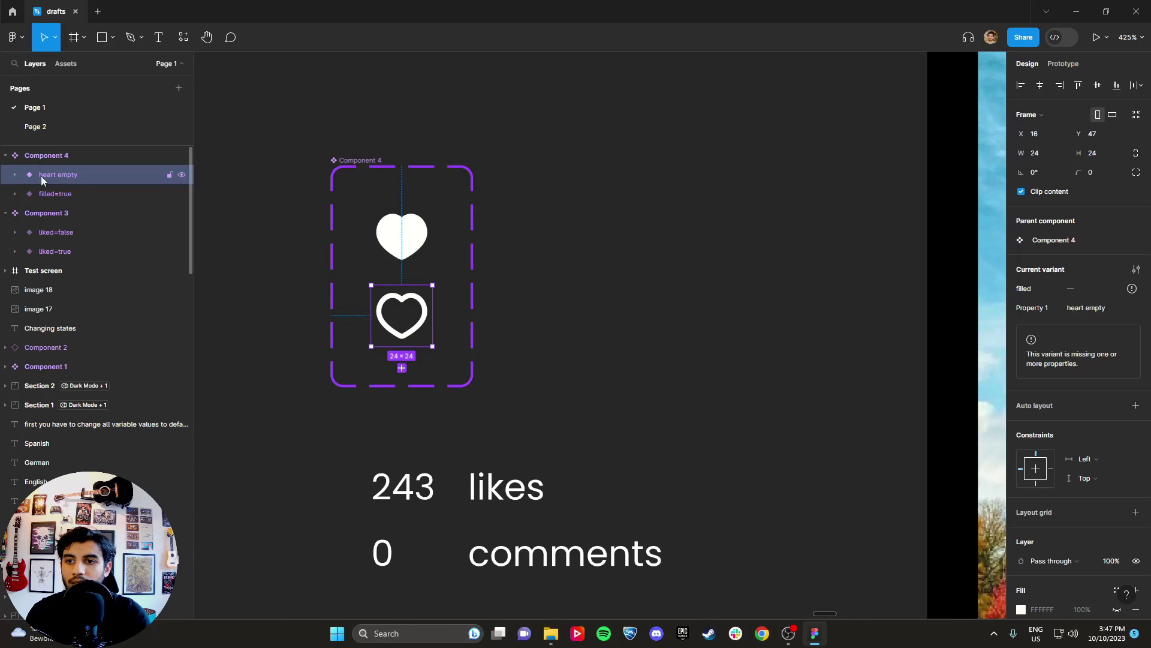
pyautogui.write('filled=true')
pyautogui.press('BackSpace')
pyautogui.press('BackSpace')
pyautogui.write('f')
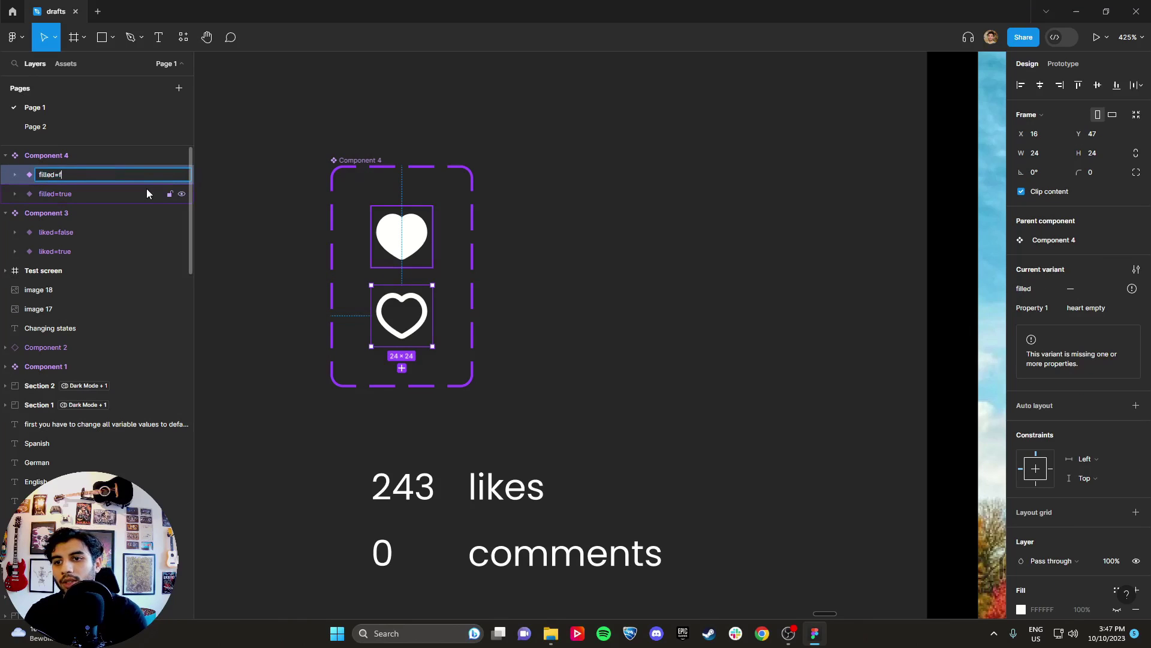
pyautogui.write('alse')
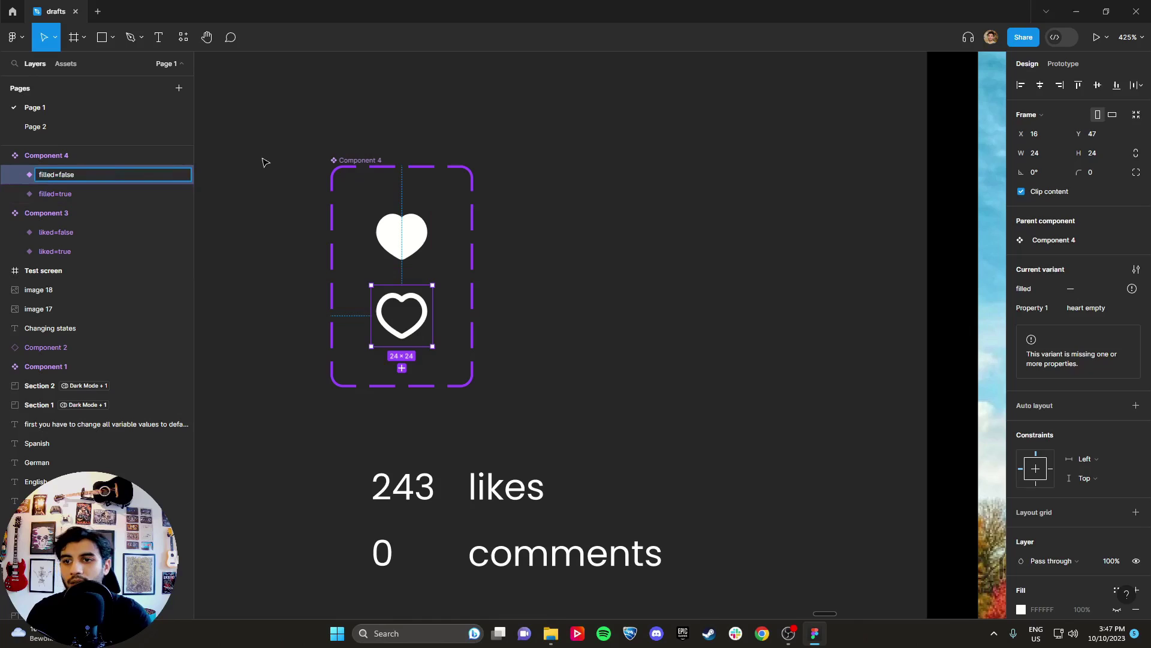
pyautogui.click(265, 162)
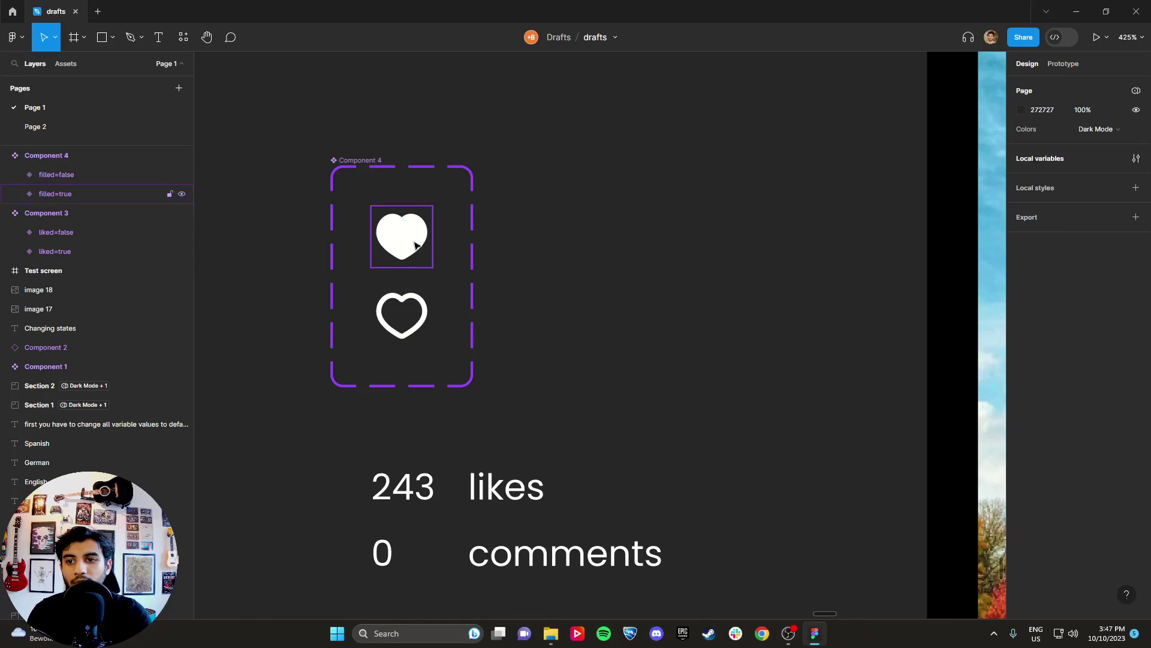
pyautogui.moveTo(414, 247); pyautogui.dragTo(672, 251)
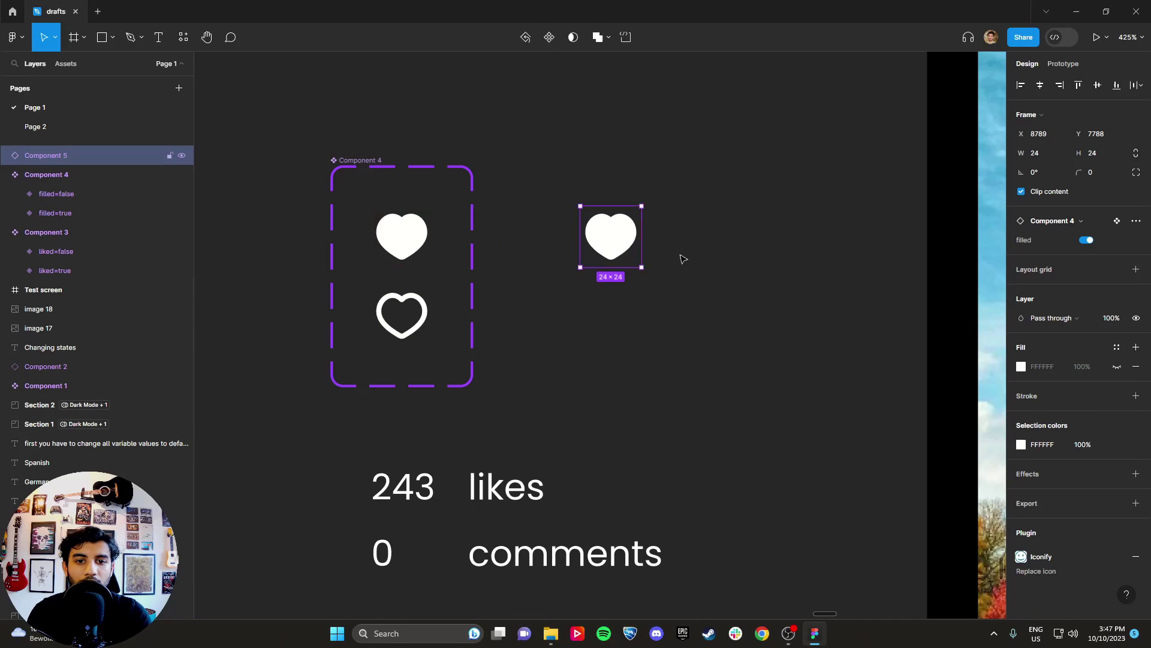
pyautogui.click(1086, 241)
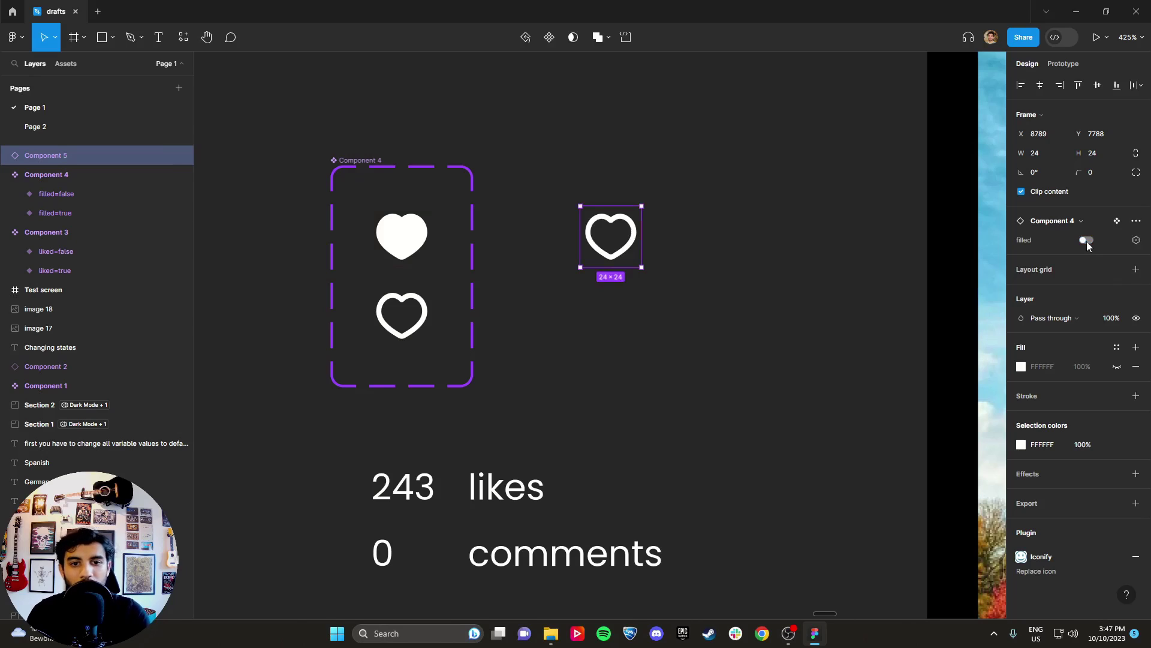
pyautogui.click(1087, 241)
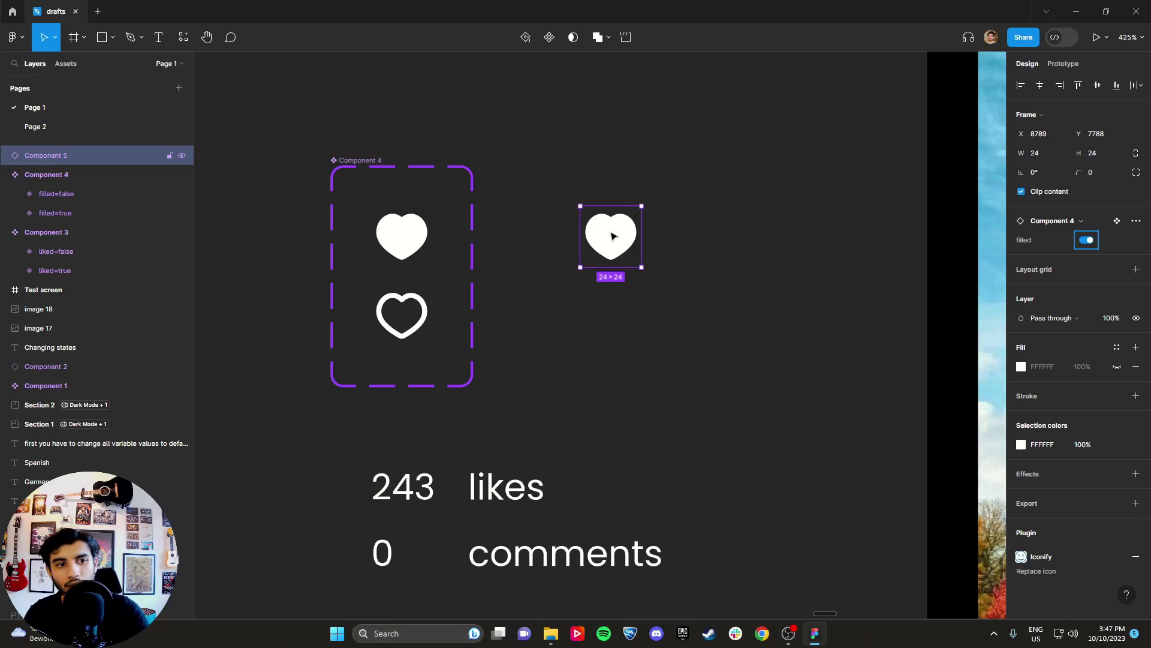
pyautogui.hotkey('ctrl', 'z')
pyautogui.click(659, 238)
pyautogui.click(613, 234)
pyautogui.press('Delete')
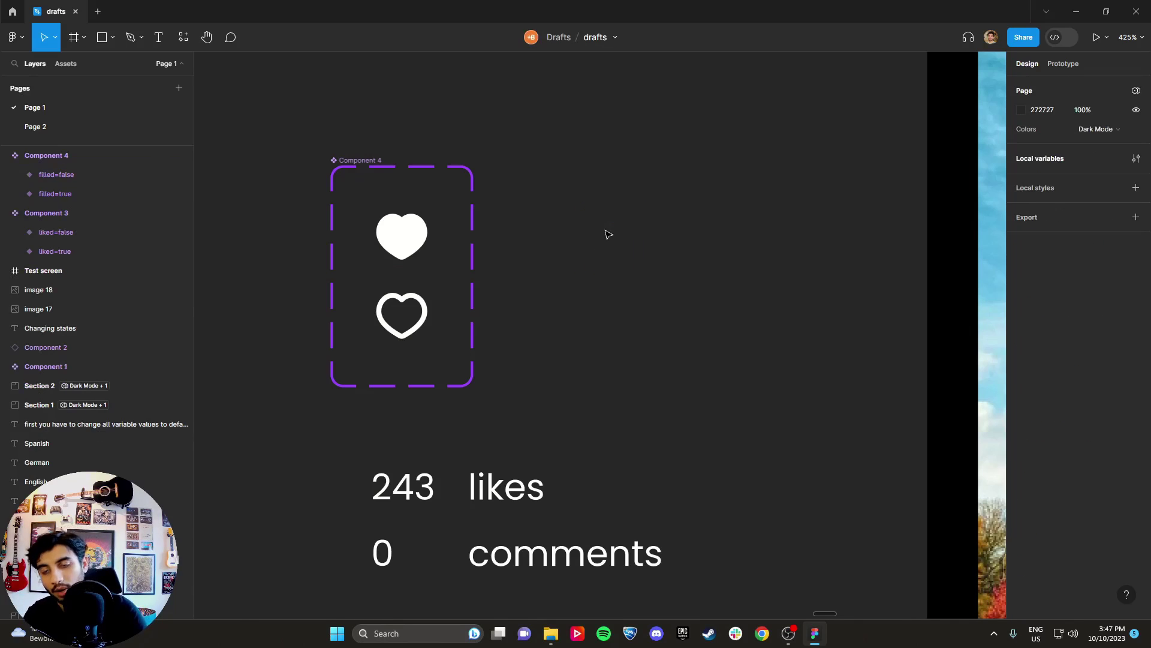
pyautogui.click(407, 232)
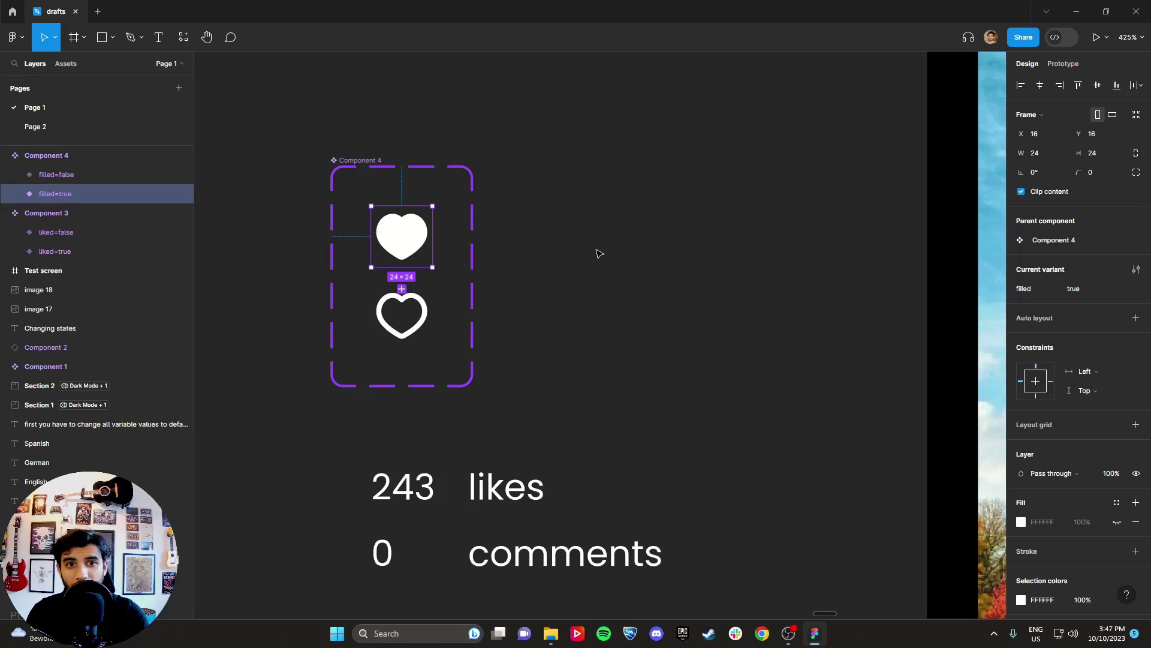
# - Place an instance of the empty heart variant next to the likes text
pyautogui.click(598, 253)
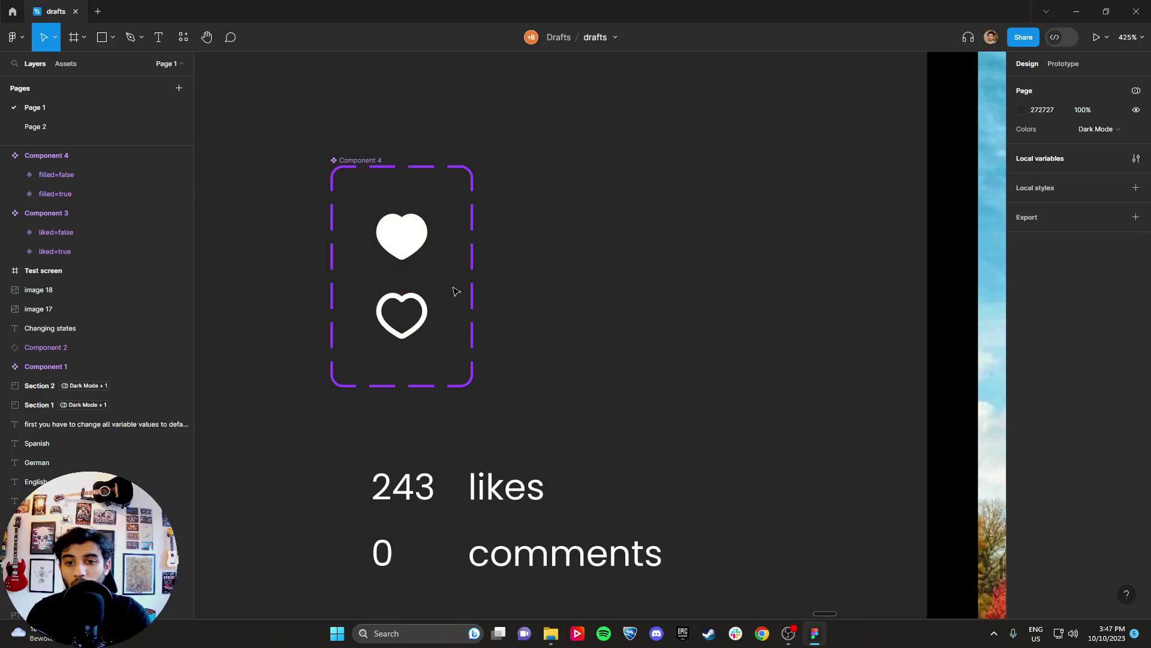
pyautogui.moveTo(361, 161); pyautogui.dragTo(374, 68)
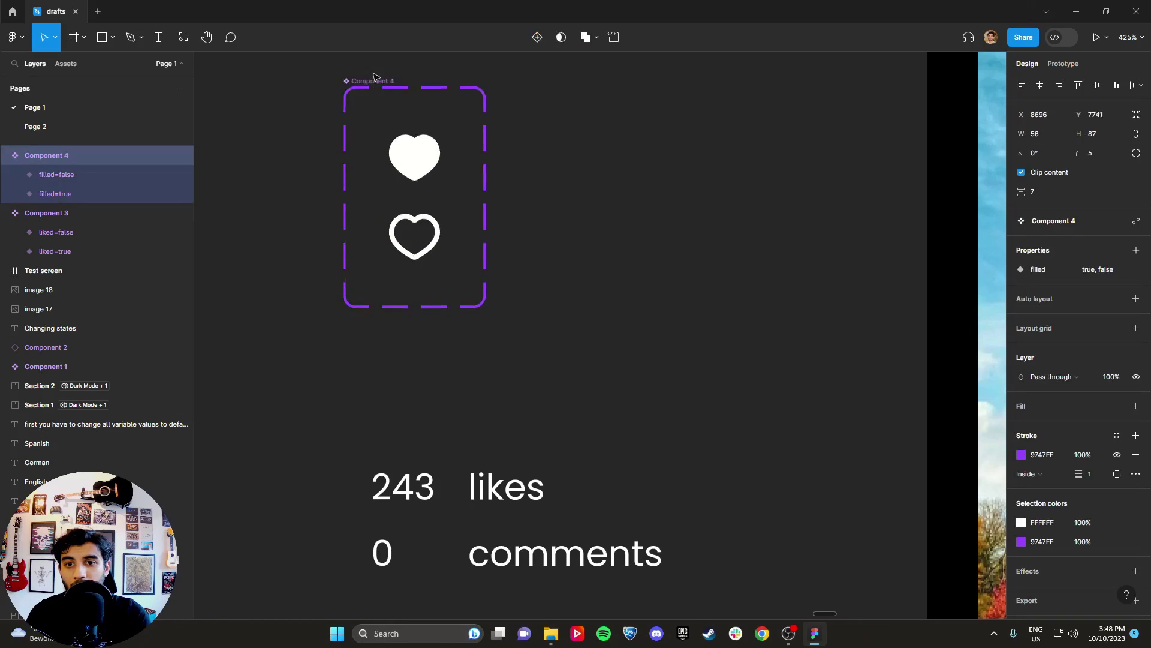
pyautogui.click(415, 223)
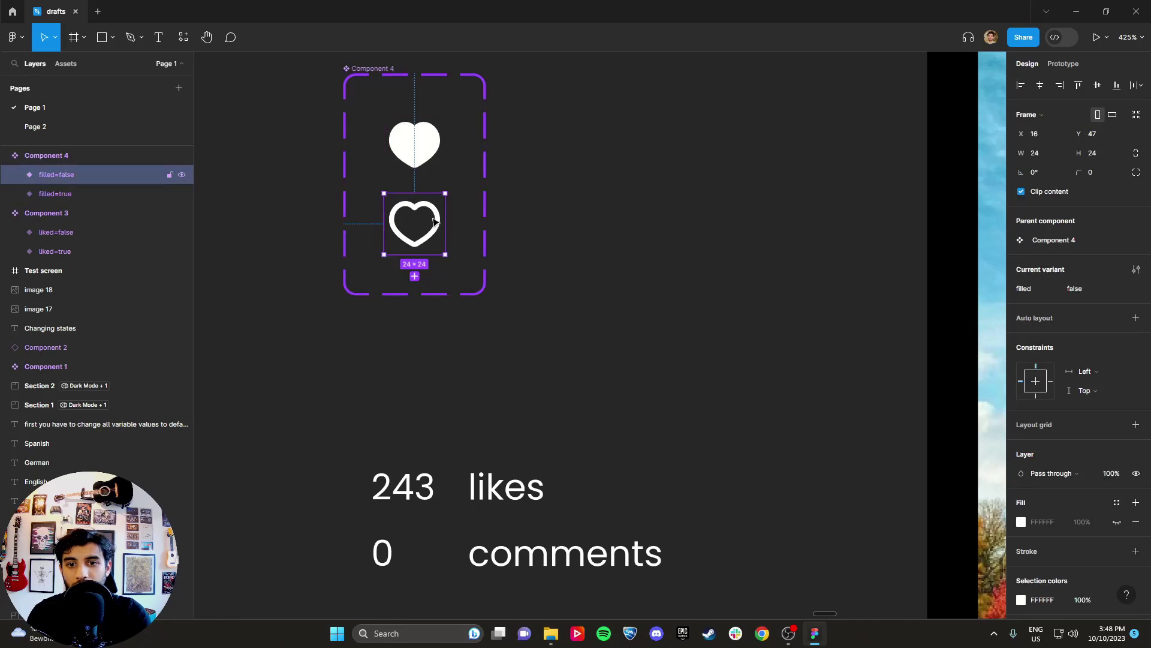
pyautogui.moveTo(414, 223); pyautogui.dragTo(606, 397)
pyautogui.hotkey('shift', 'Left')
pyautogui.hotkey('shift', 'Left')
pyautogui.hotkey('shift', 'Left')
pyautogui.hotkey('shift', 'Left')
pyautogui.hotkey('shift', 'Left')
pyautogui.hotkey('shift', 'Left')
pyautogui.hotkey('shift', 'Left')
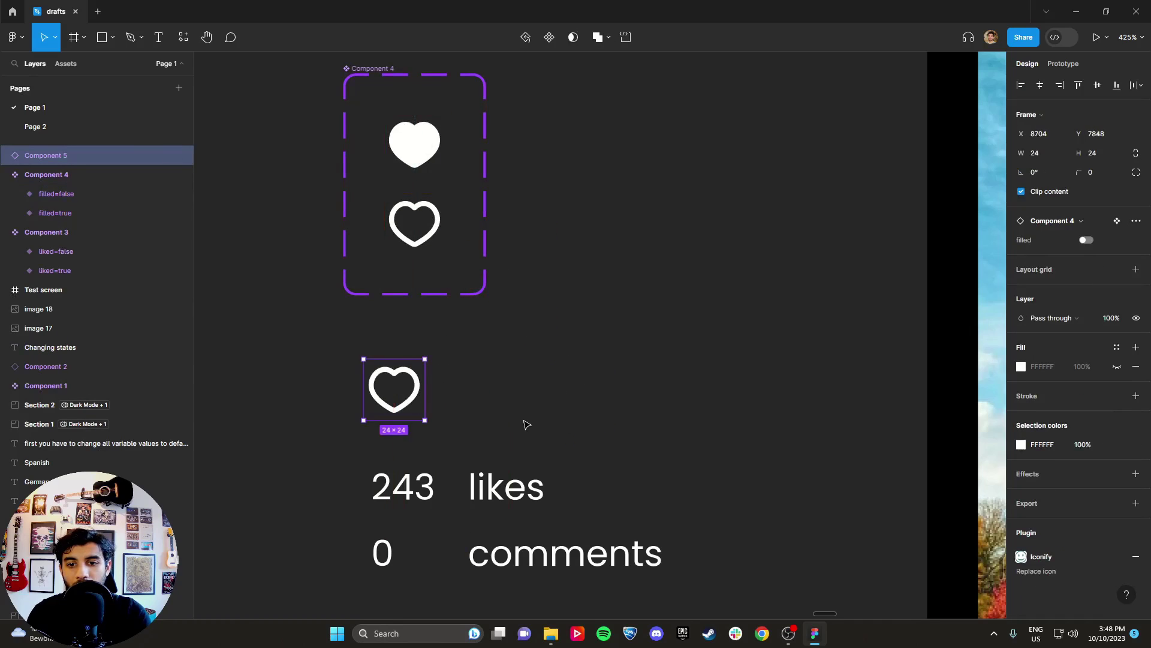
pyautogui.press('Escape')
# - Line up 243 and likes beside the heart and wrap all three in an auto-layout row
pyautogui.moveTo(432, 485); pyautogui.dragTo(495, 391)
pyautogui.moveTo(503, 486); pyautogui.dragTo(553, 393)
pyautogui.click(483, 360)
pyautogui.moveTo(353, 343); pyautogui.dragTo(645, 446)
pyautogui.hotkey('shift', 'a')
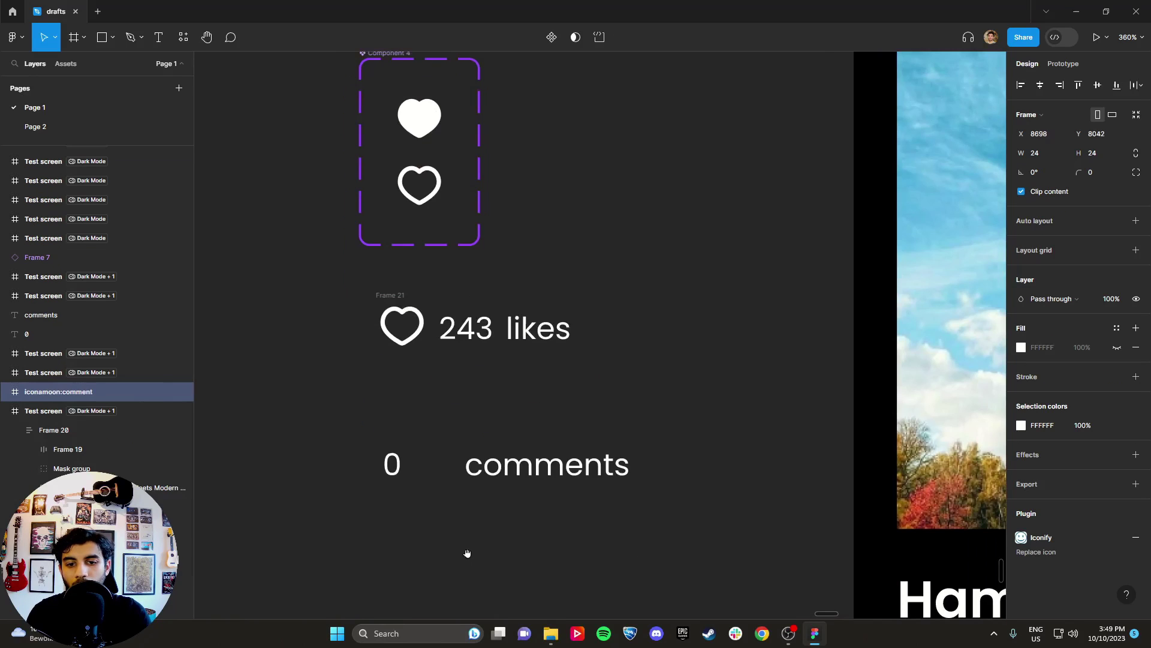
# - Rename the comments text layer to 'comments'
pyautogui.scroll(-4, 468, 519)
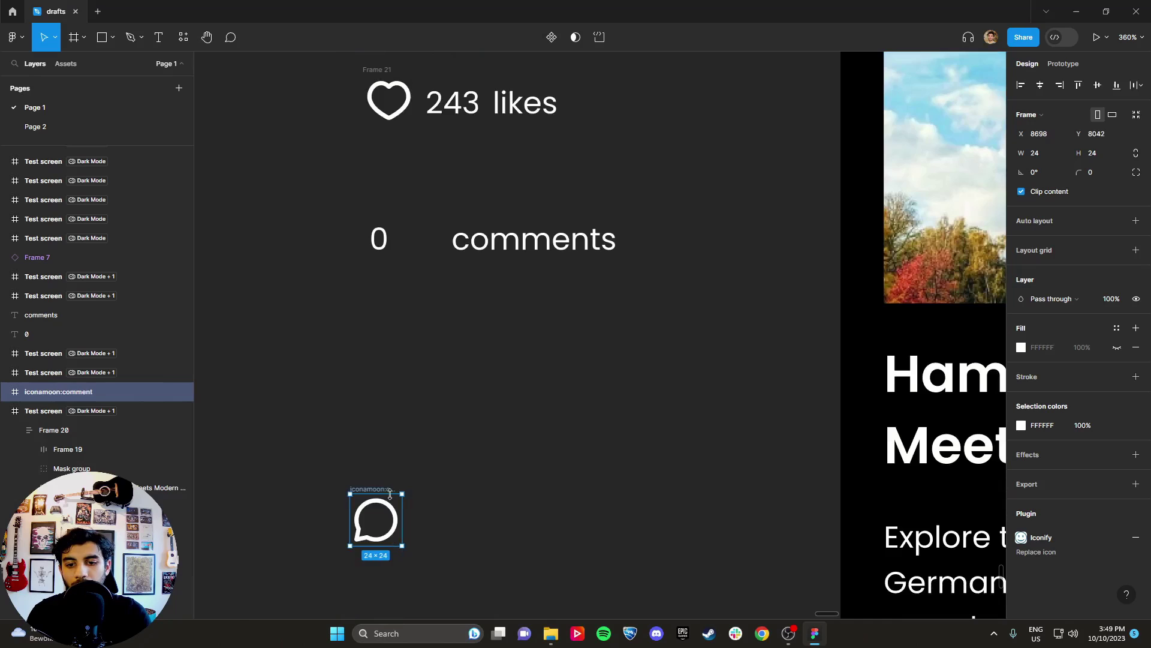
pyautogui.moveTo(373, 489); pyautogui.dragTo(334, 203)
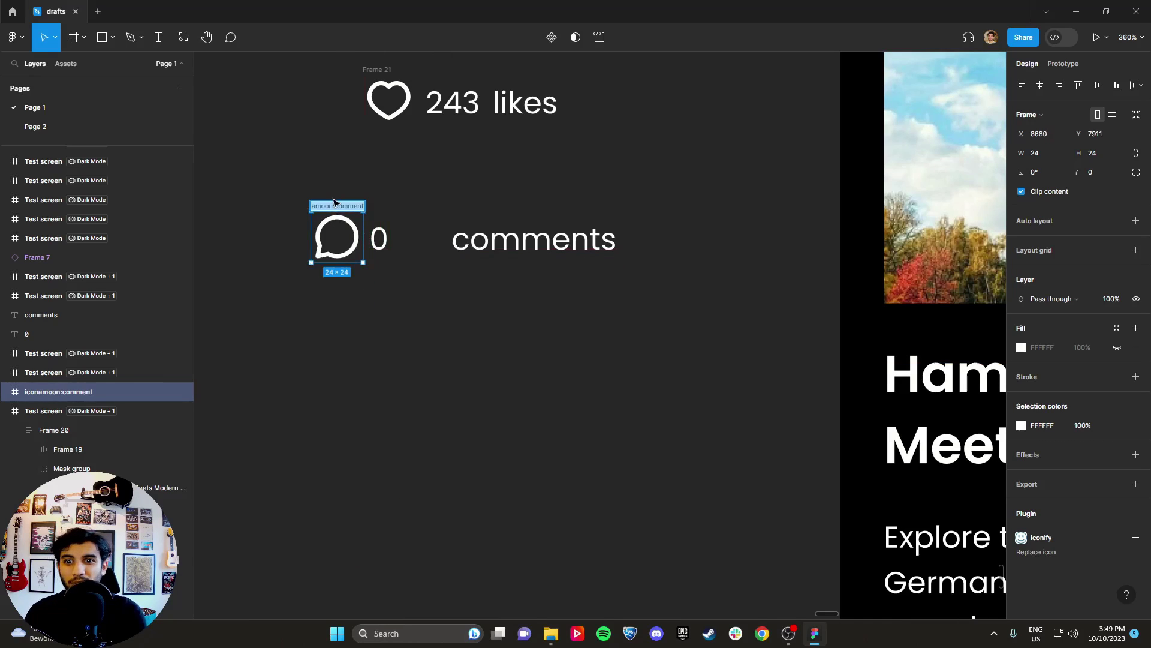
pyautogui.write('comments')
pyautogui.press('Return')
pyautogui.press('Escape')
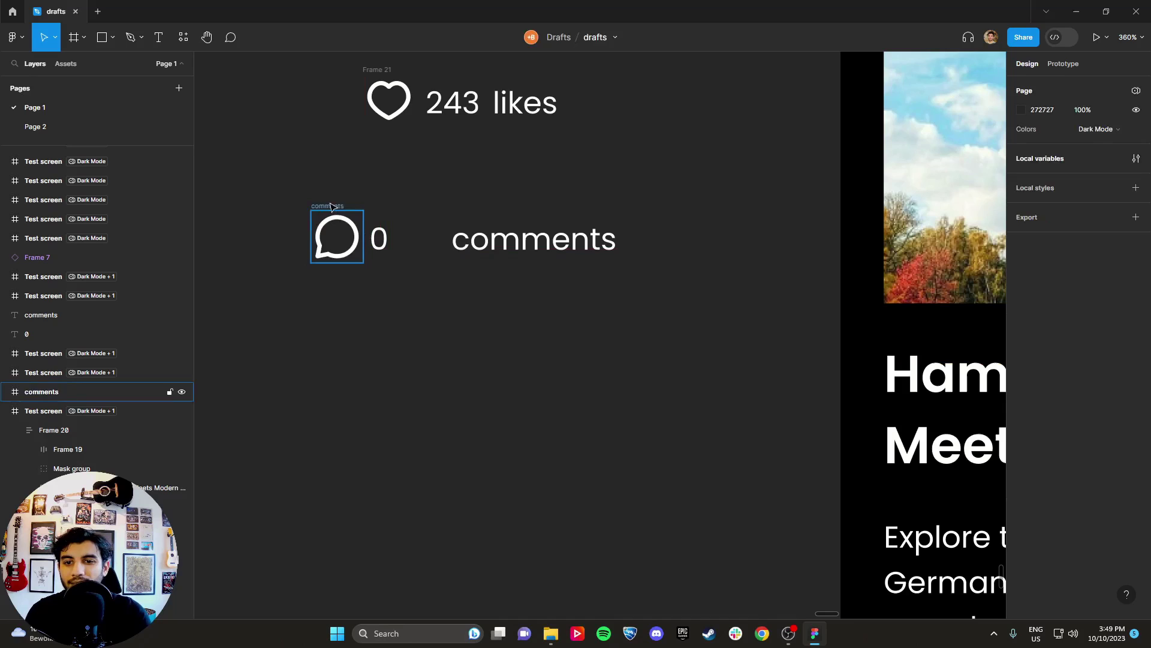
# - Wrap the comment icon, 0 and comments text in an auto-layout row
pyautogui.click(330, 206)
pyautogui.moveTo(280, 180); pyautogui.dragTo(747, 323)
pyautogui.hotkey('shift', 'a')
pyautogui.press('Escape')
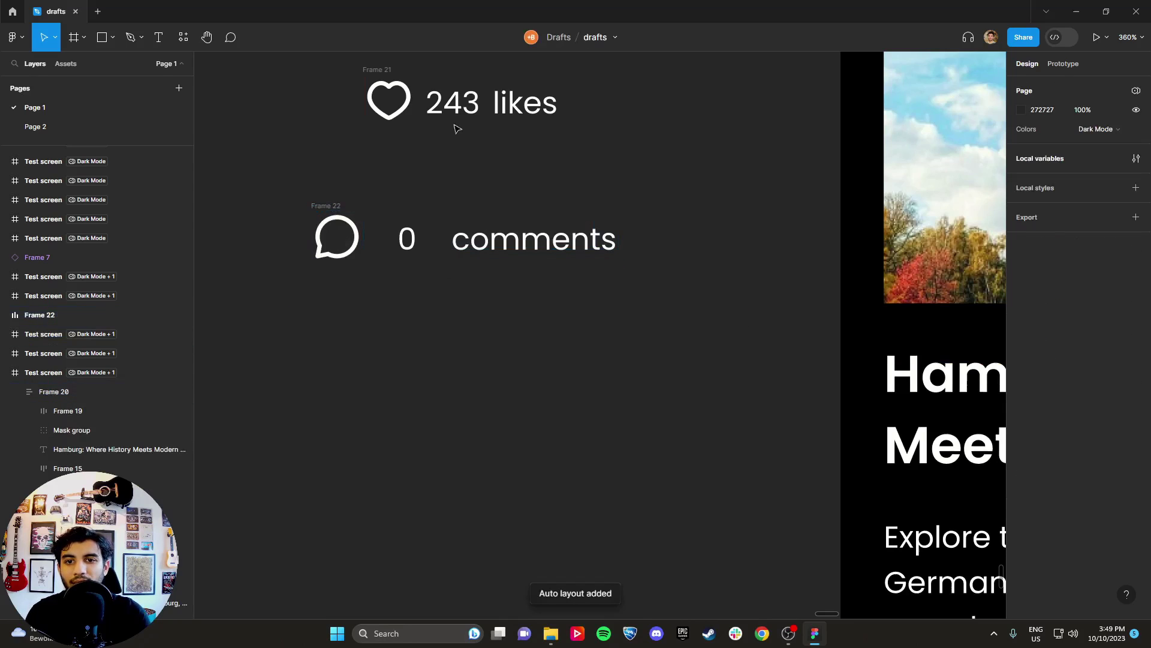
# - Tighten the likes row spacing and set the comments row item spacing to 4
pyautogui.click(389, 71)
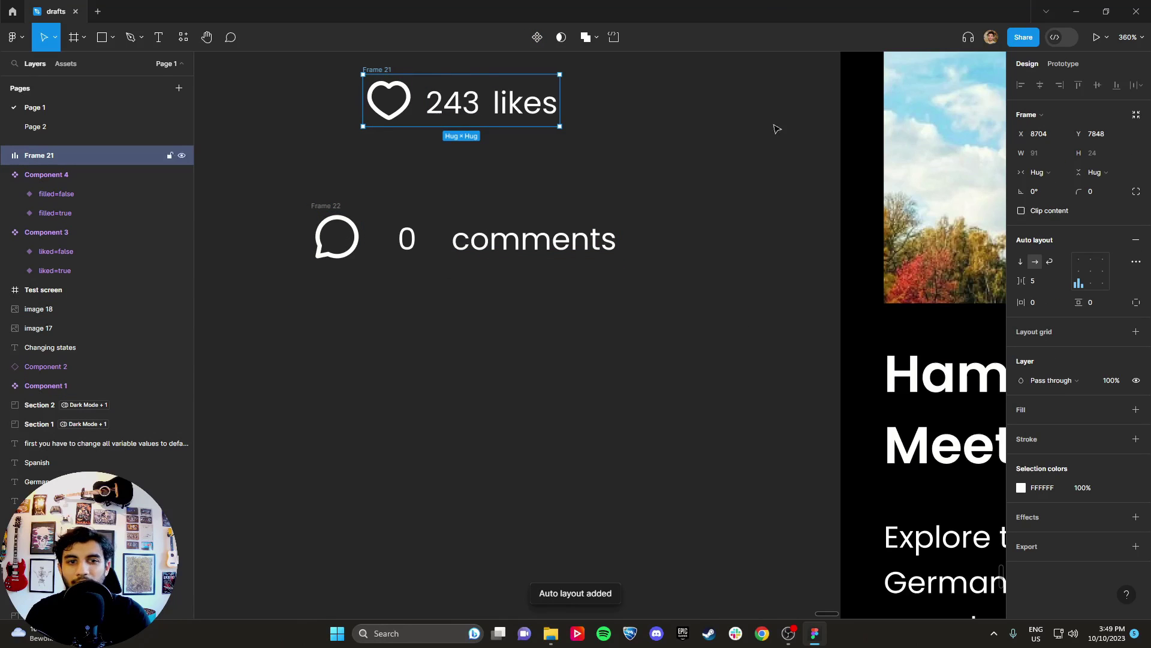
pyautogui.moveTo(1021, 281); pyautogui.dragTo(1016, 281)
pyautogui.click(552, 321)
pyautogui.click(325, 206)
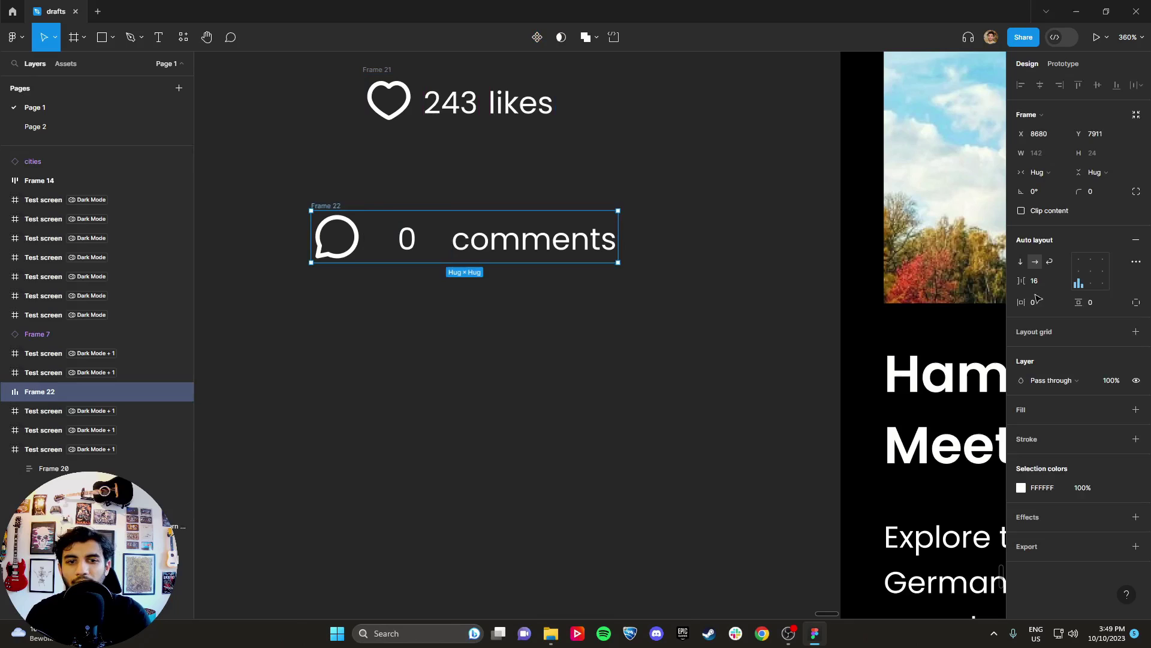
pyautogui.click(1034, 281)
pyautogui.write('4')
pyautogui.click(331, 337)
# - Place the likes row beside the comments row and wrap both in an auto-layout frame with 12 spacing
pyautogui.click(327, 205)
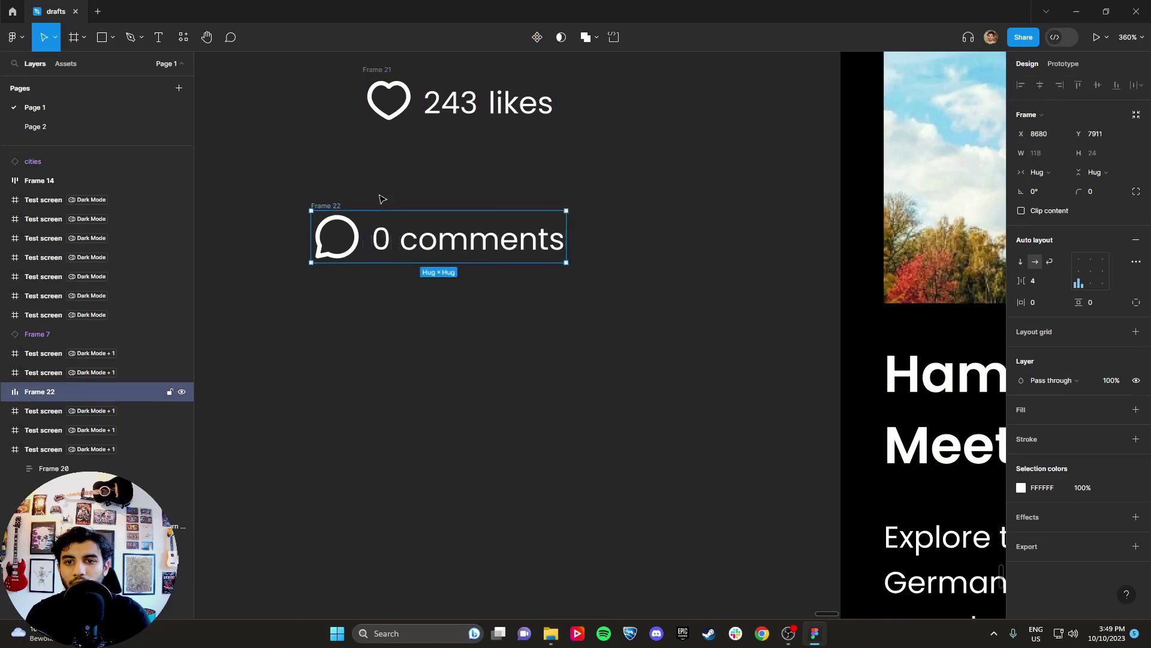
pyautogui.moveTo(382, 237); pyautogui.dragTo(434, 170)
pyautogui.scroll(3, 382, 204)
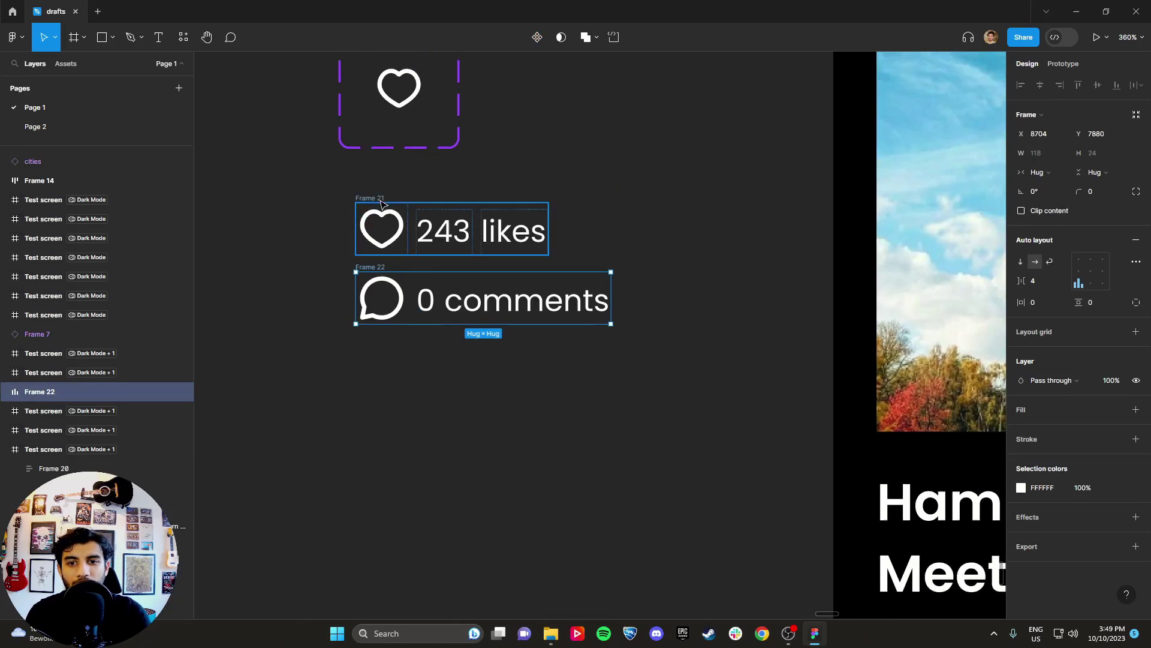
pyautogui.moveTo(382, 204); pyautogui.dragTo(289, 273)
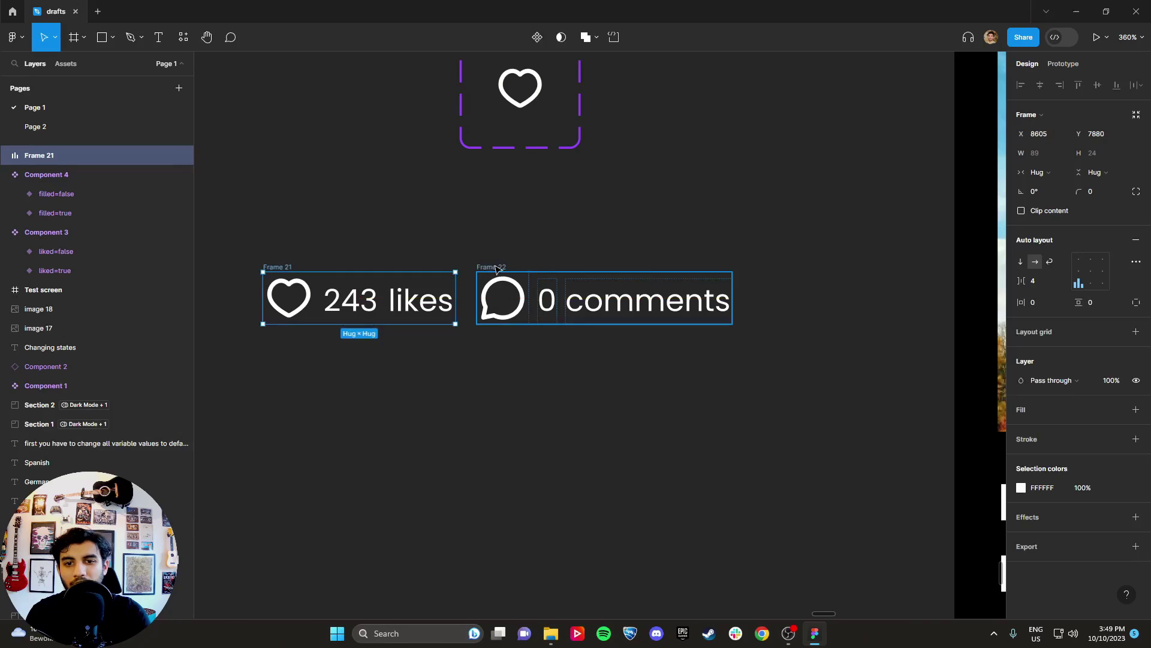
pyautogui.keyDown('shift'); pyautogui.click(496, 269); pyautogui.keyUp('shift')
pyautogui.hotkey('shift', 'a')
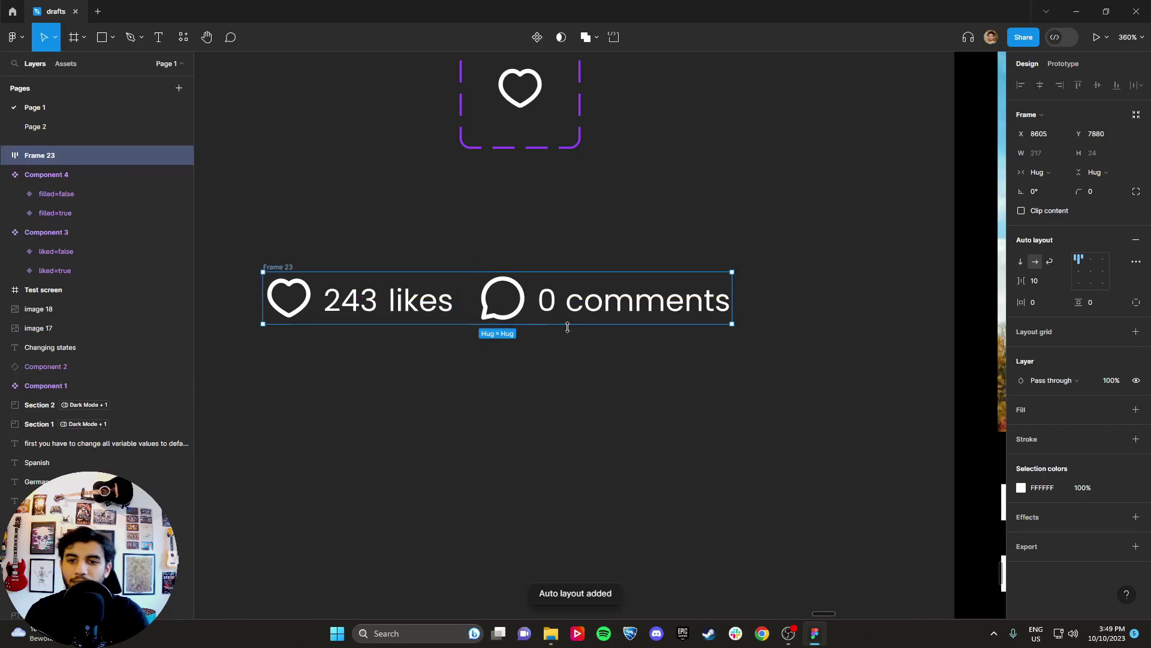
pyautogui.click(1057, 282)
pyautogui.write('12')
pyautogui.press('Return')
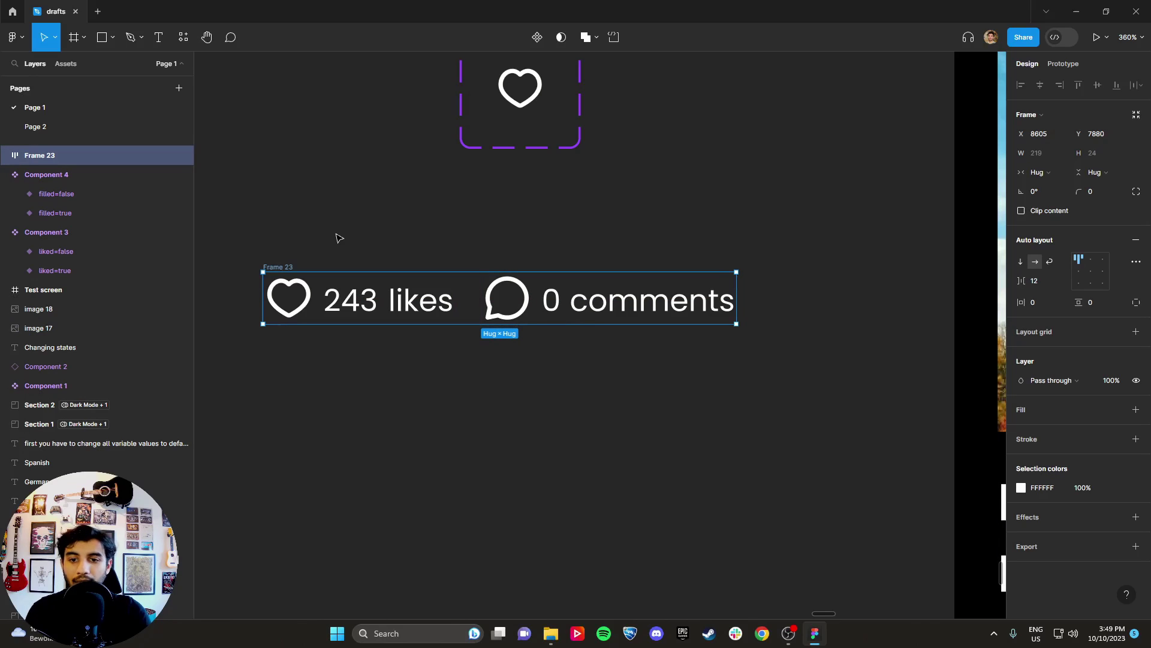
pyautogui.keyDown('ctrl'); pyautogui.click(354, 308); pyautogui.keyUp('ctrl')
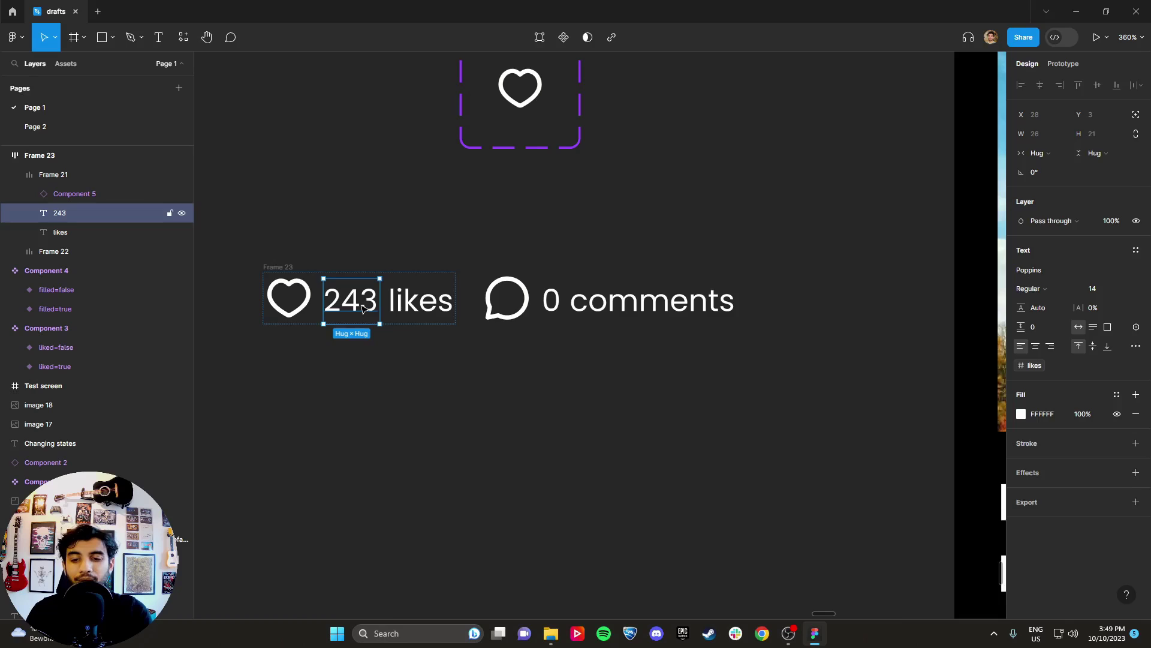
# - In Local variables, create a new variable collection named Likes
pyautogui.click(496, 354)
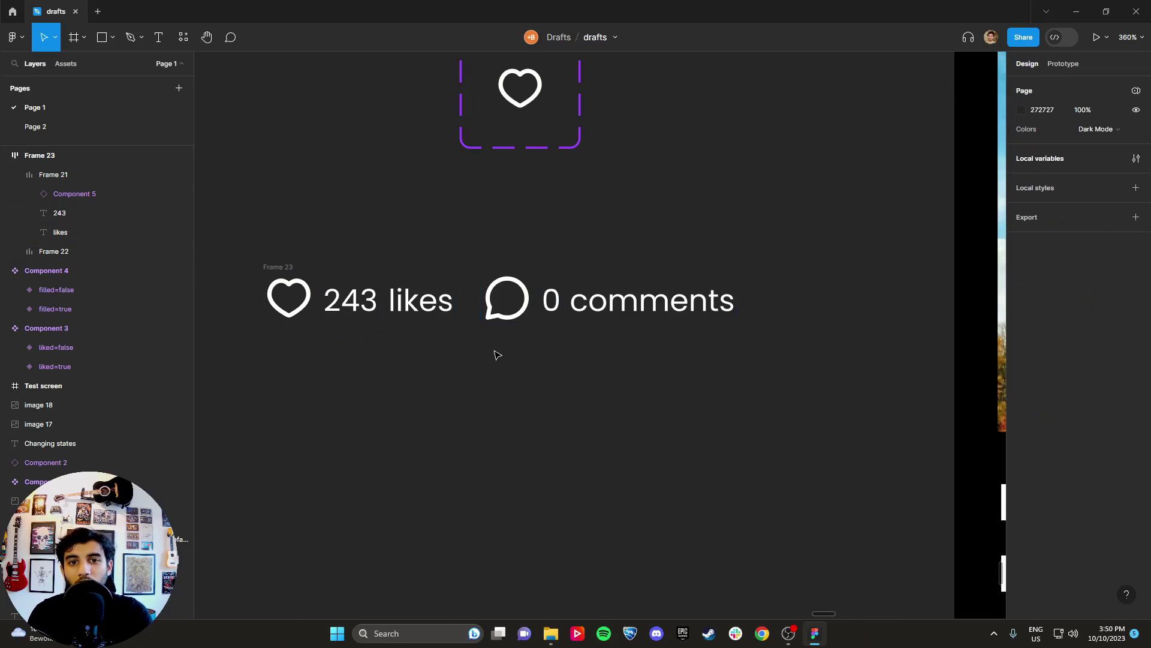
pyautogui.click(1135, 159)
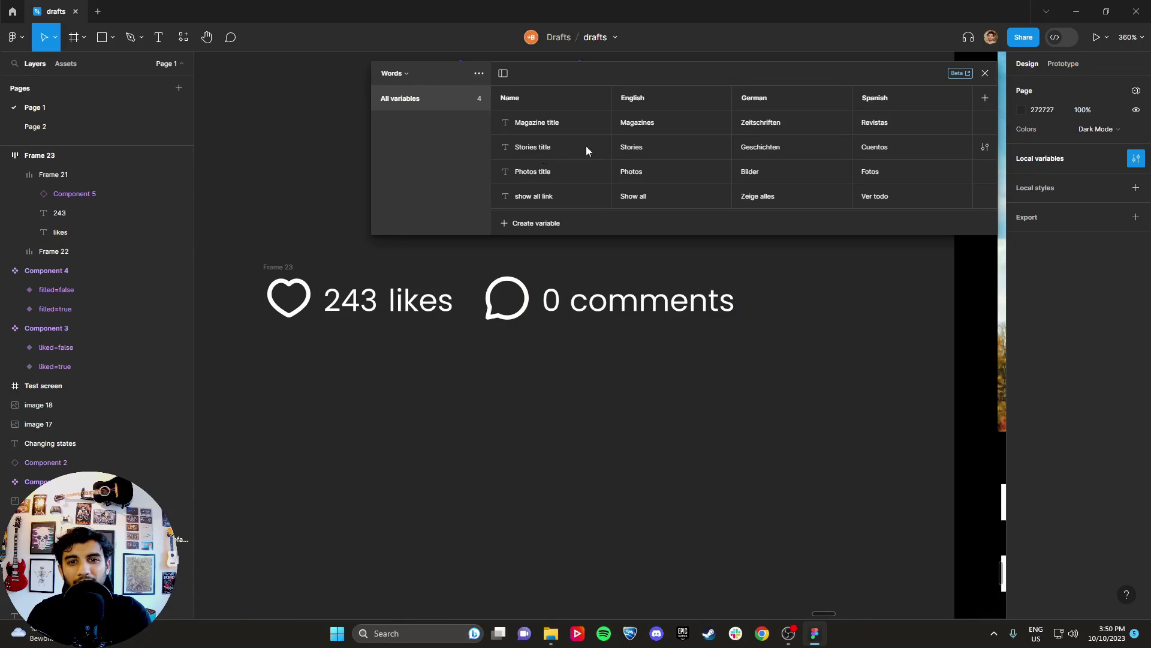
pyautogui.click(400, 75)
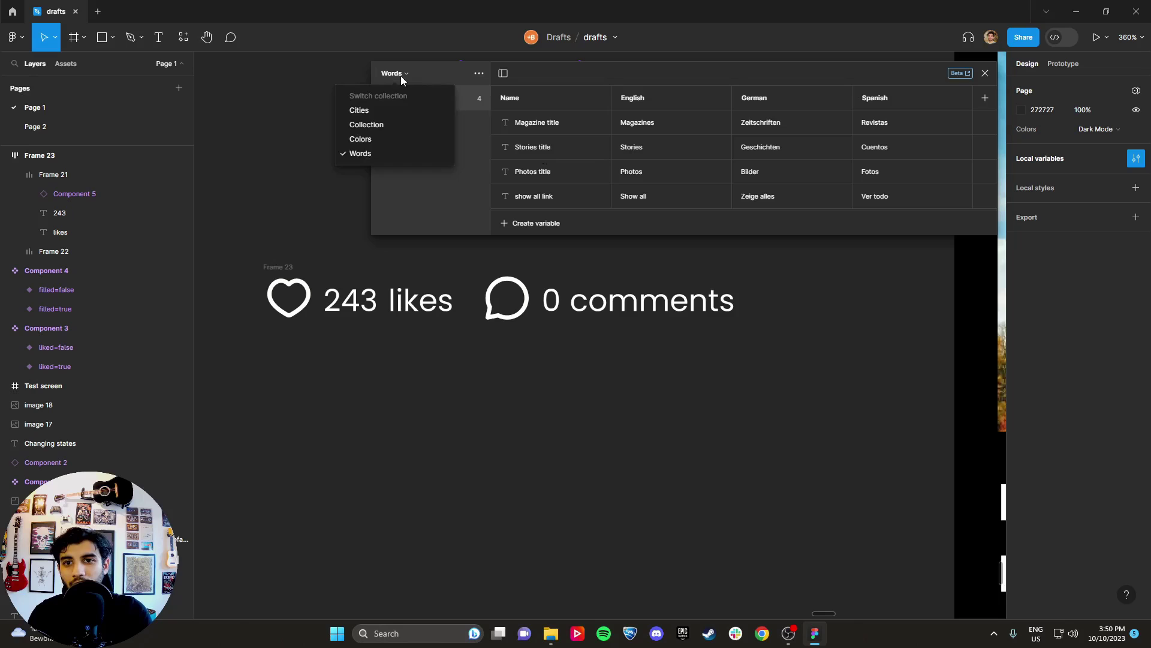
pyautogui.click(400, 76)
pyautogui.click(478, 73)
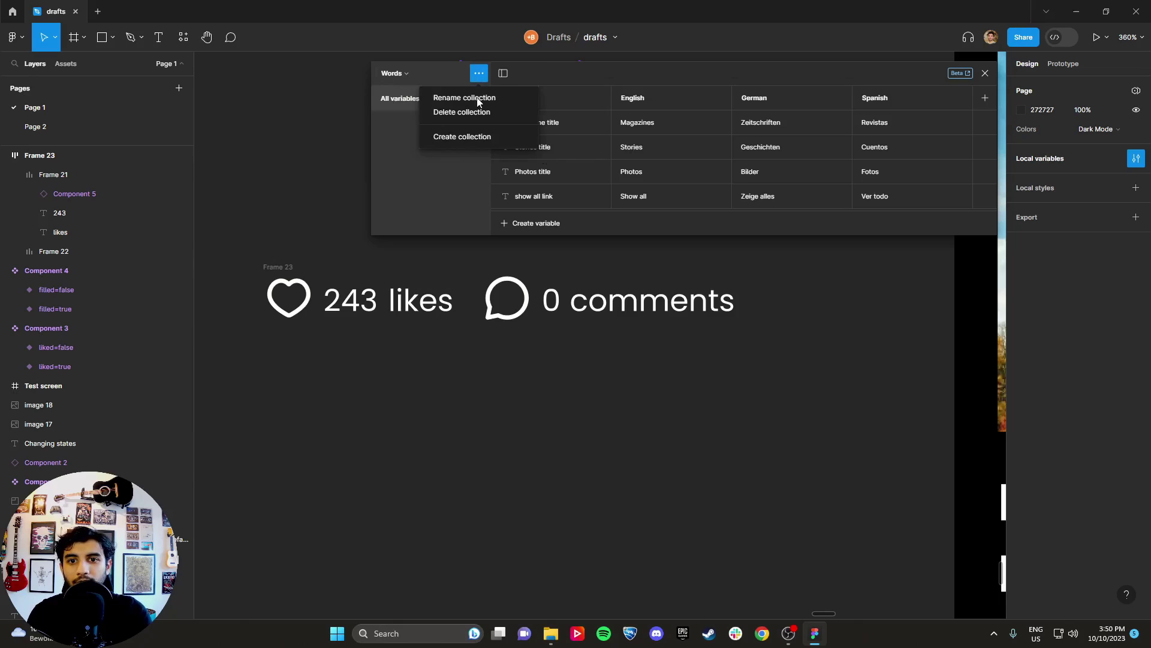
pyautogui.click(459, 139)
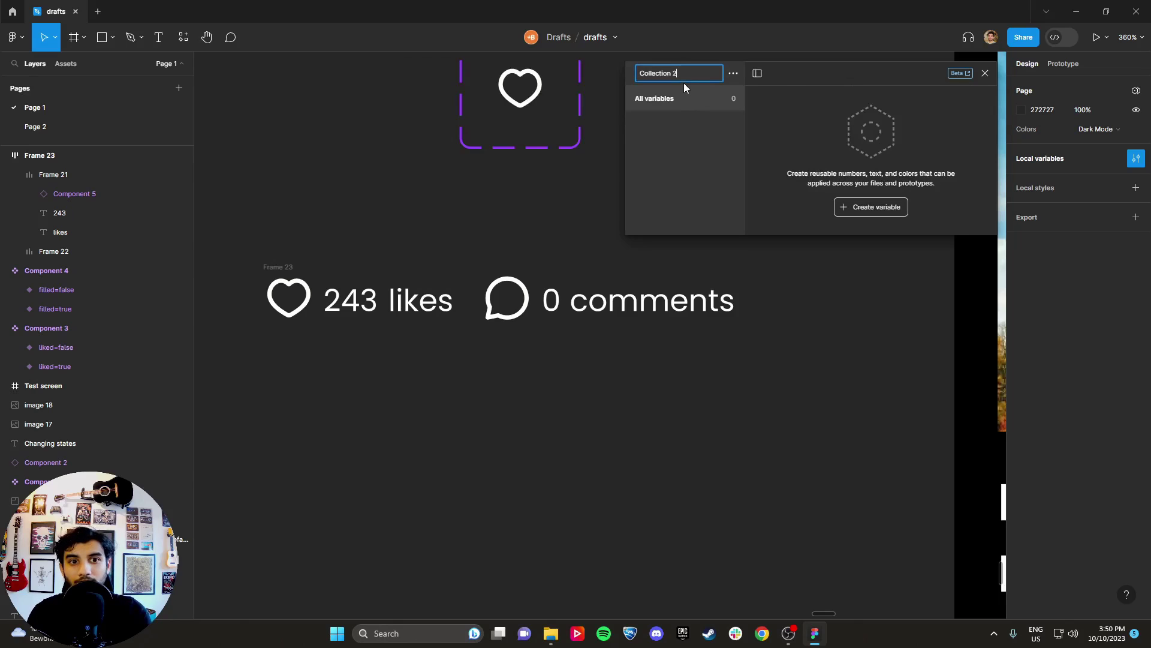
pyautogui.hotkey('ctrl', 'a')
pyautogui.write('Like')
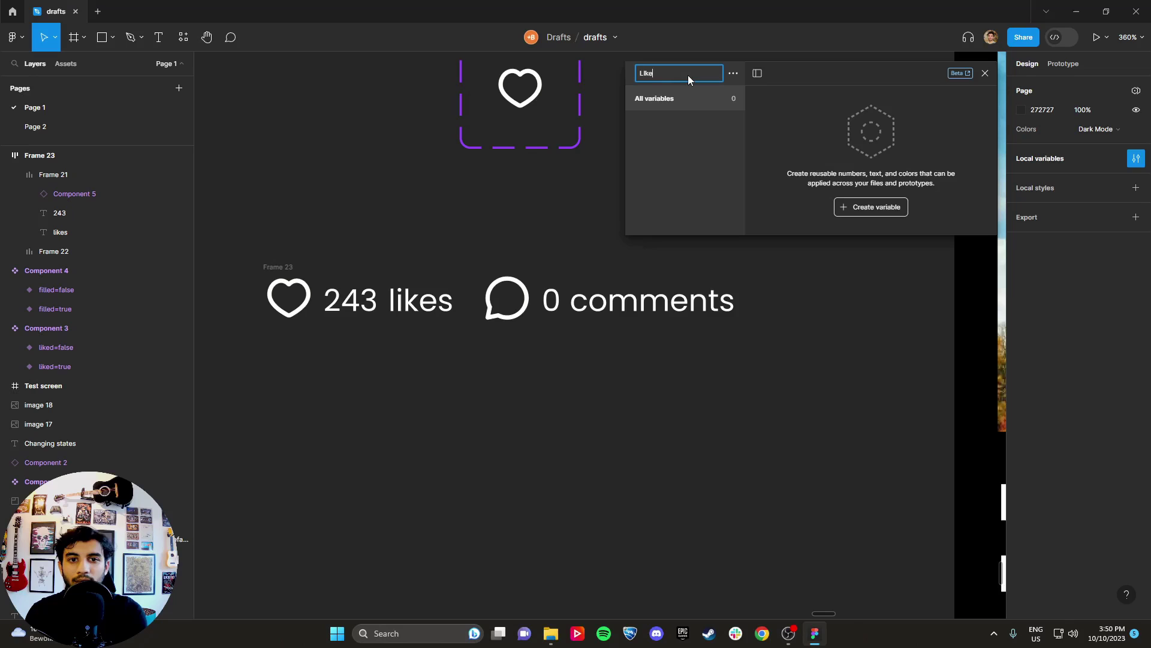
pyautogui.write('ie')
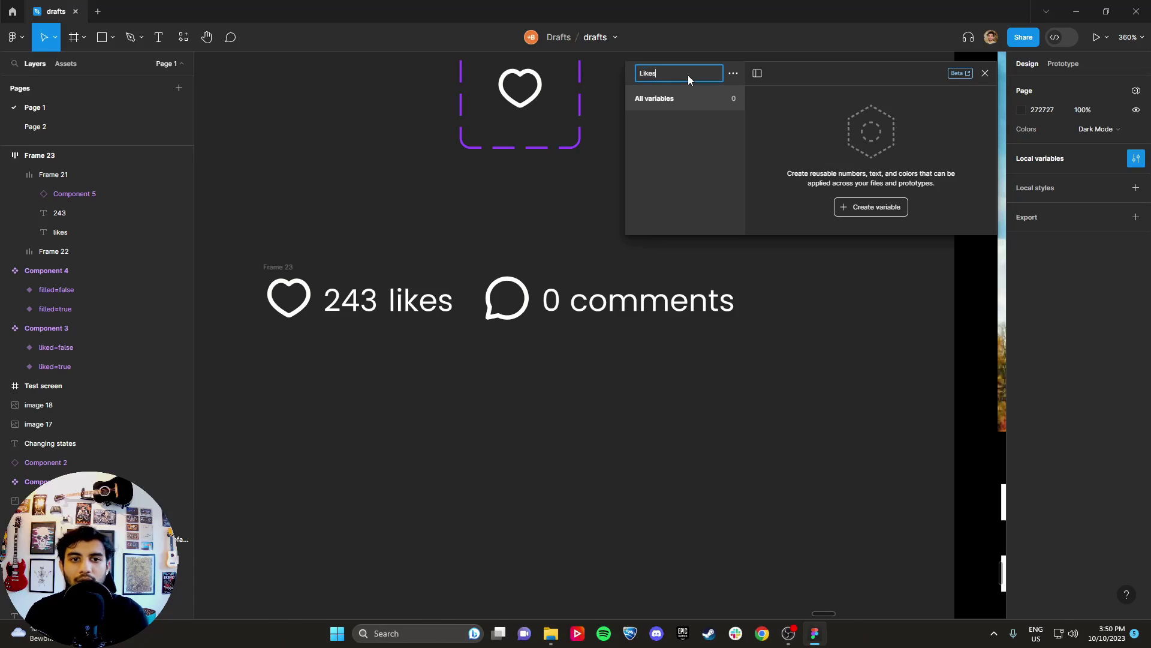
# - Add a number variable likeCount with the value 243 to the collection
pyautogui.click(877, 207)
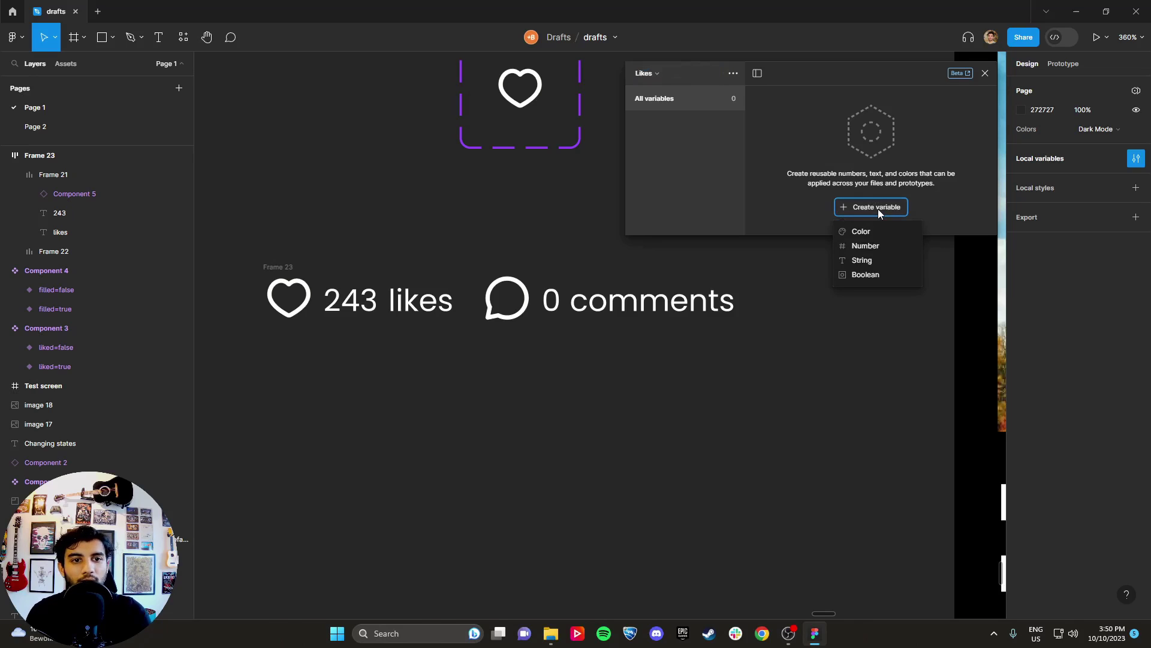
pyautogui.click(876, 246)
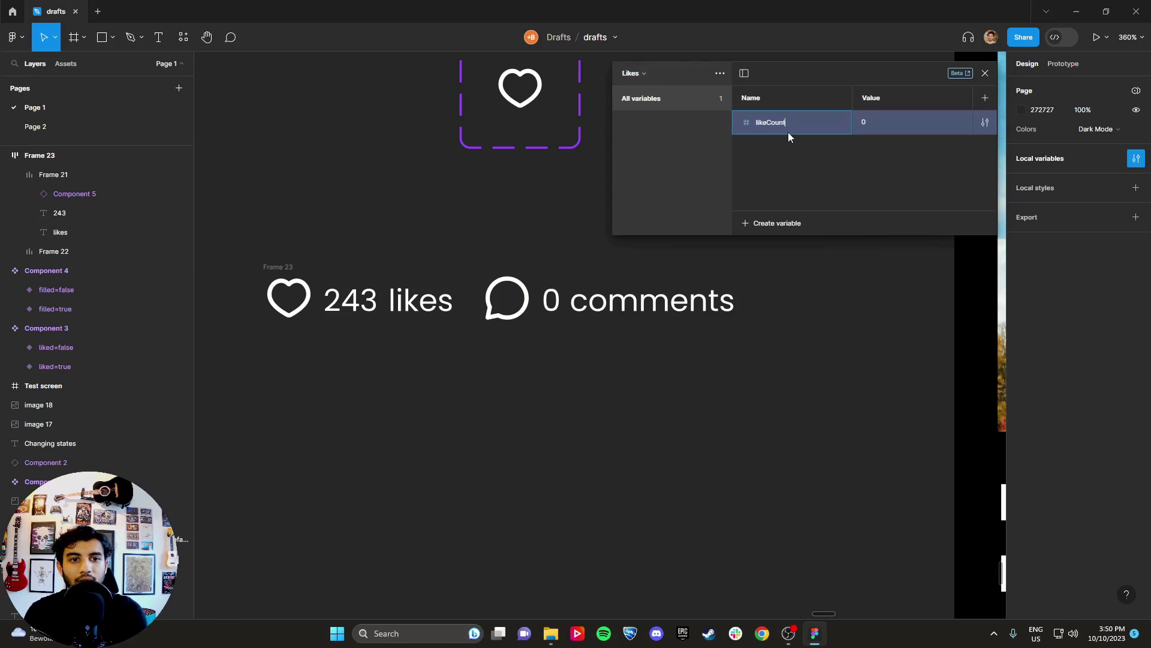
pyautogui.write('likeCount')
pyautogui.click(862, 121)
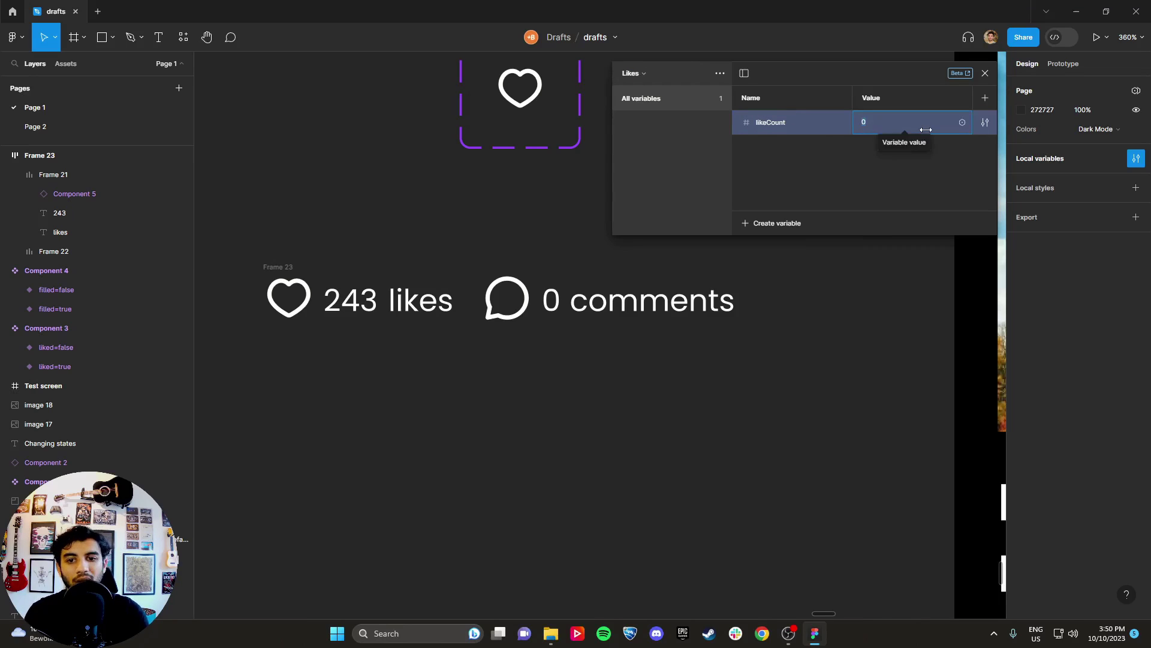
pyautogui.write('243')
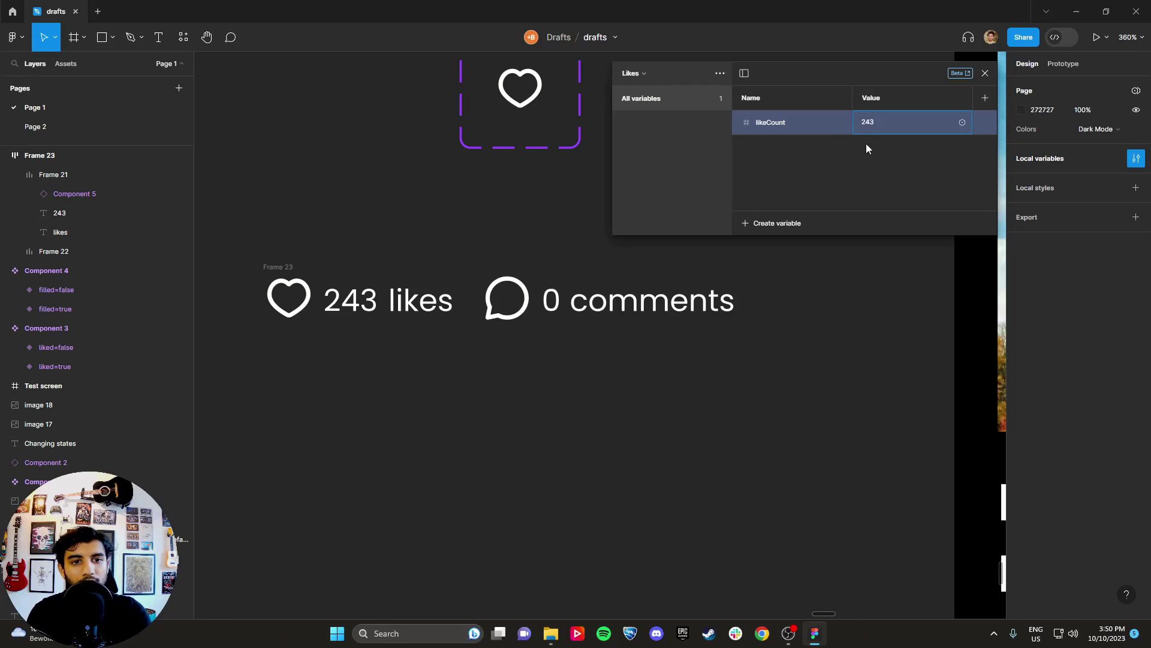
pyautogui.press('Return')
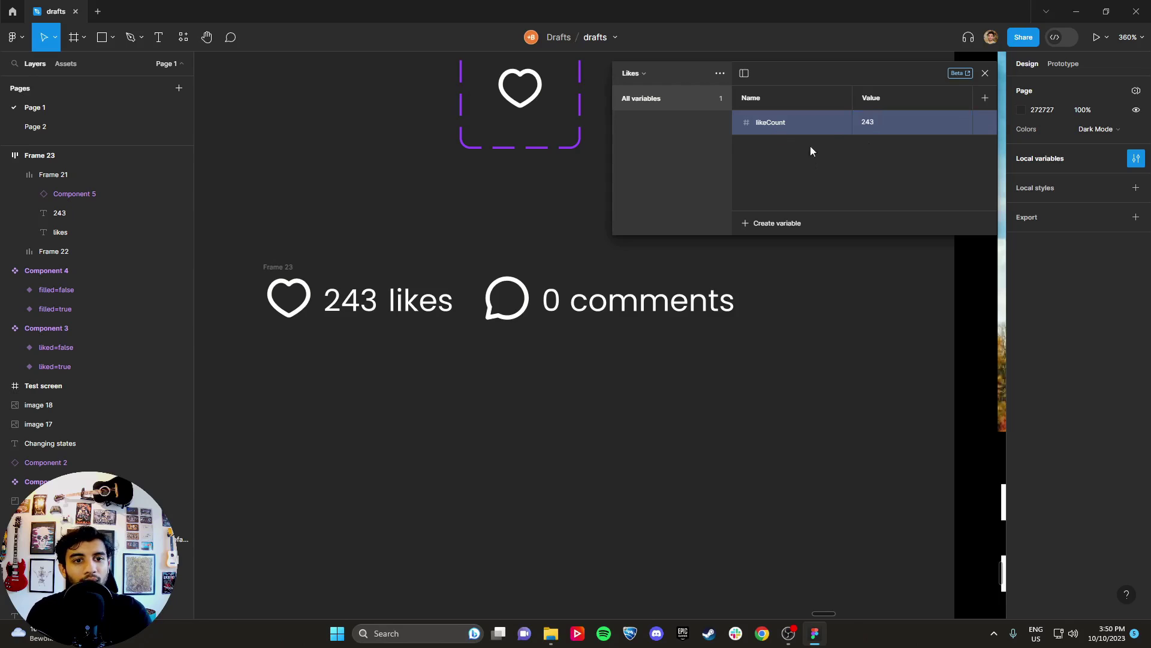
# - Apply the likeCount variable to the 243 text layer's content
pyautogui.click(986, 74)
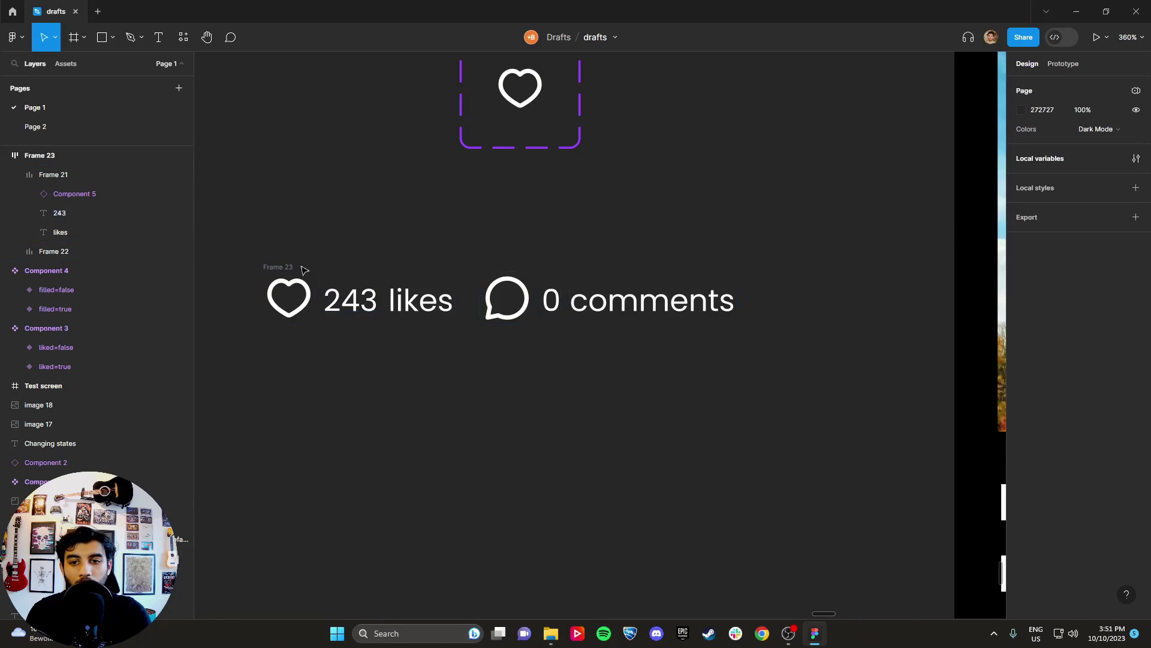
pyautogui.click(351, 299)
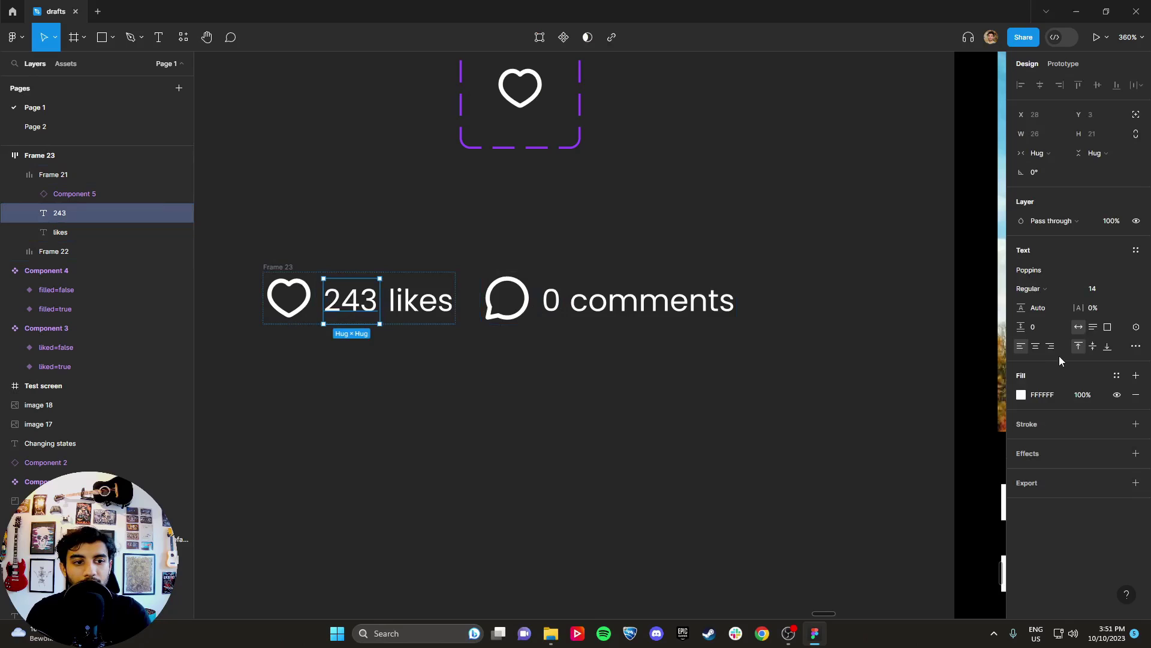
pyautogui.click(1136, 327)
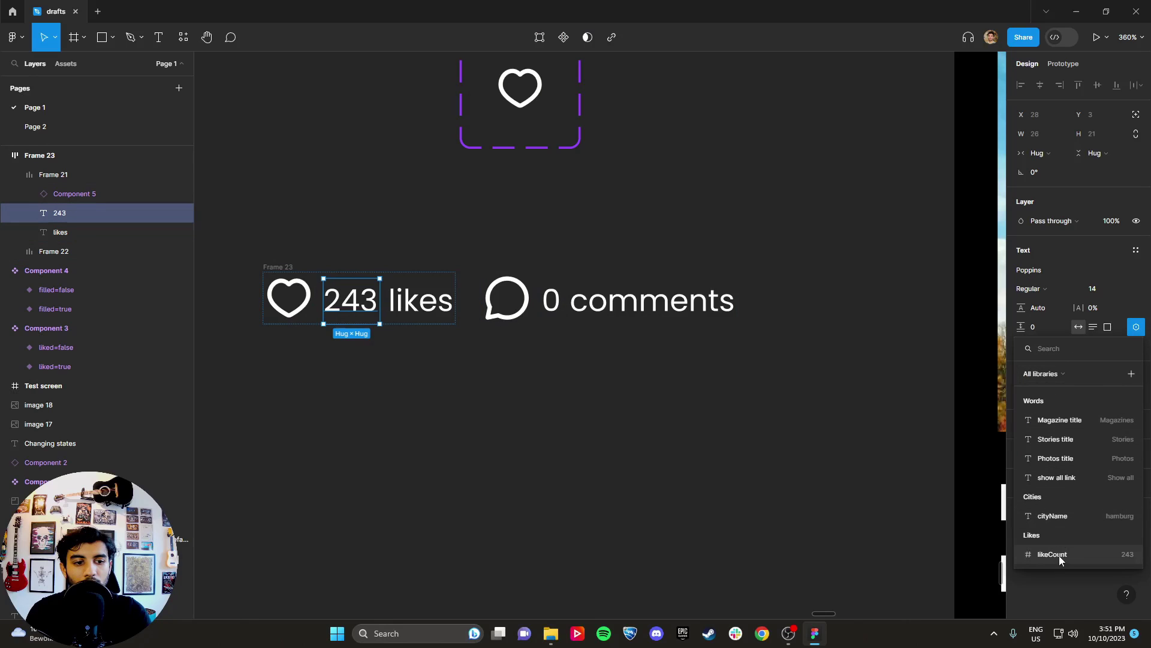
pyautogui.click(1060, 559)
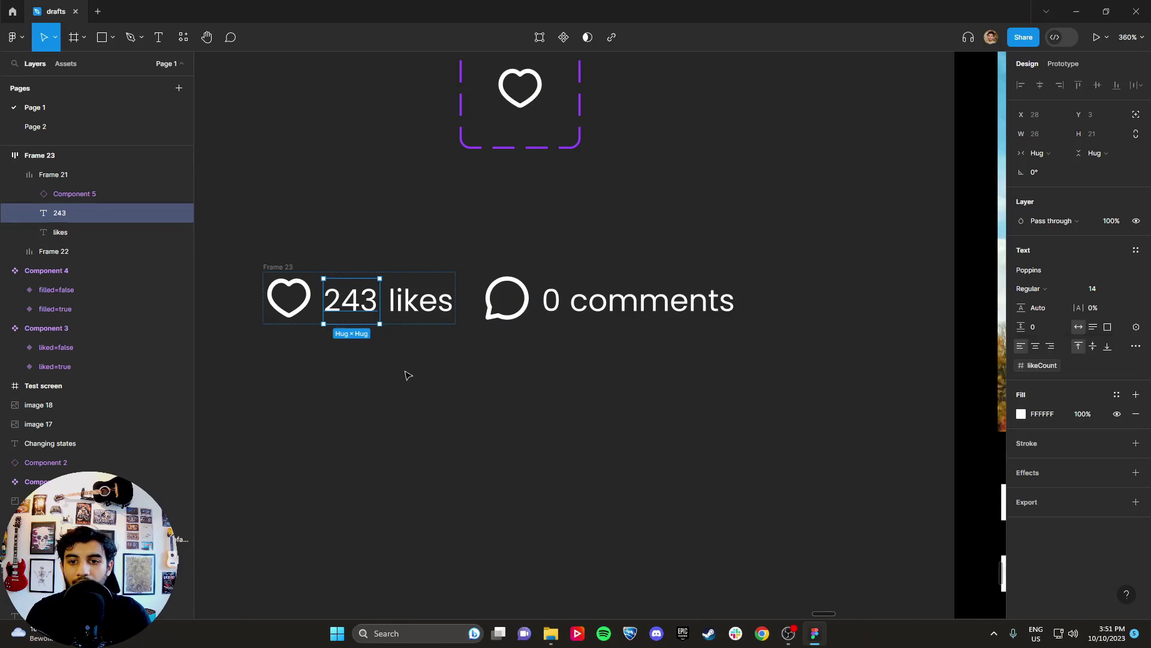
pyautogui.click(383, 368)
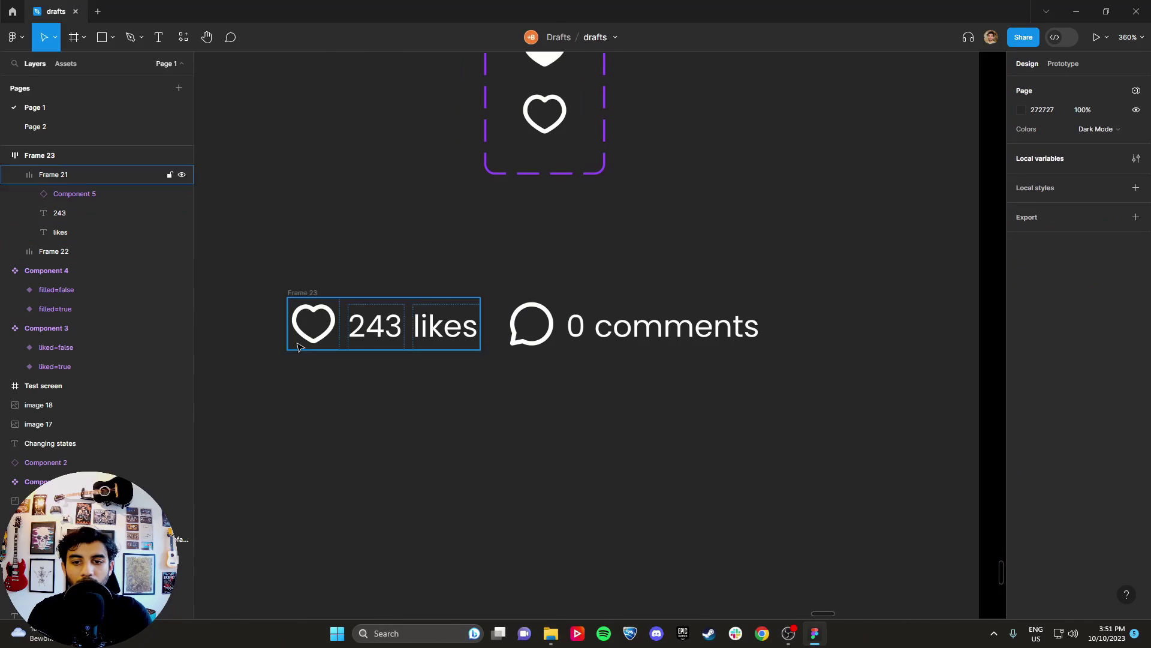
pyautogui.doubleClick(332, 329)
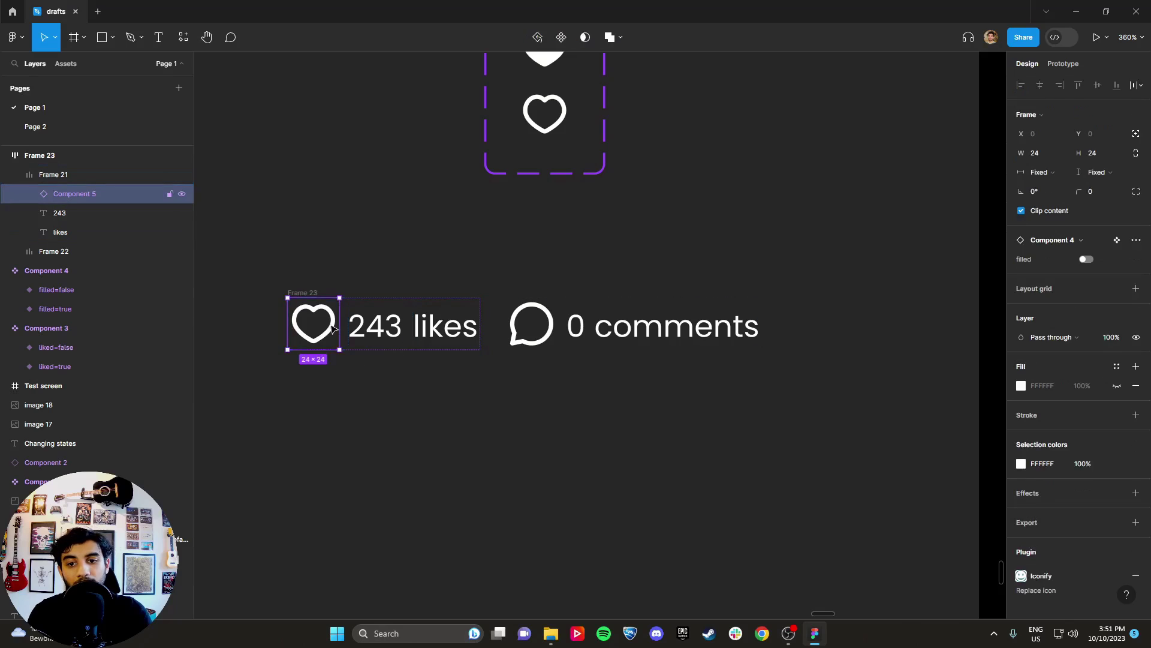
# - Create a Boolean variable called liked, defaulting to False, in the Likes collection
pyautogui.click(504, 229)
pyautogui.click(1136, 157)
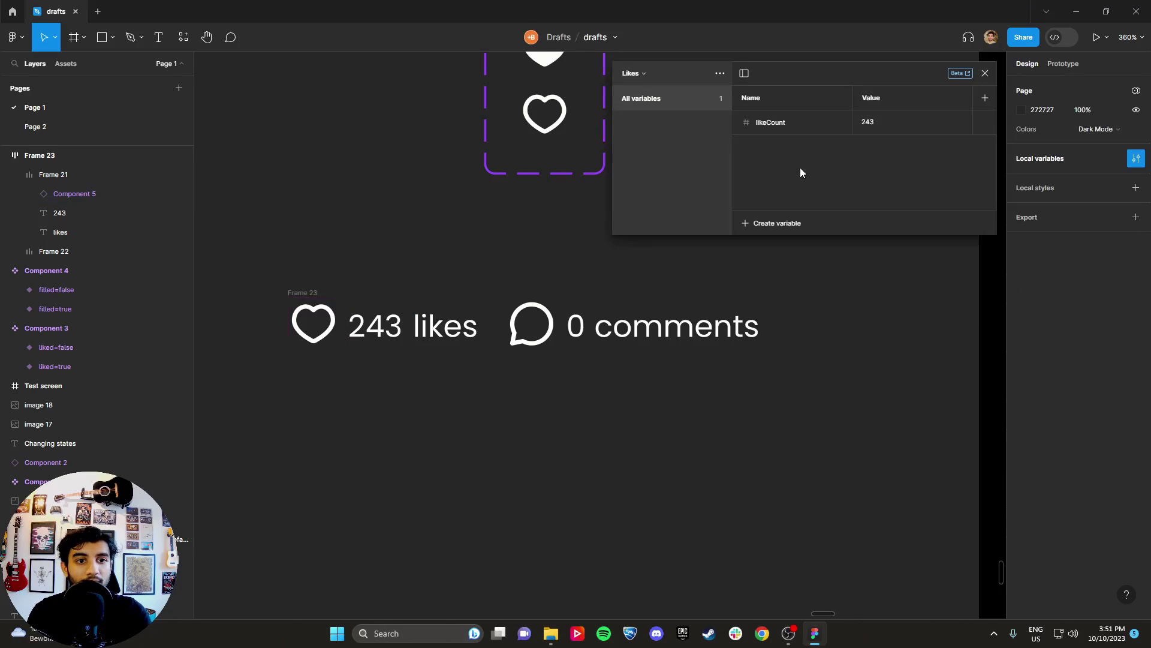
pyautogui.click(775, 226)
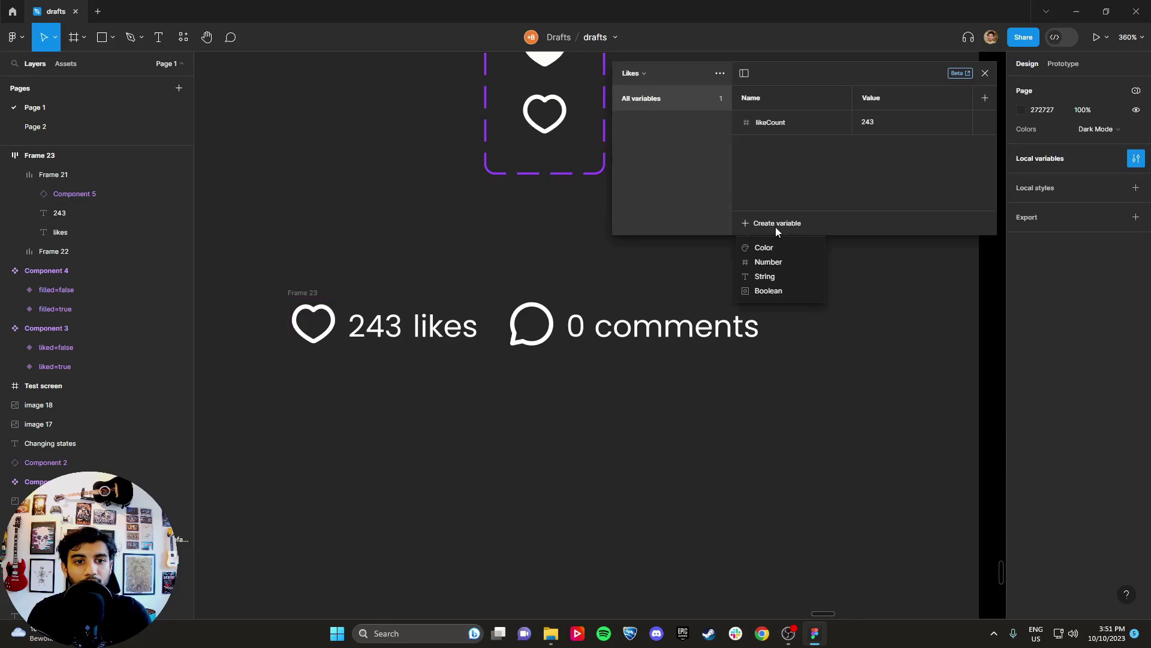
pyautogui.click(773, 291)
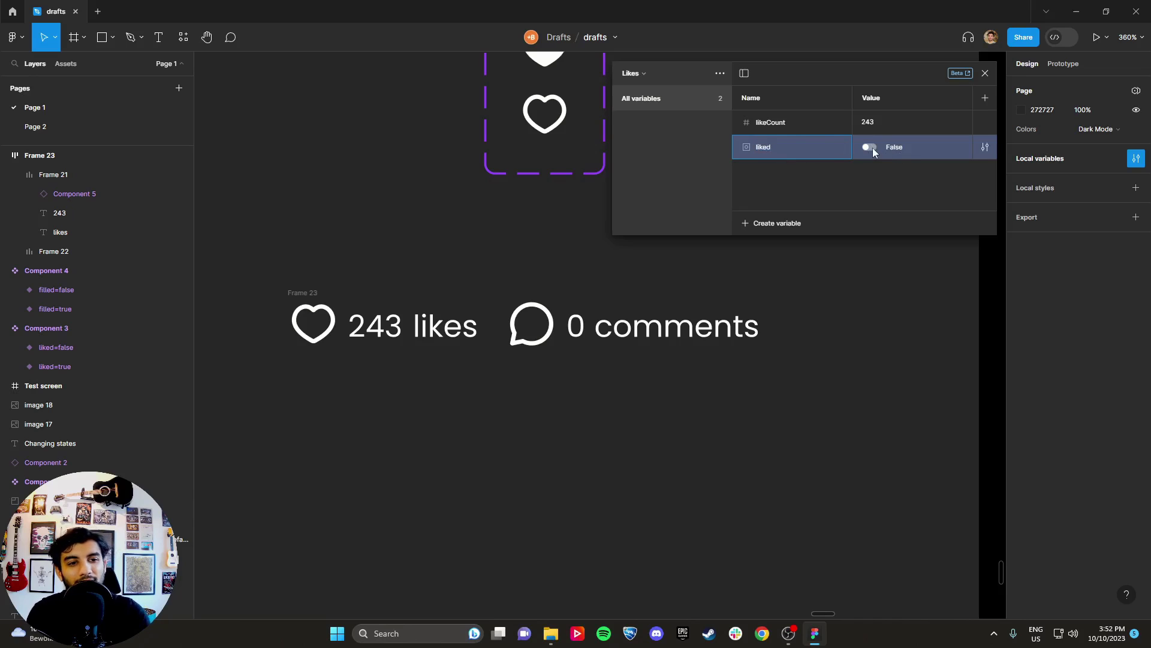
pyautogui.click(985, 73)
pyautogui.click(324, 327)
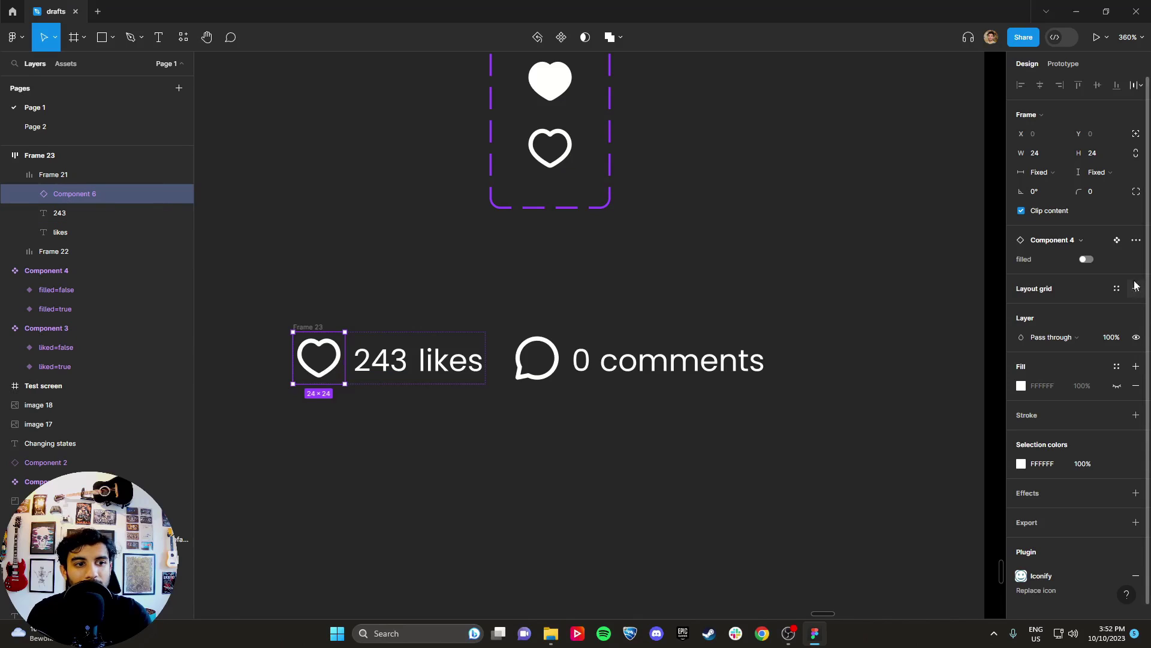
# - Bind the heart instance's filled property to the liked Boolean variable
pyautogui.moveTo(1134, 264)
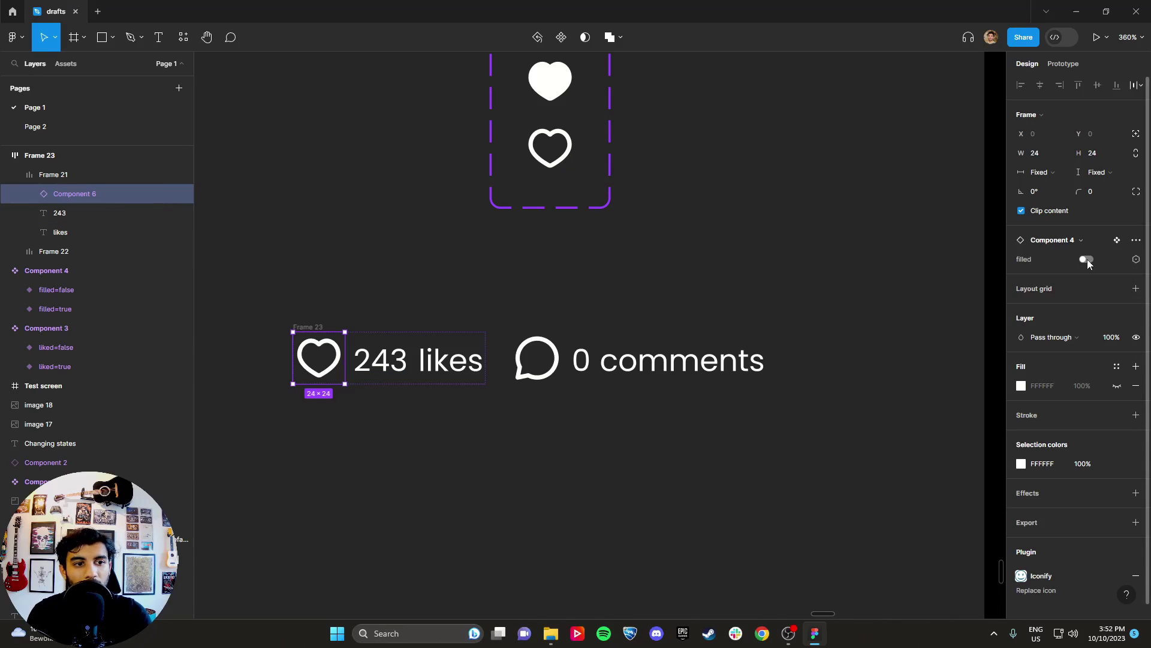
pyautogui.click(1137, 259)
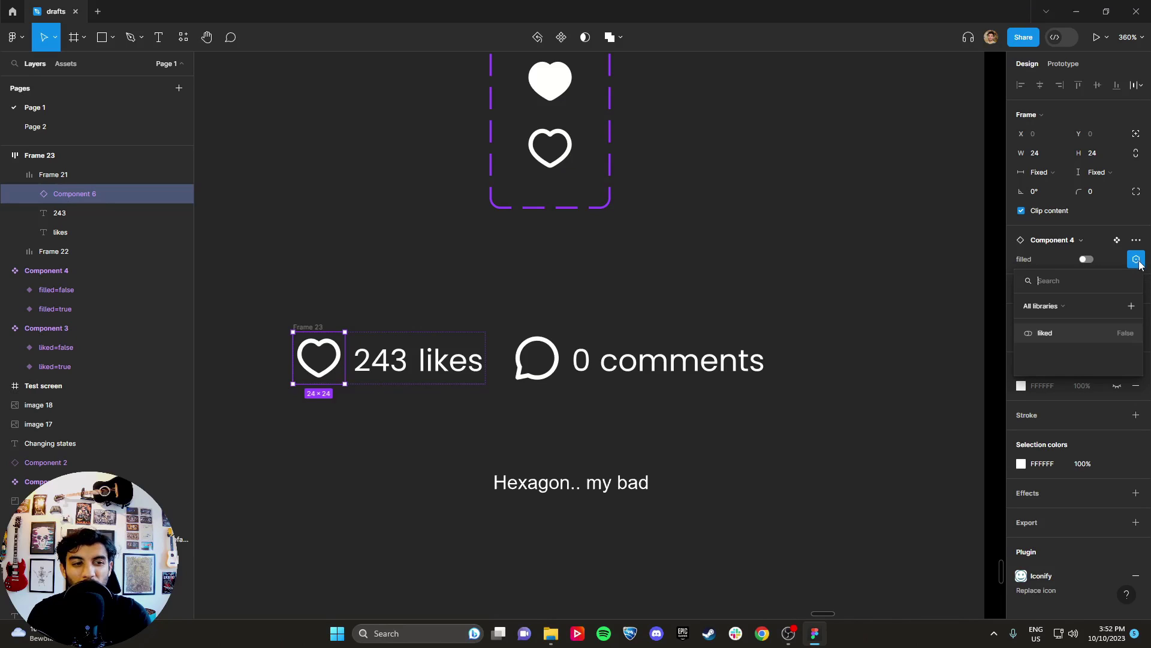
pyautogui.click(1049, 332)
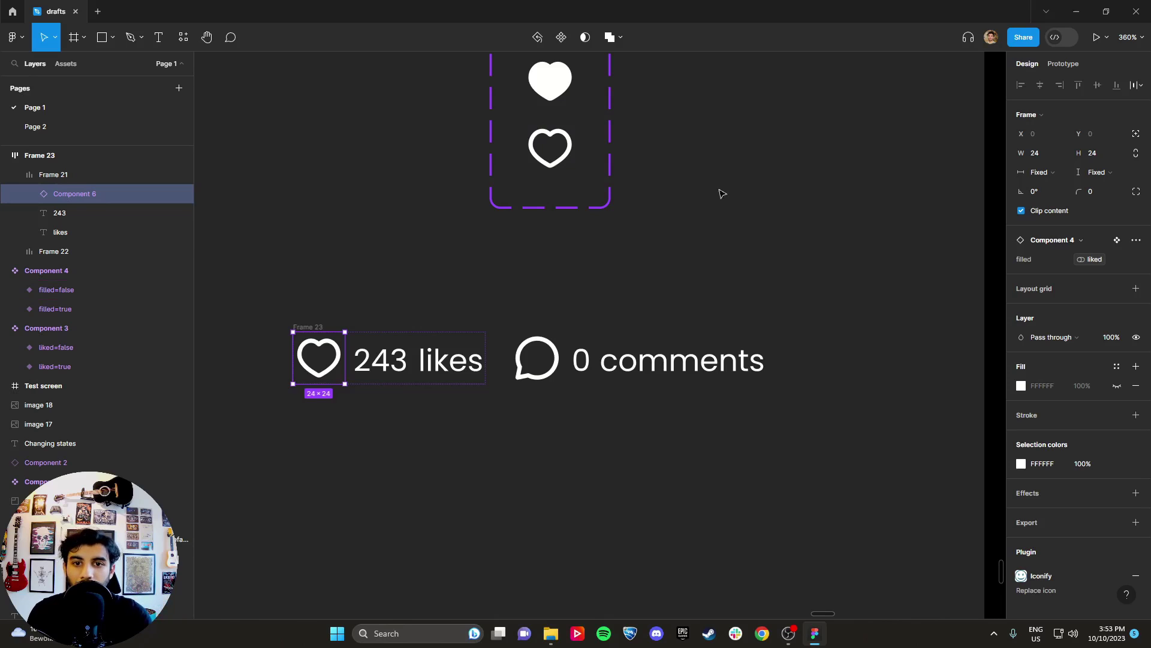
# - Give the filled=false heart variant an On tap interaction that sets a variable
pyautogui.moveTo(722, 182); pyautogui.dragTo(719, 244)
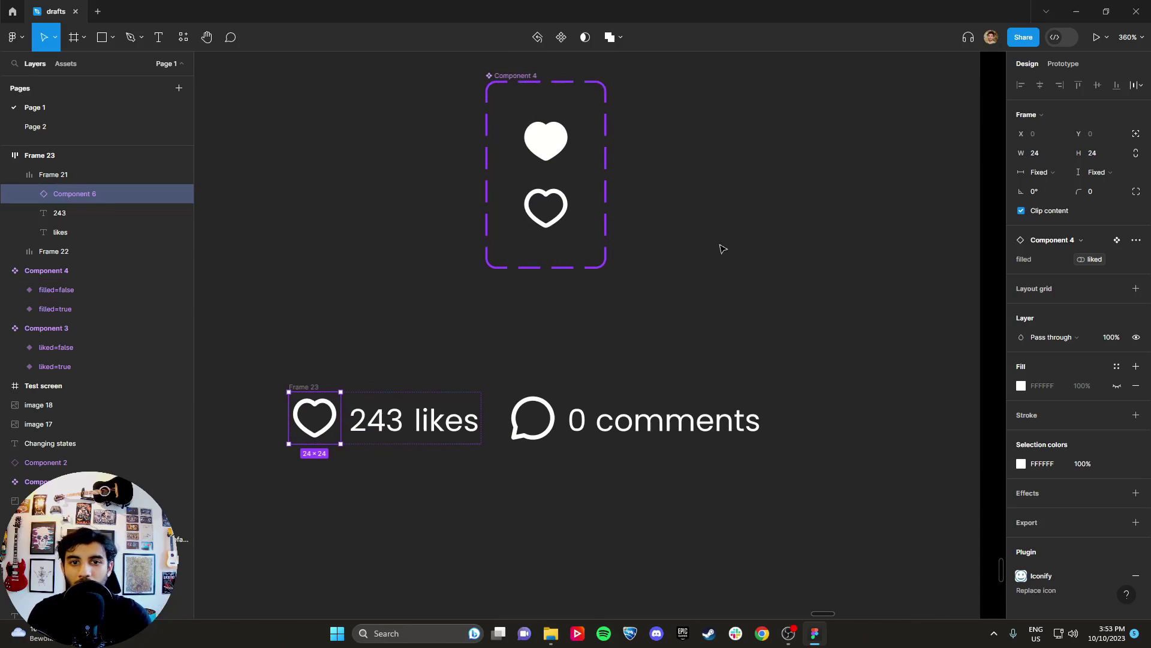
pyautogui.click(543, 212)
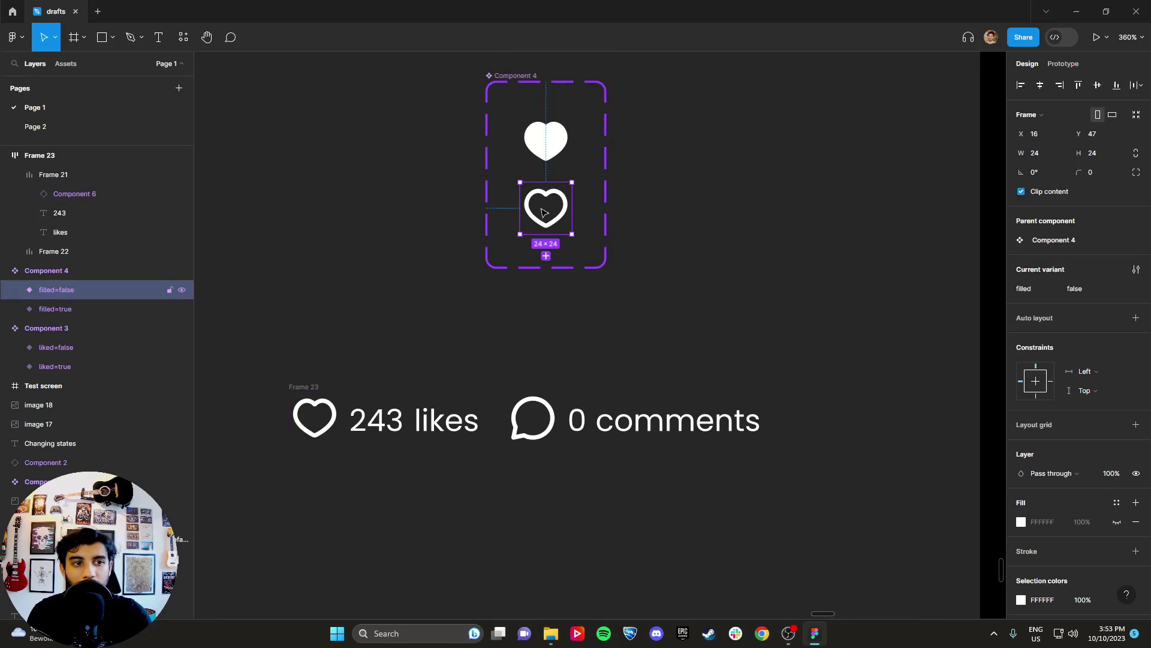
pyautogui.click(1067, 64)
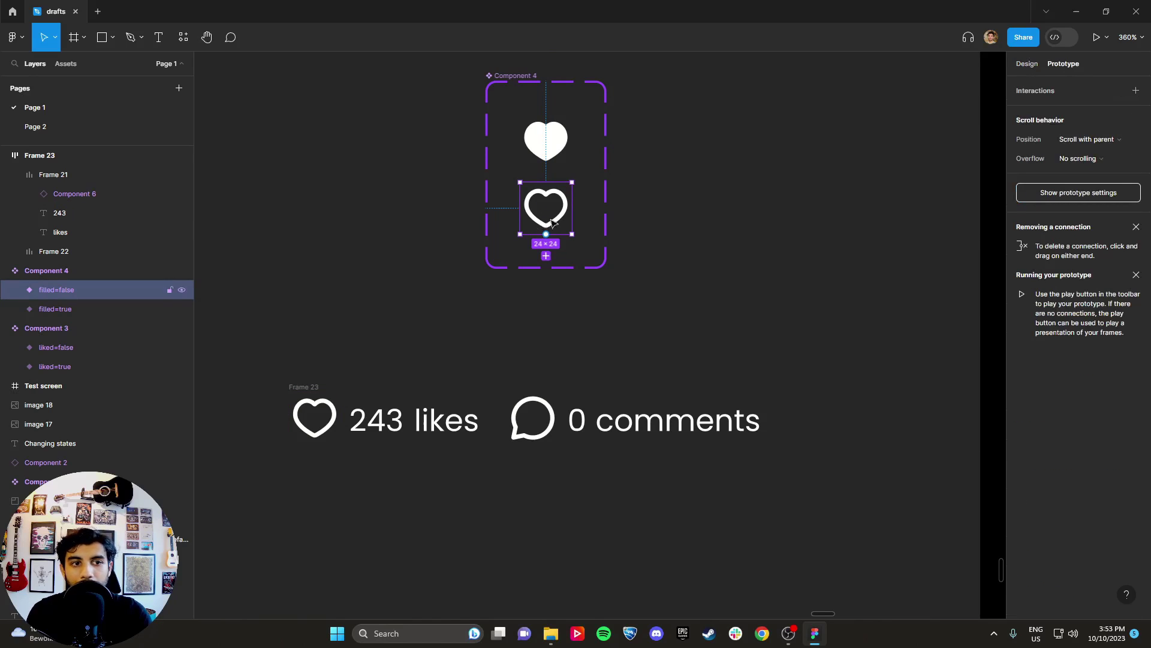
pyautogui.click(1136, 91)
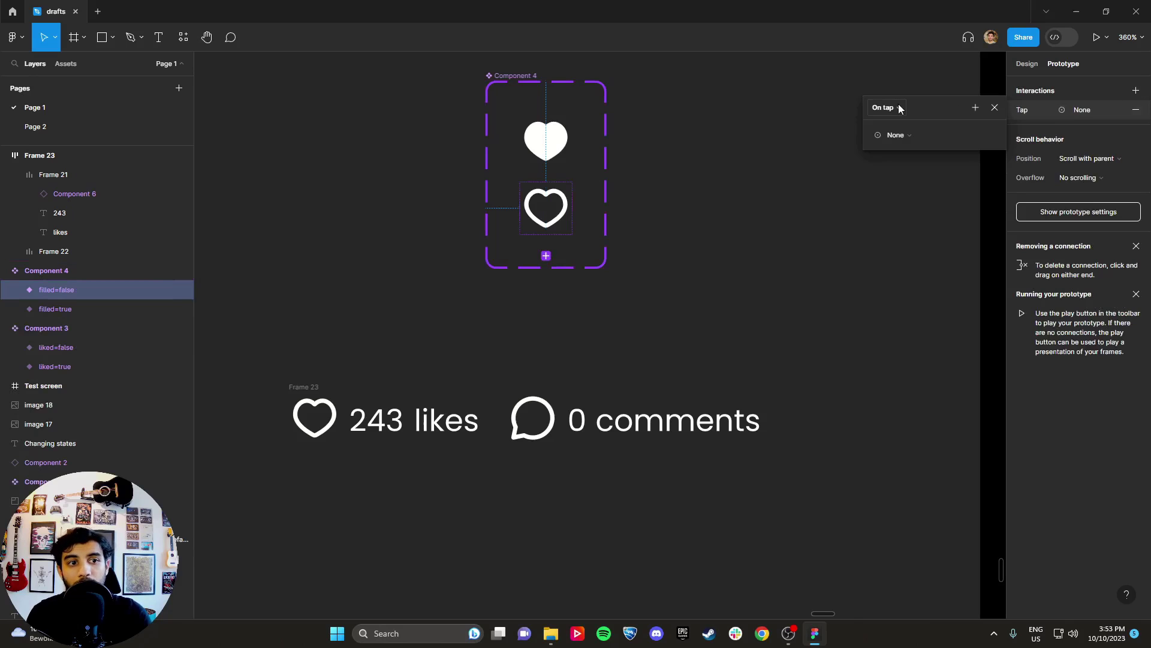
pyautogui.click(898, 135)
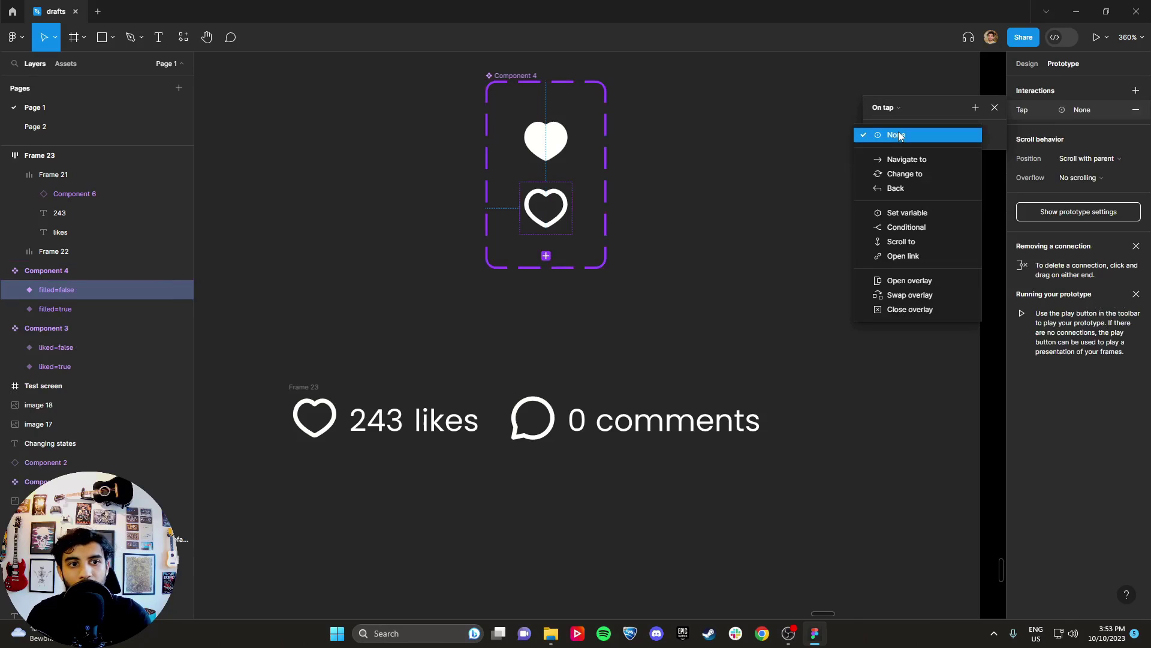
pyautogui.click(909, 213)
# - Target likeCount with the expression likeCount + 1
pyautogui.scroll(-2, 916, 297)
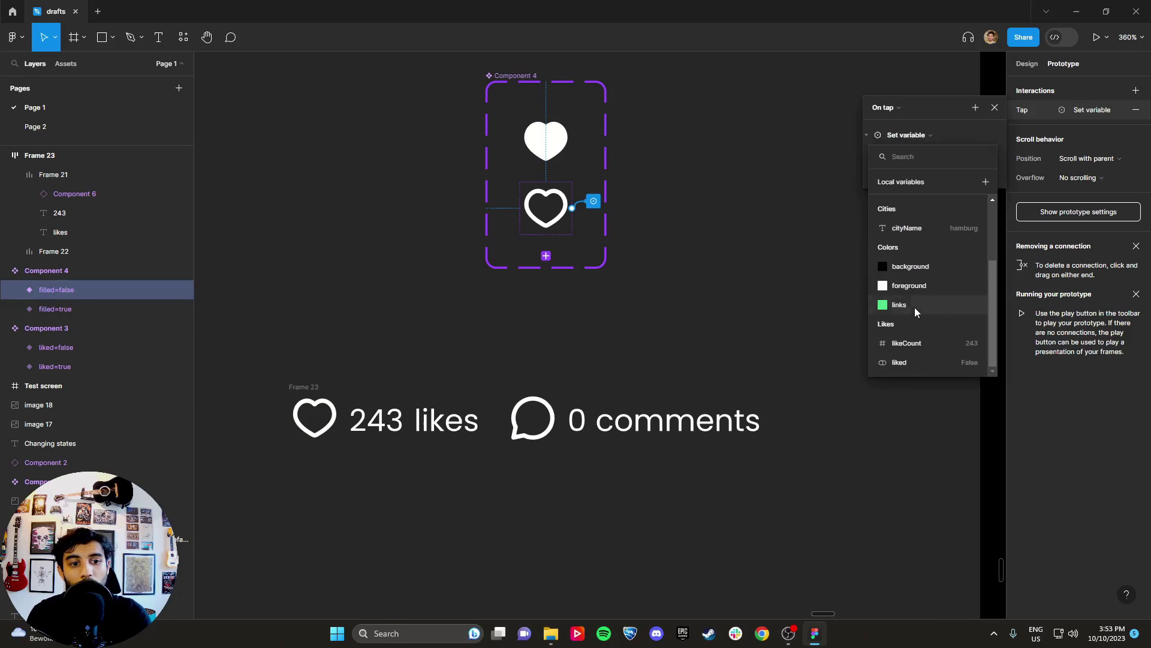
pyautogui.click(909, 345)
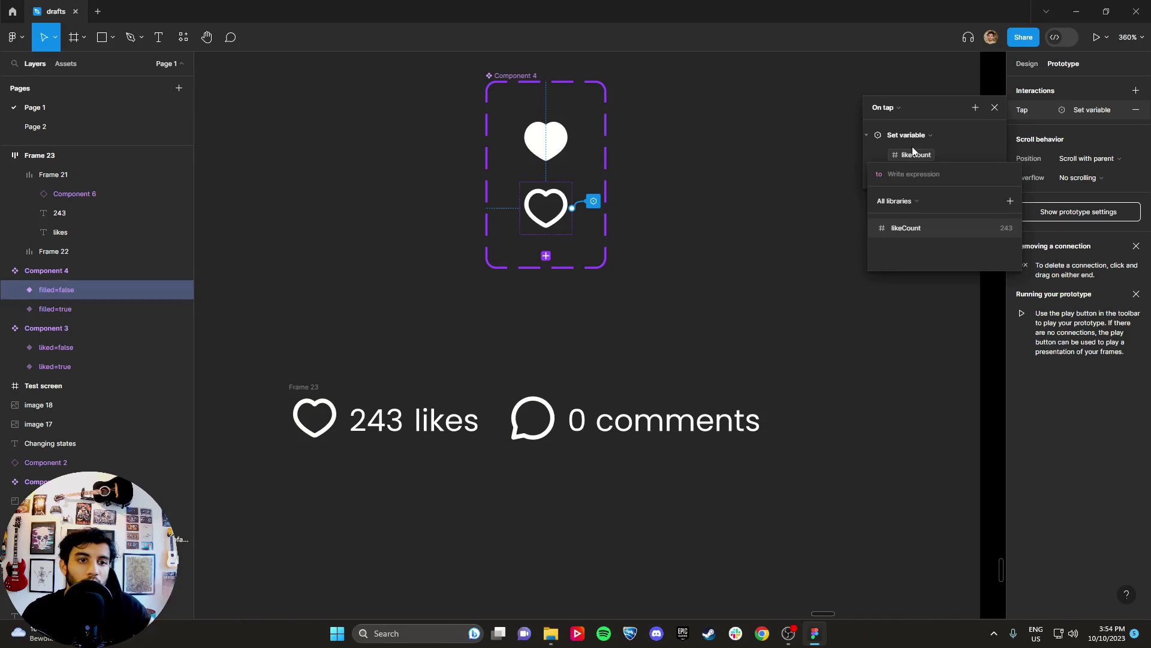
pyautogui.click(924, 231)
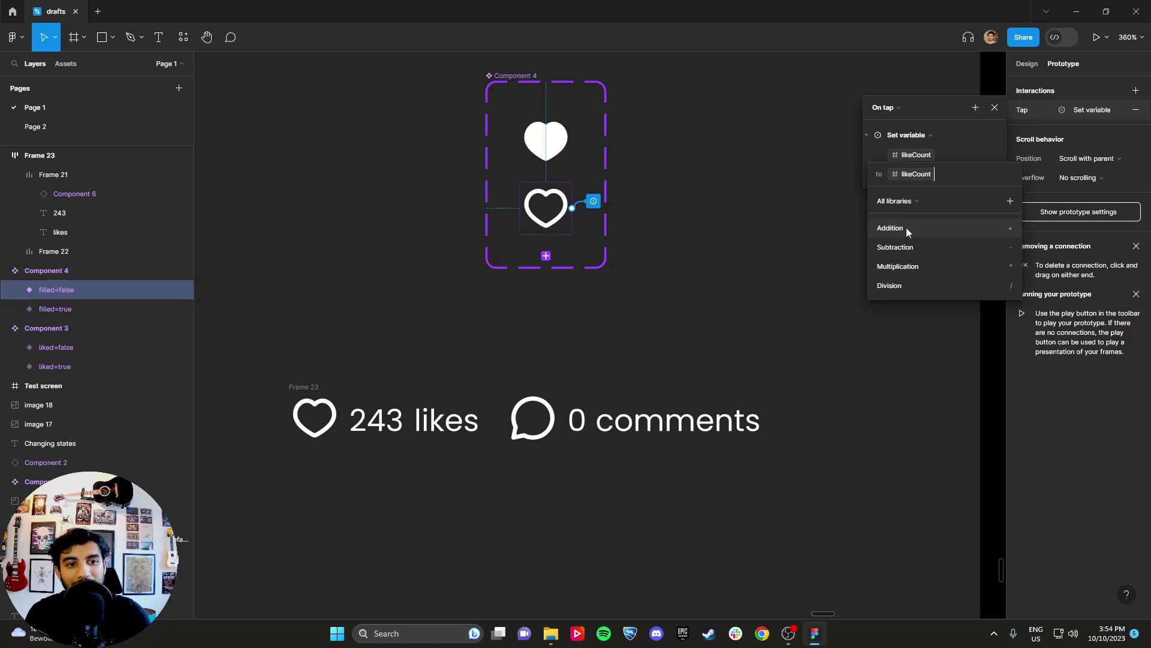
pyautogui.click(912, 228)
pyautogui.write('1')
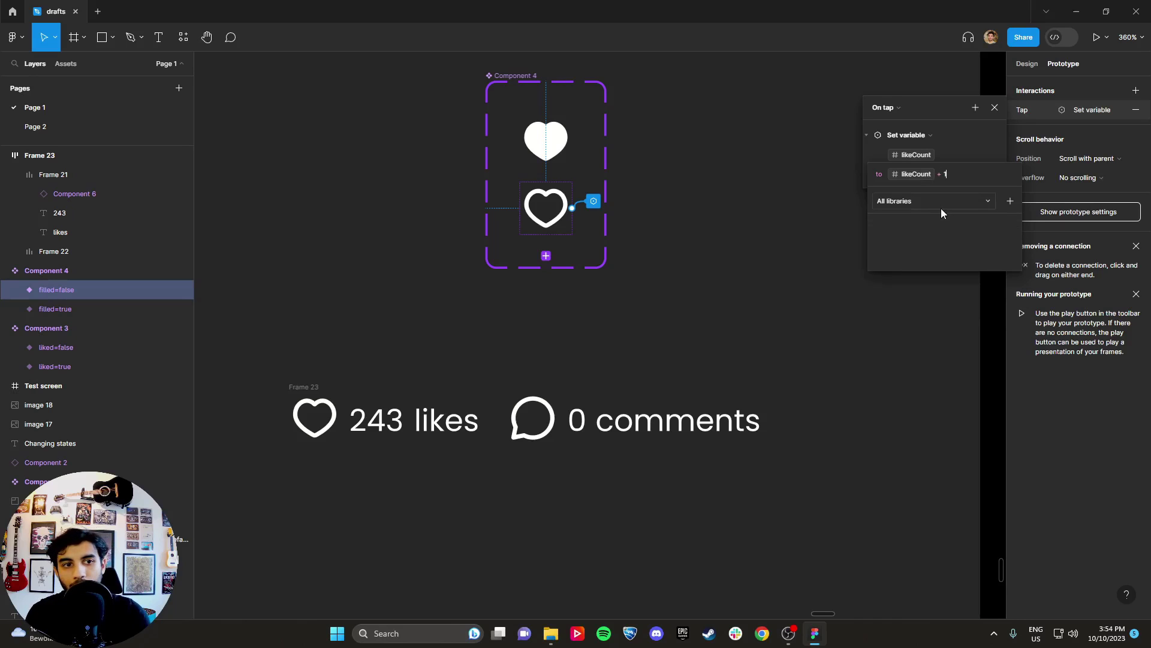
pyautogui.click(869, 152)
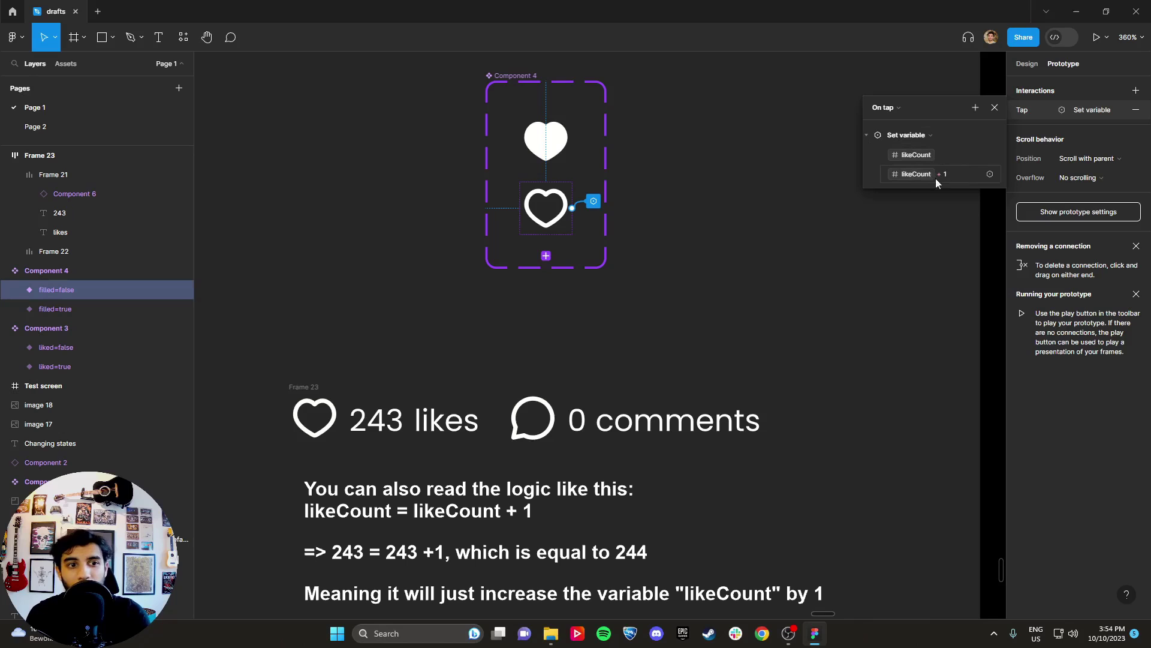
pyautogui.click(799, 225)
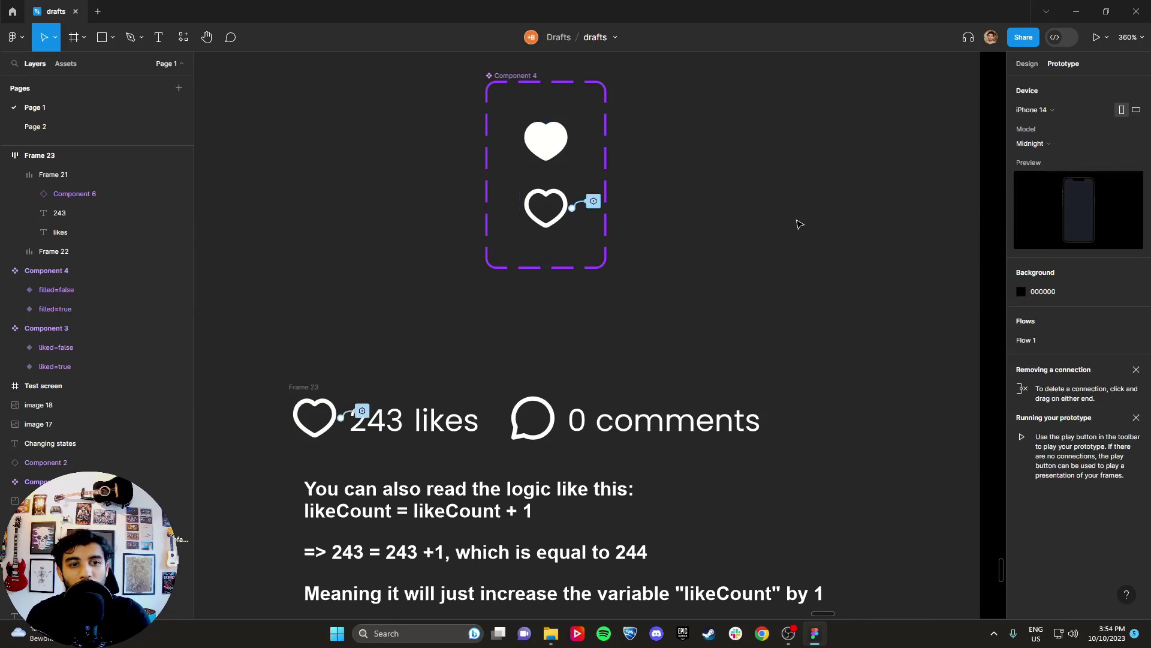
# - Paste the likes and comments row into the Hamburg post's Frame 20, just under the image
pyautogui.click(1027, 64)
pyautogui.click(316, 391)
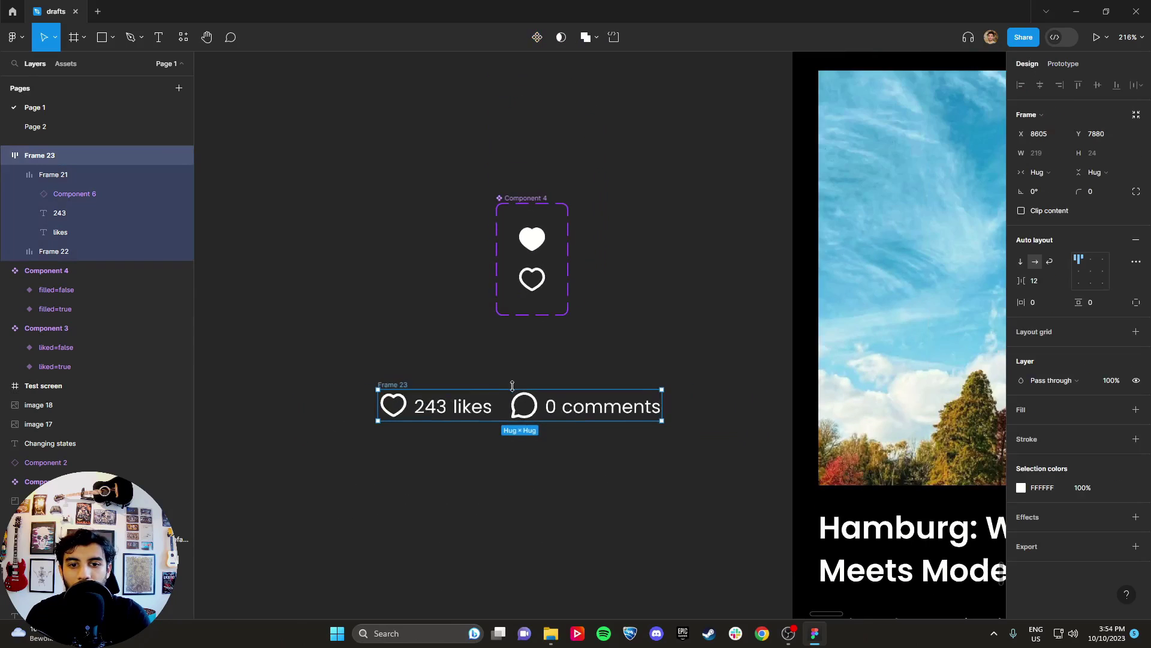
pyautogui.scroll(-5, 510, 384)
pyautogui.hscroll(5, 442, 324)
pyautogui.click(648, 338)
pyautogui.hotkey('ctrl', 'v')
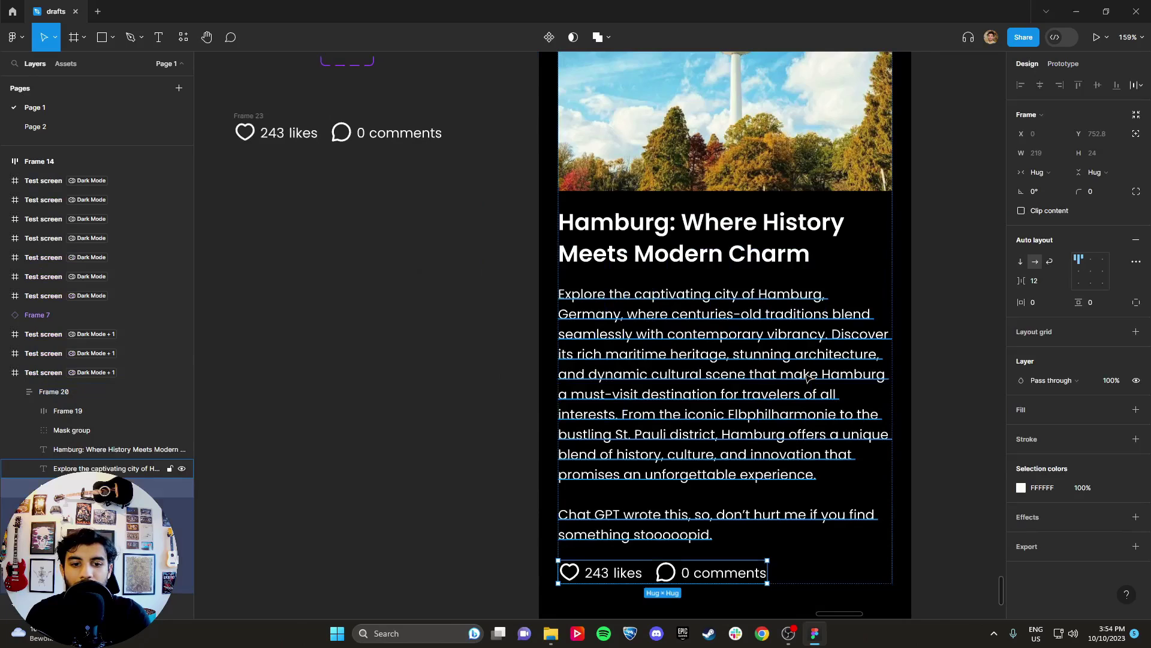
pyautogui.press('Up')
pyautogui.press('Up')
pyautogui.click(486, 220)
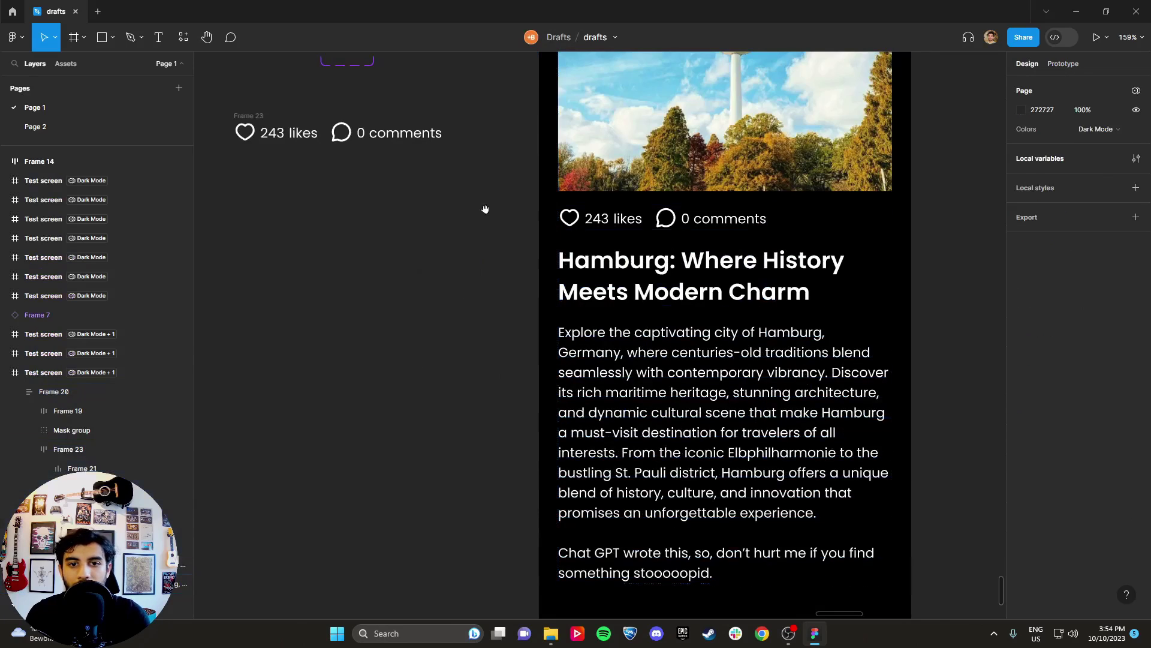
pyautogui.scroll(4, 538, 125)
pyautogui.scroll(2, 538, 125)
# - Preview the Test screen and tap the heart repeatedly, raising the count to 254 likes
pyautogui.click(519, 85)
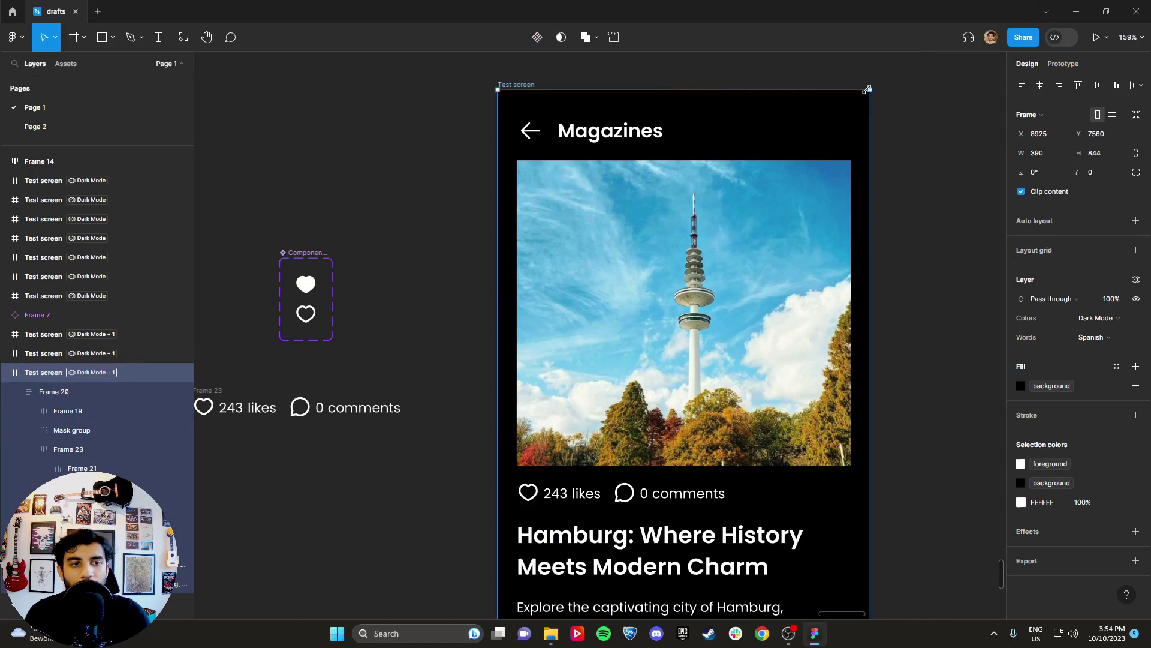
pyautogui.hotkey('shift', 'space')
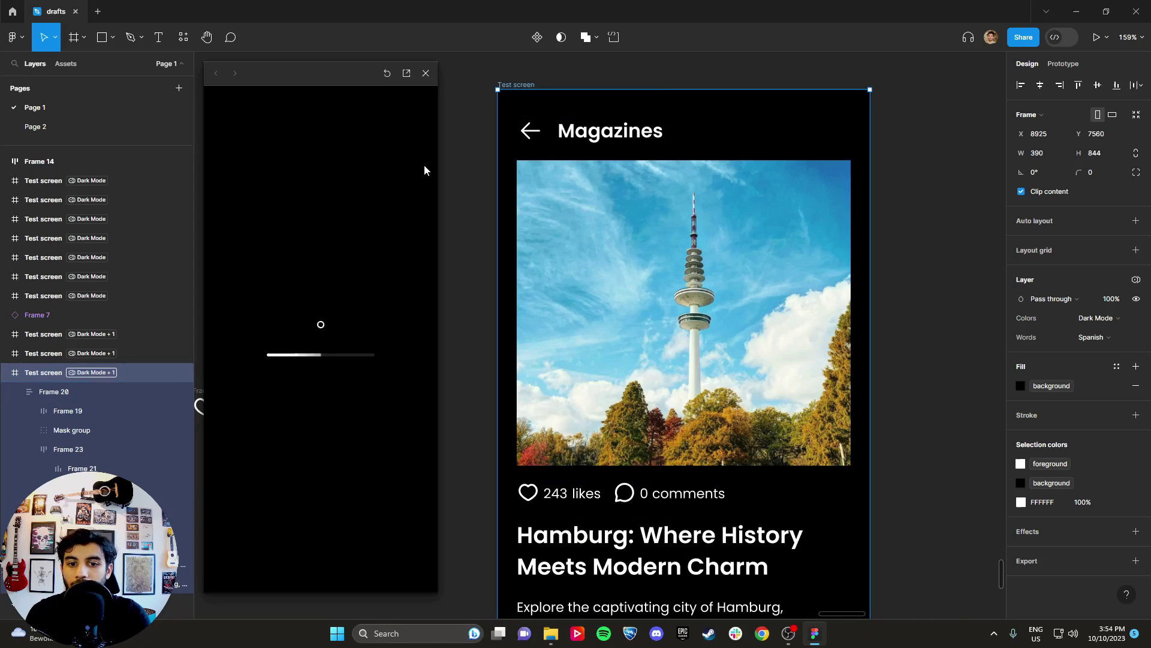
pyautogui.click(222, 340)
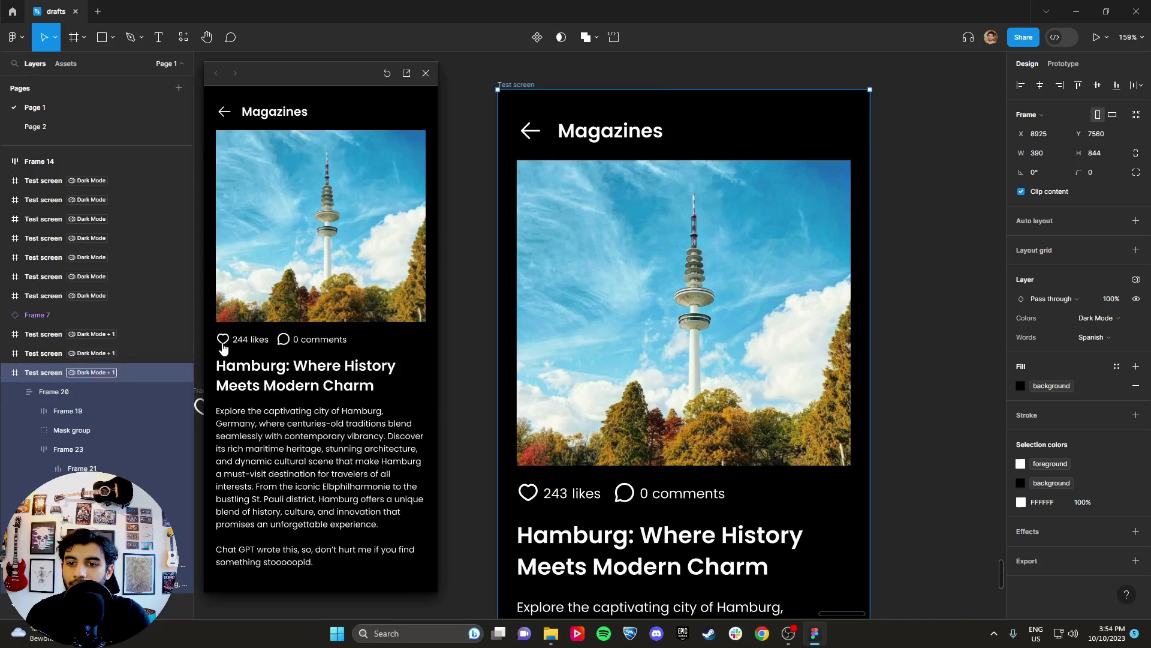
pyautogui.click(222, 340)
pyautogui.click(222, 341)
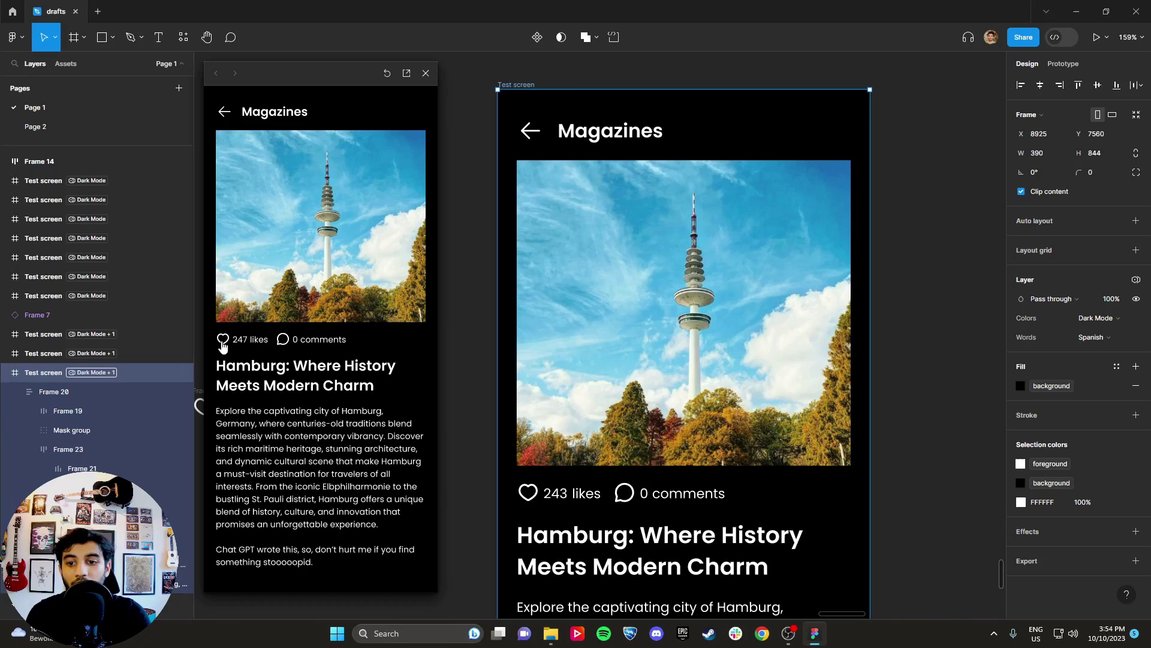
pyautogui.click(223, 340)
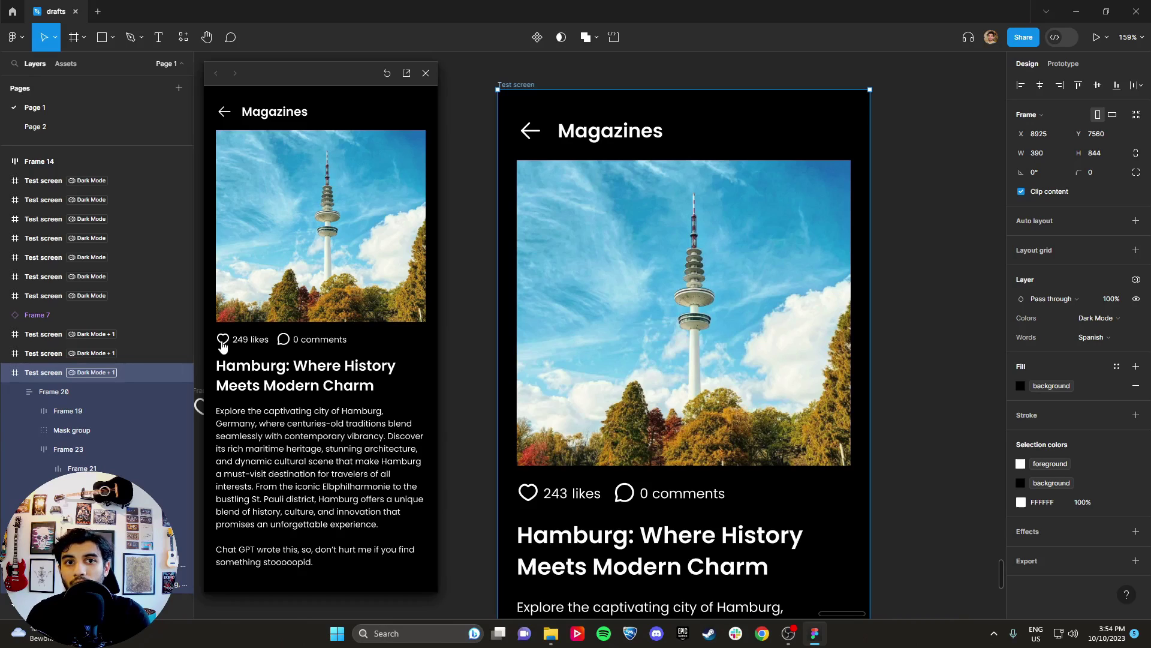
pyautogui.click(223, 340)
pyautogui.click(222, 340)
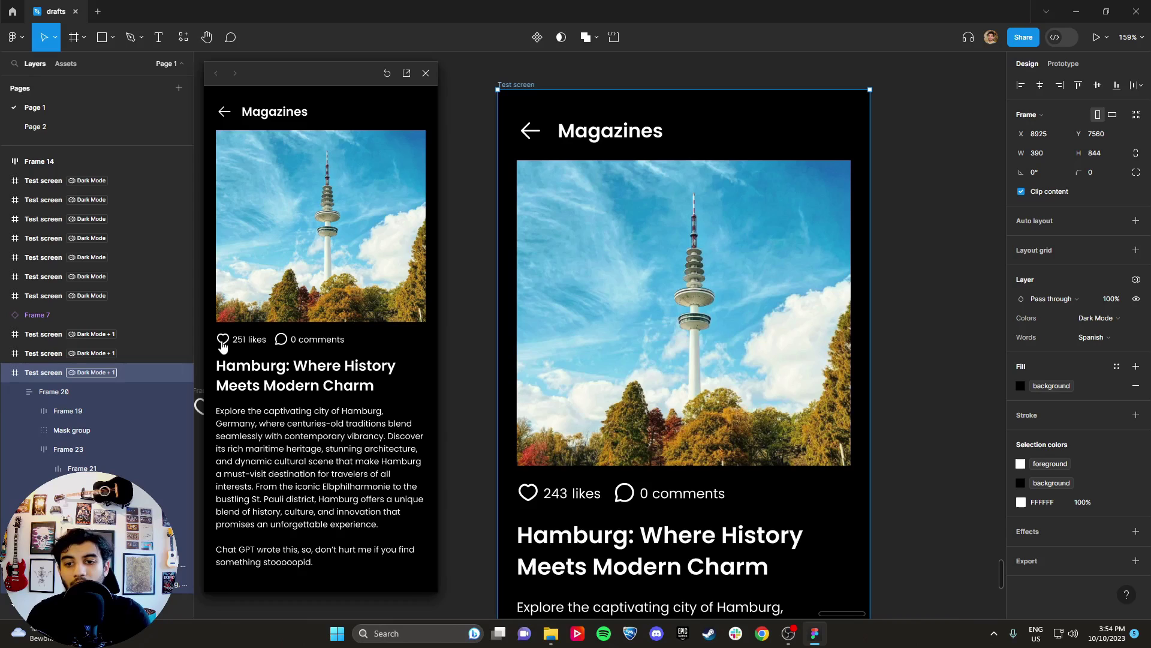
pyautogui.click(223, 340)
pyautogui.click(223, 340)
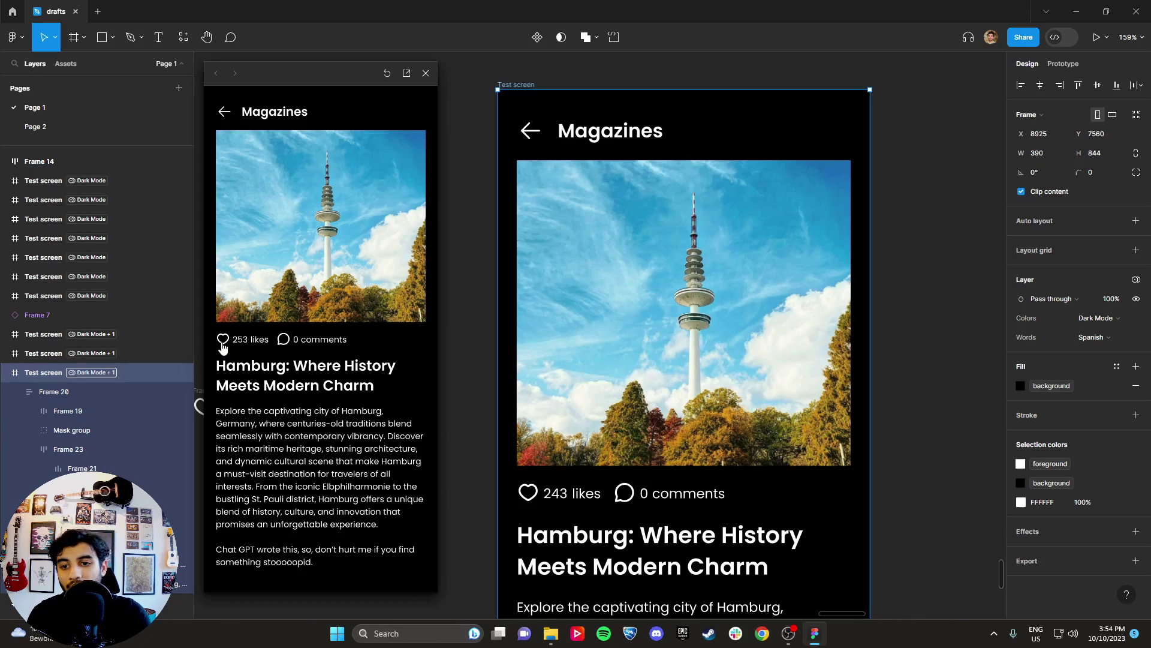
pyautogui.click(222, 340)
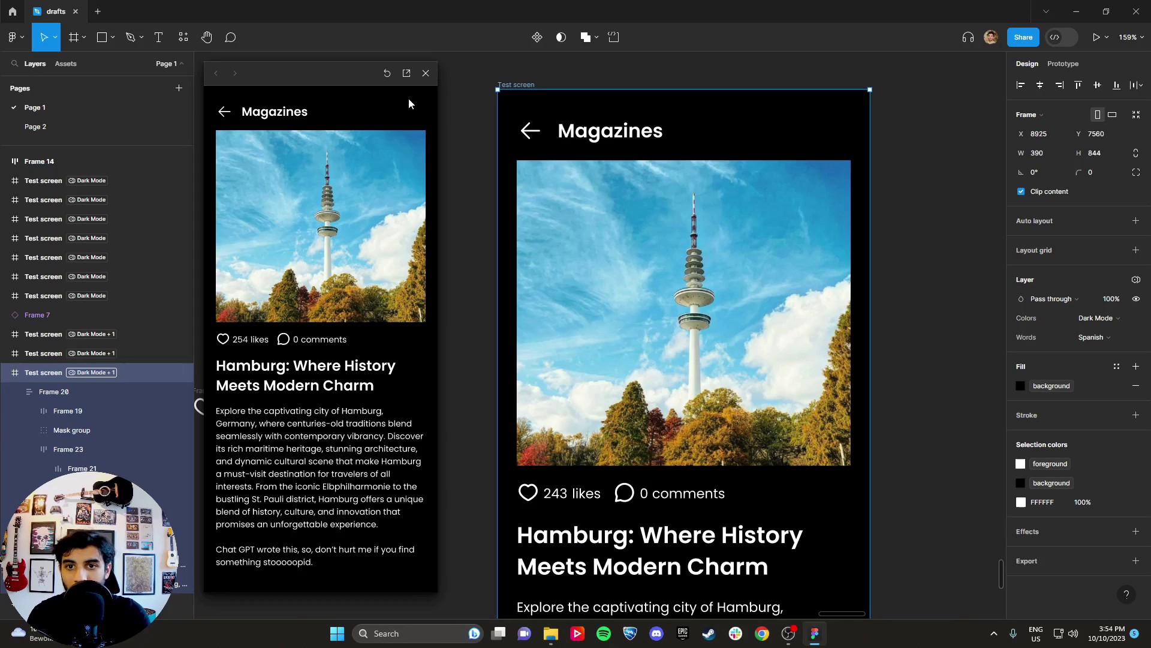
pyautogui.click(426, 76)
pyautogui.hscroll(-2, 470, 318)
pyautogui.keyDown('ctrl'); pyautogui.scroll(5, 393, 275); pyautogui.keyUp('ctrl')
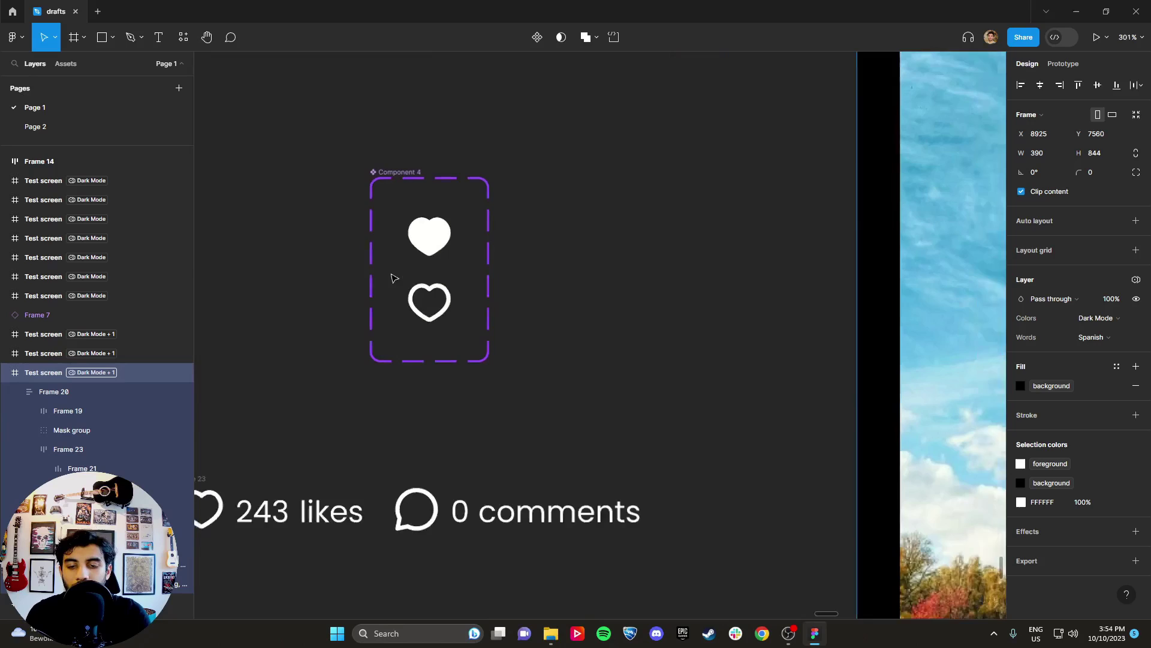
# - Reopen the outline heart's On tap interaction and expand its existing likeCount action
pyautogui.click(1063, 63)
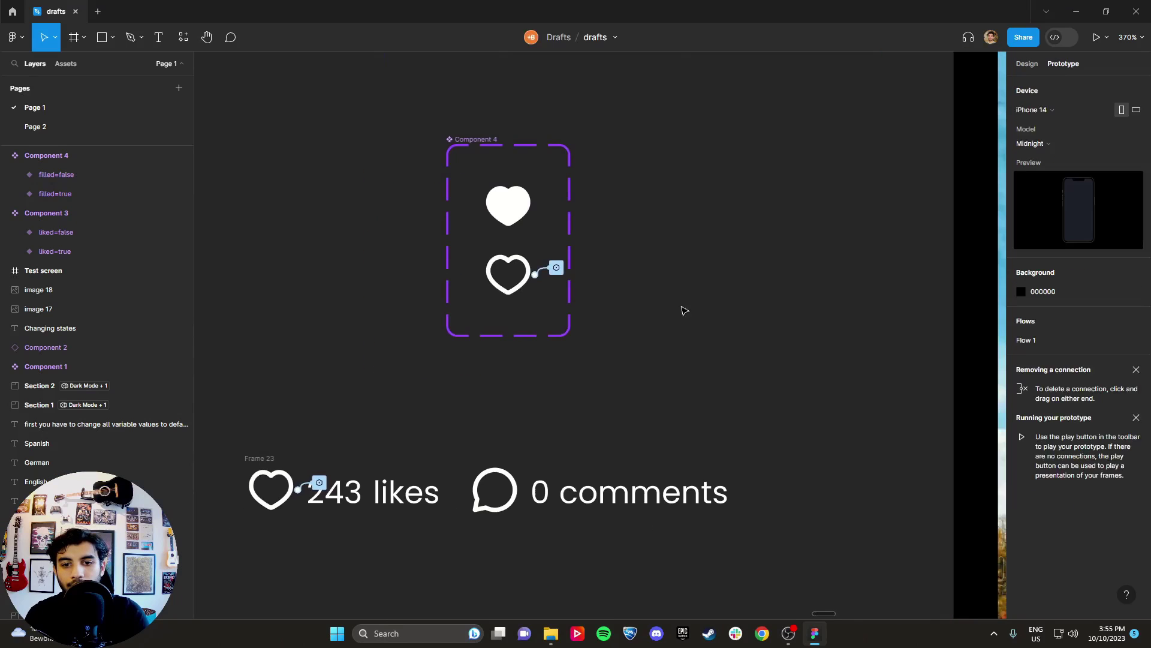
pyautogui.hscroll(-3, 681, 309)
pyautogui.click(678, 309)
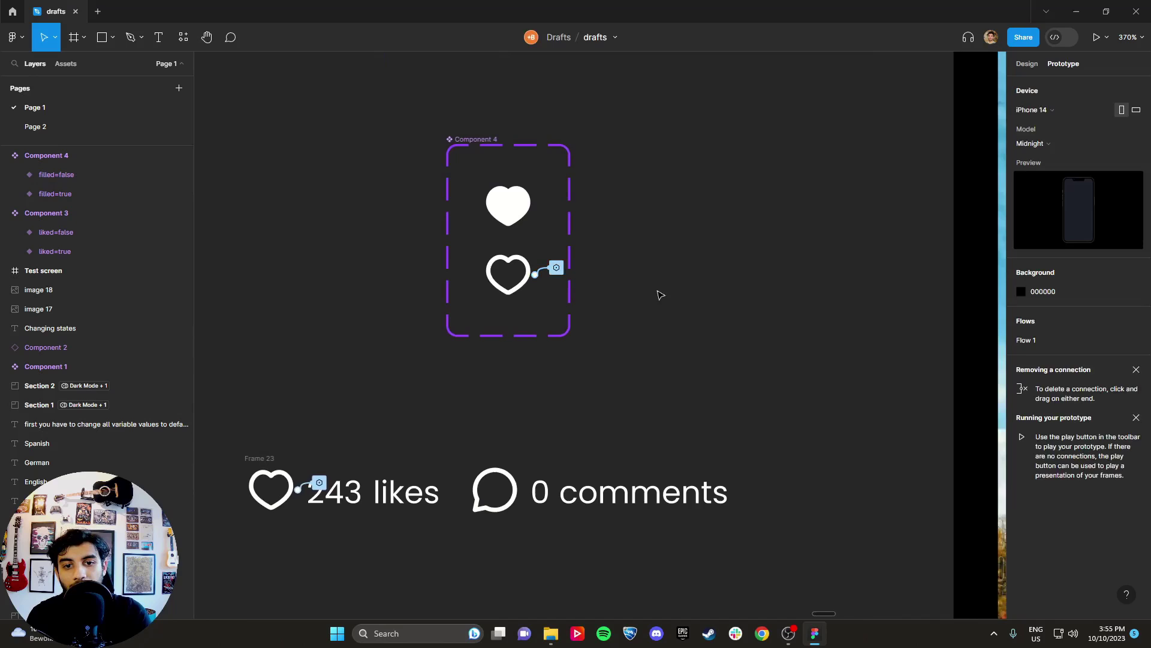
pyautogui.scroll(-3, 660, 295)
pyautogui.click(548, 198)
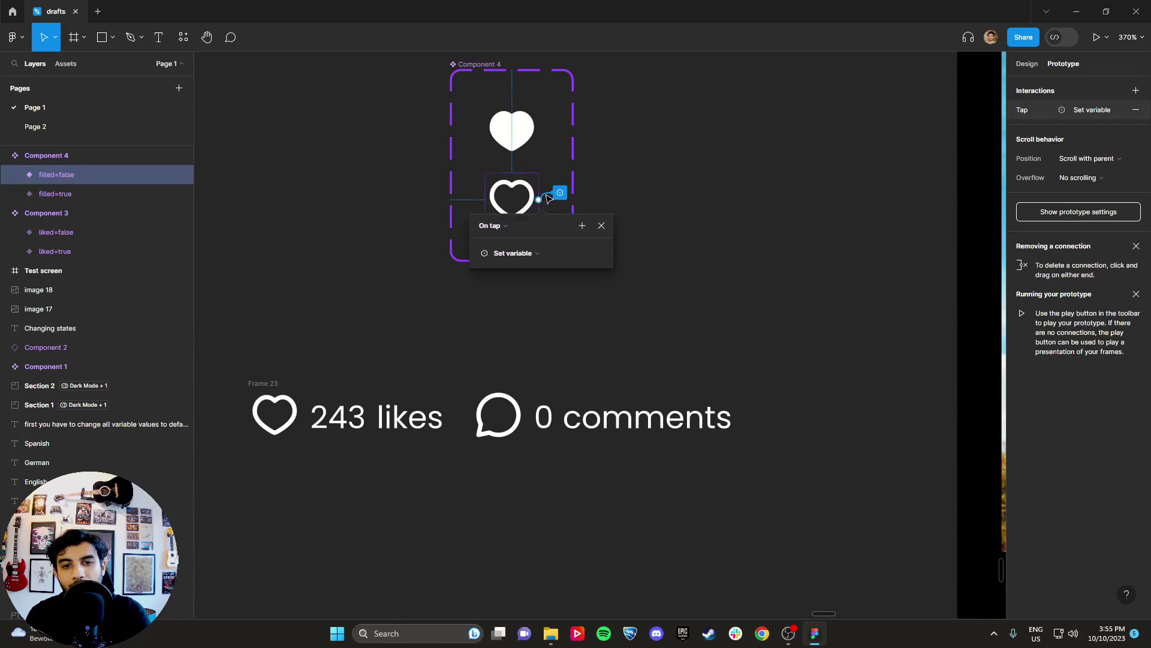
pyautogui.click(528, 253)
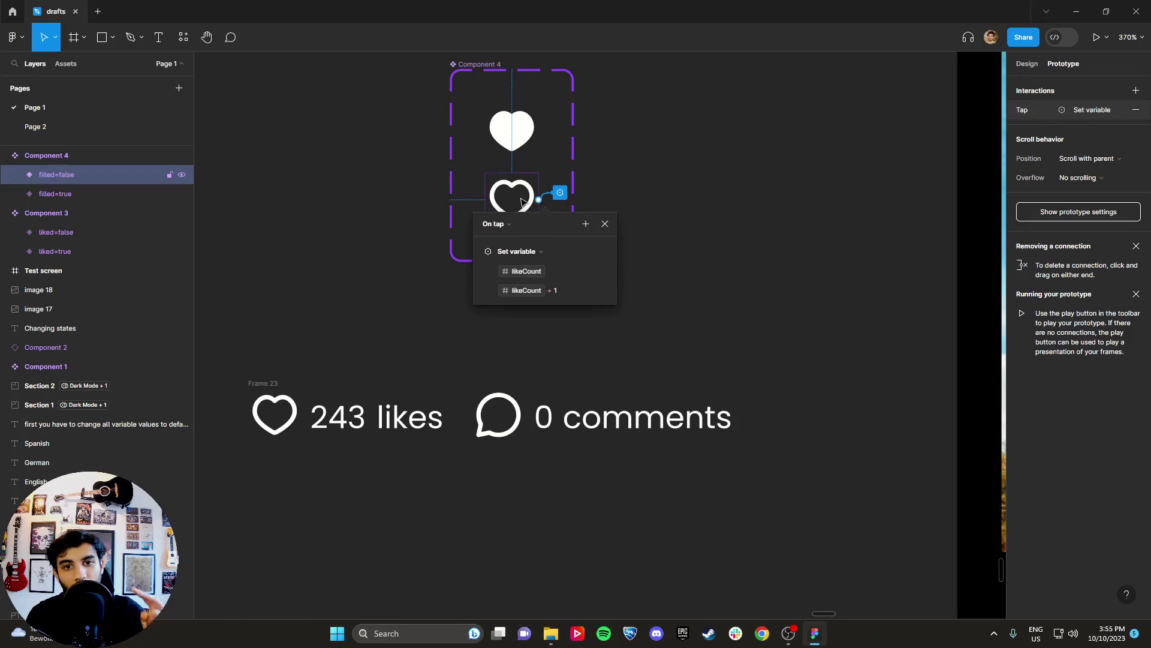
# - Add a second Set variable action to the tap that sets liked to true
pyautogui.click(585, 226)
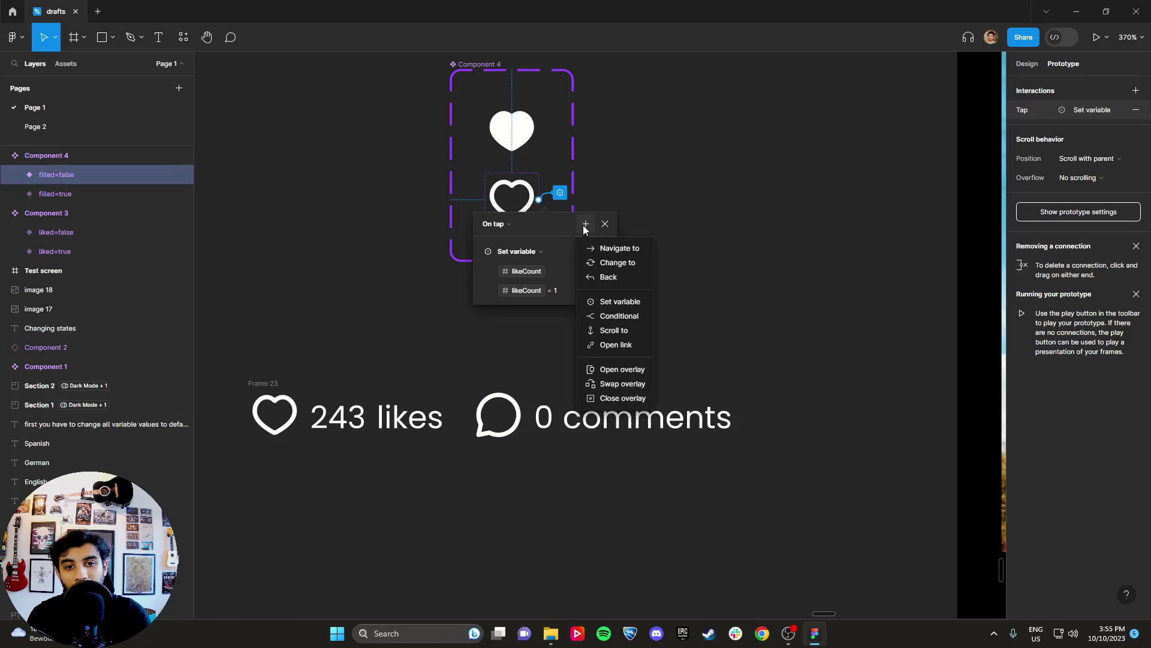
pyautogui.click(603, 307)
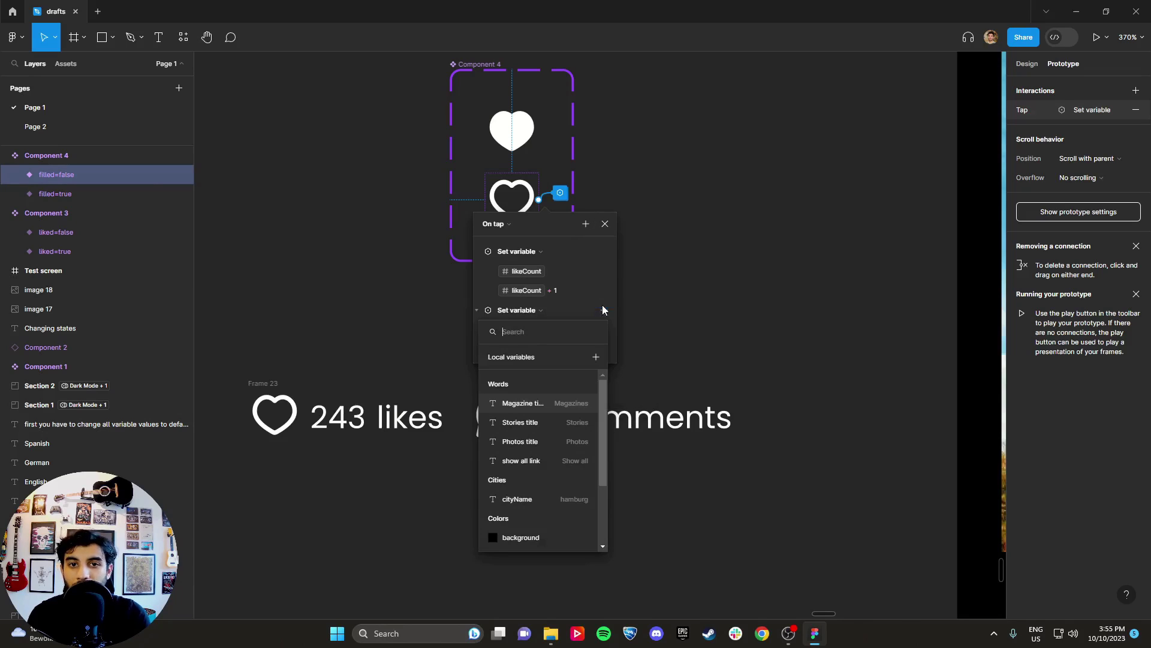
pyautogui.scroll(-3, 542, 474)
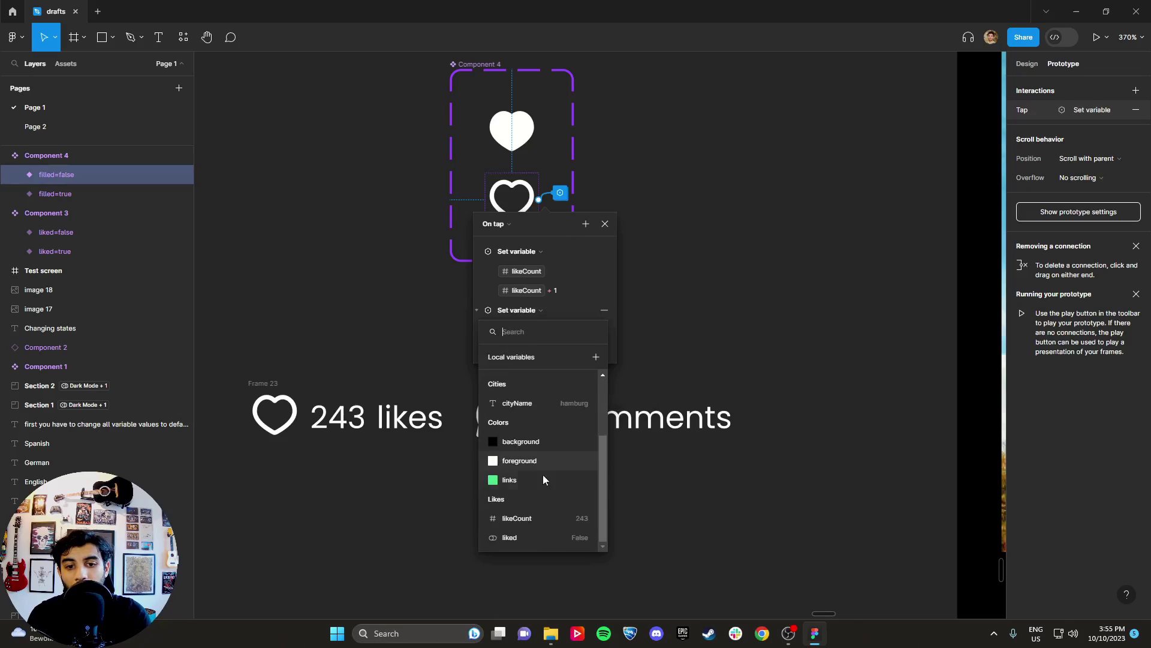
pyautogui.click(524, 542)
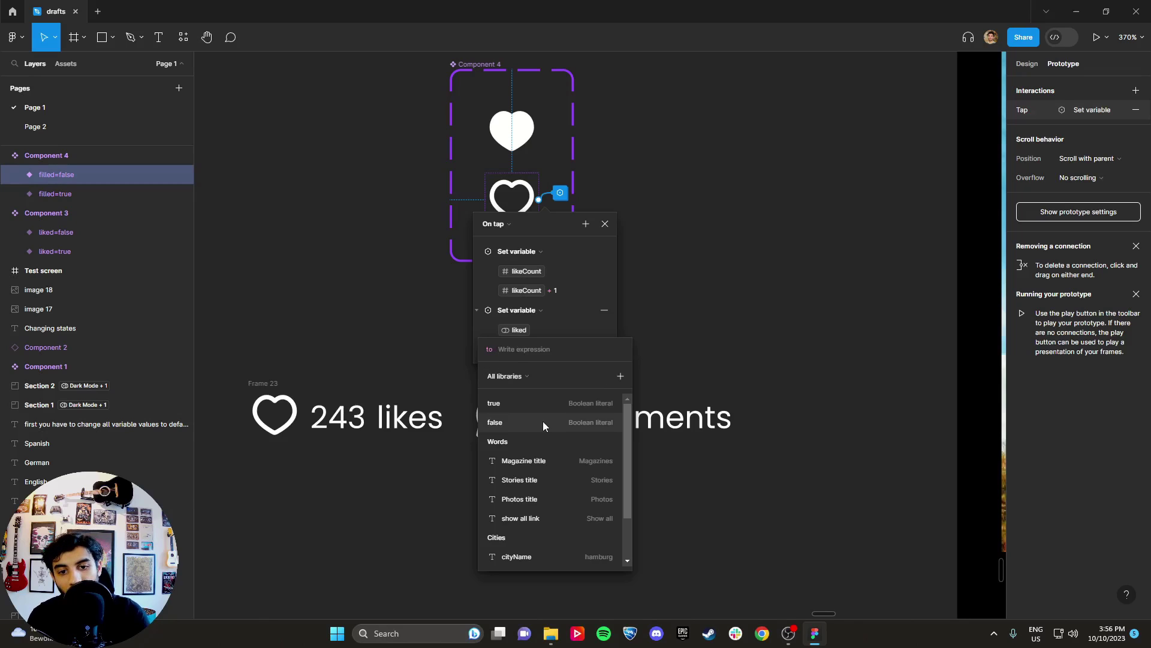
pyautogui.click(509, 404)
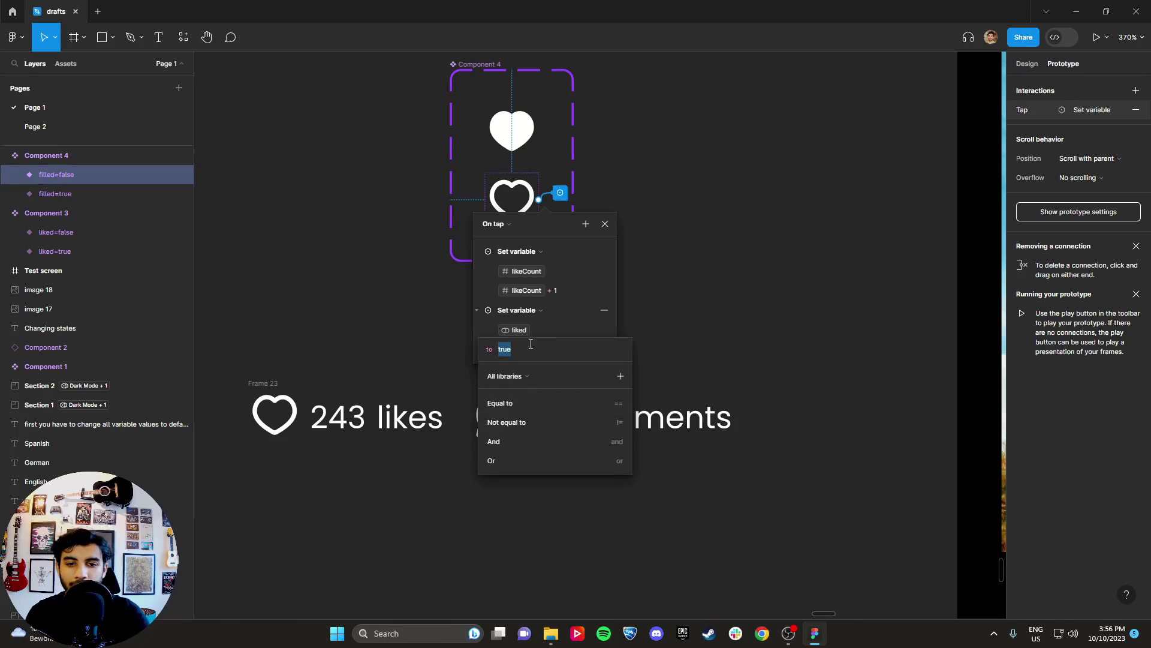
pyautogui.click(484, 328)
# - Preview the Test screen, tap the heart to reach 244 likes, then close the preview
pyautogui.click(863, 200)
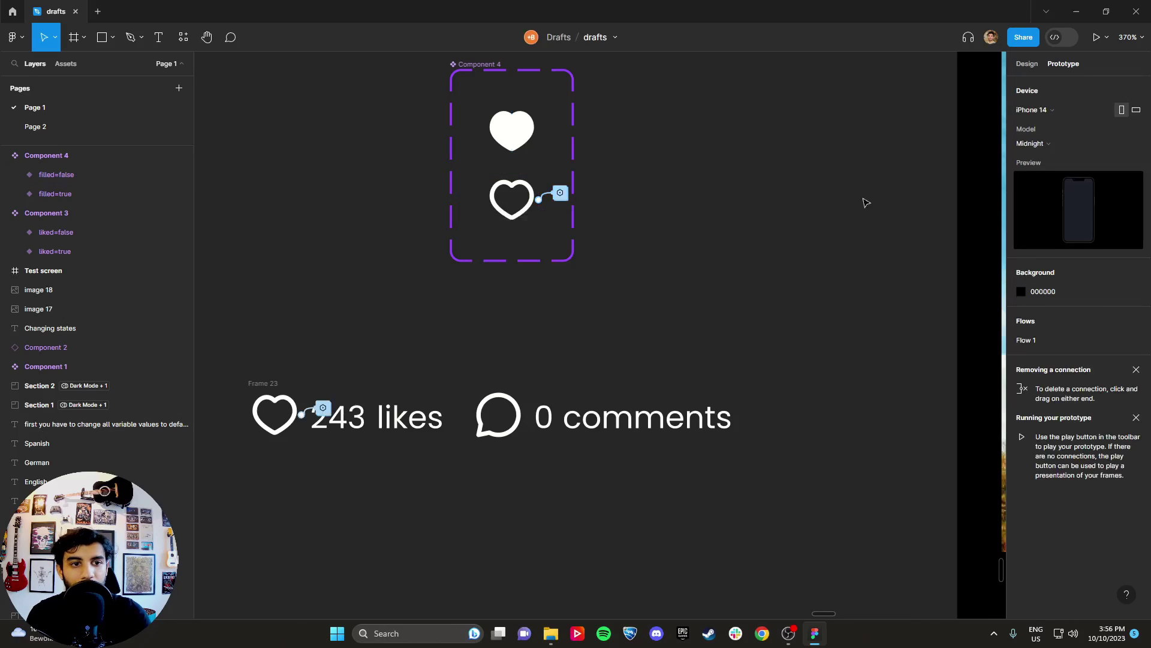
pyautogui.scroll(-5, 594, 283)
pyautogui.click(572, 197)
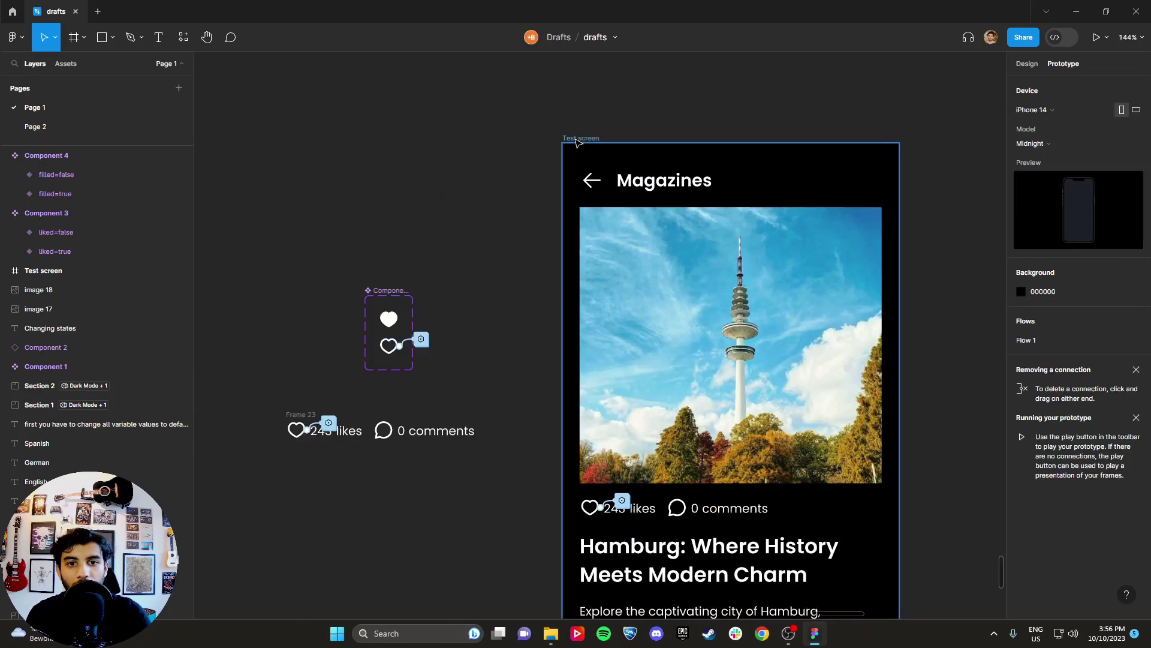
pyautogui.hotkey('shift', 'space')
pyautogui.click(223, 340)
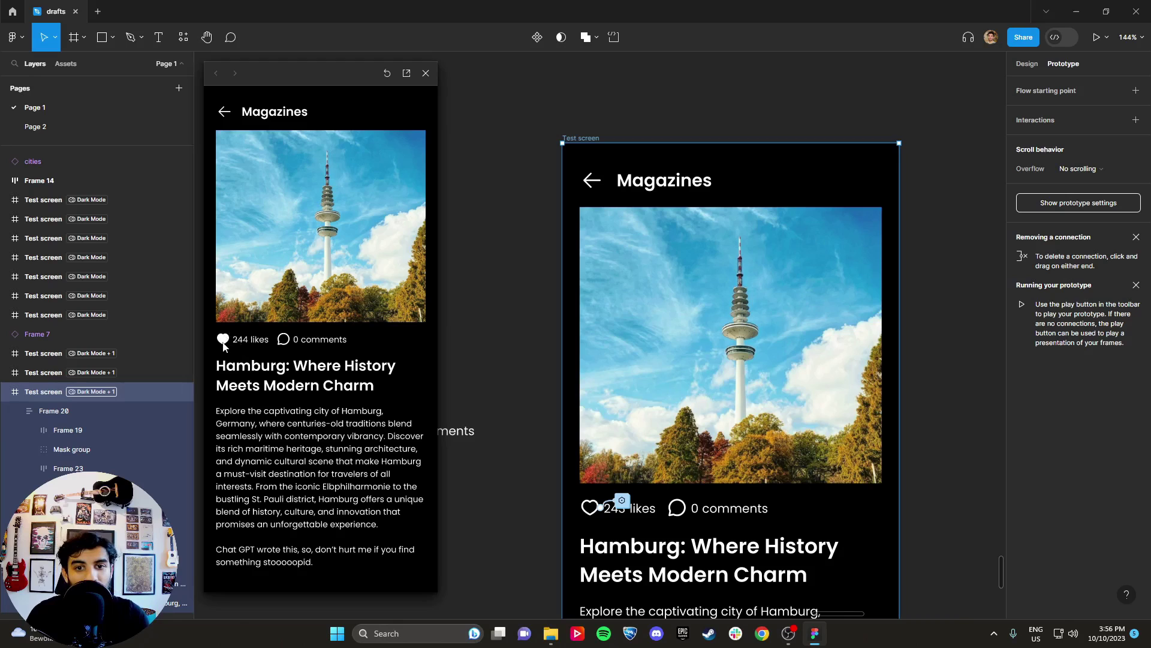
pyautogui.moveTo(293, 71); pyautogui.dragTo(646, 74)
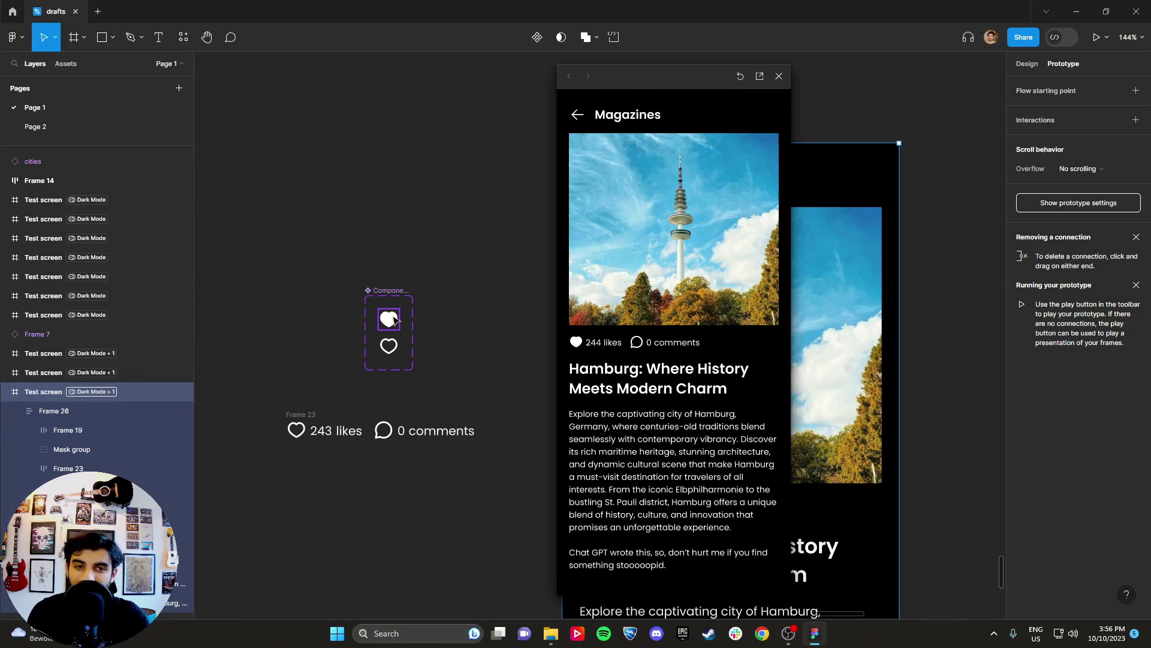
pyautogui.click(779, 76)
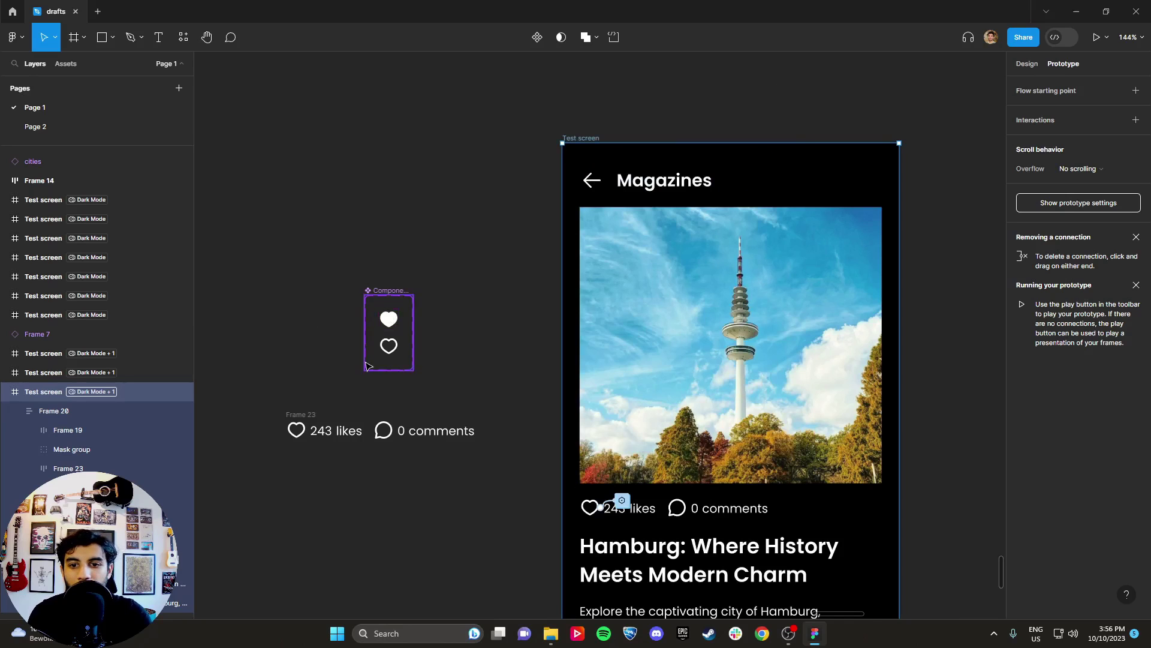
# - Give the filled=true heart a tap action setting likeCount to likeCount - 1
pyautogui.scroll(5, 365, 362)
pyautogui.click(415, 346)
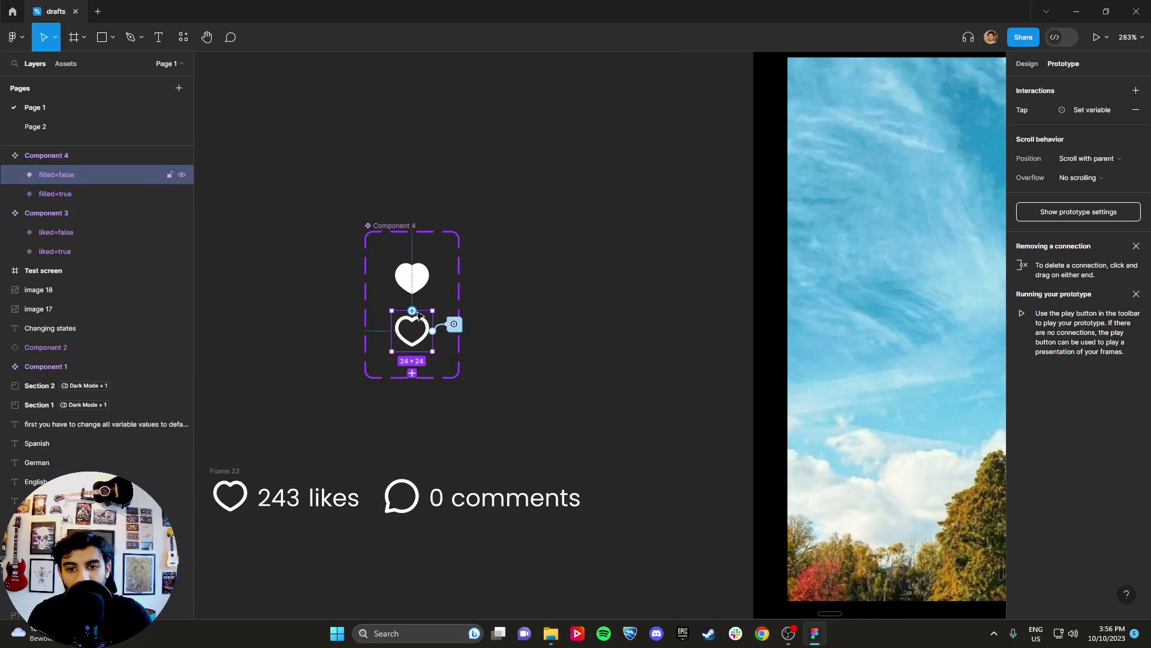
pyautogui.click(422, 290)
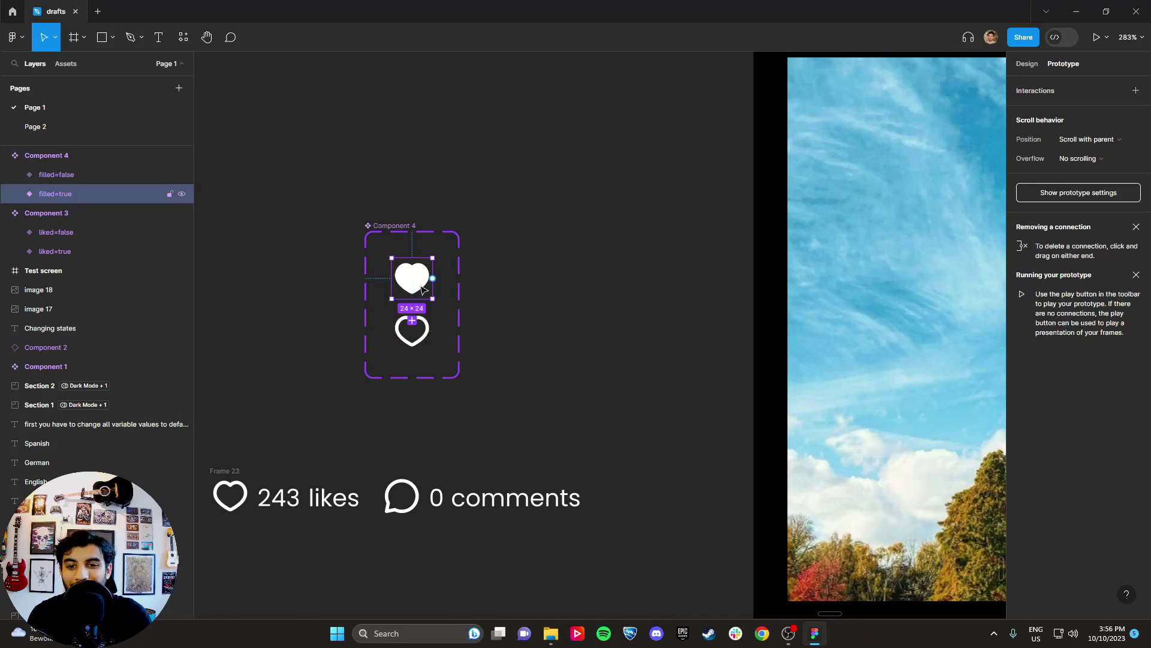
pyautogui.click(1136, 91)
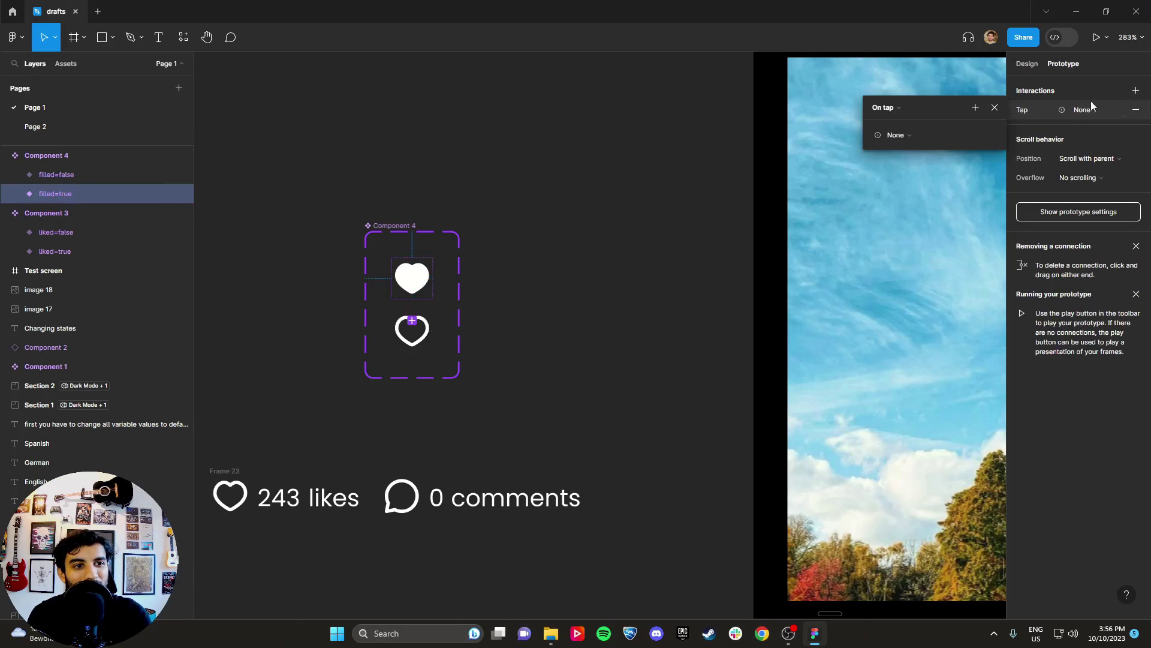
pyautogui.click(894, 136)
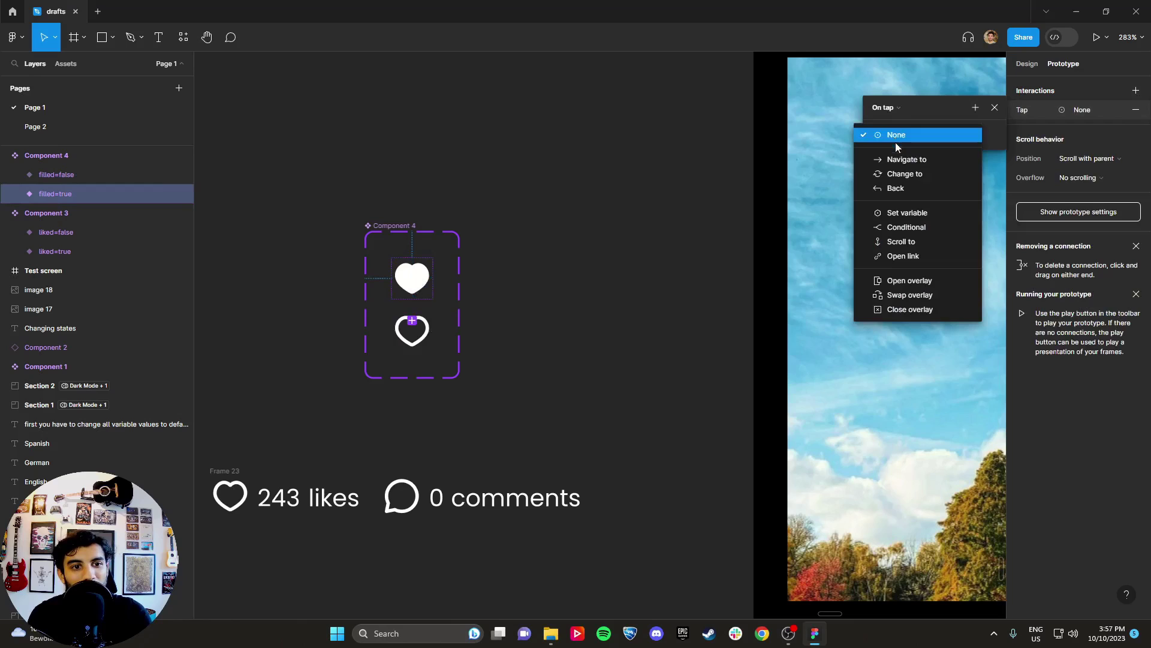
pyautogui.click(909, 214)
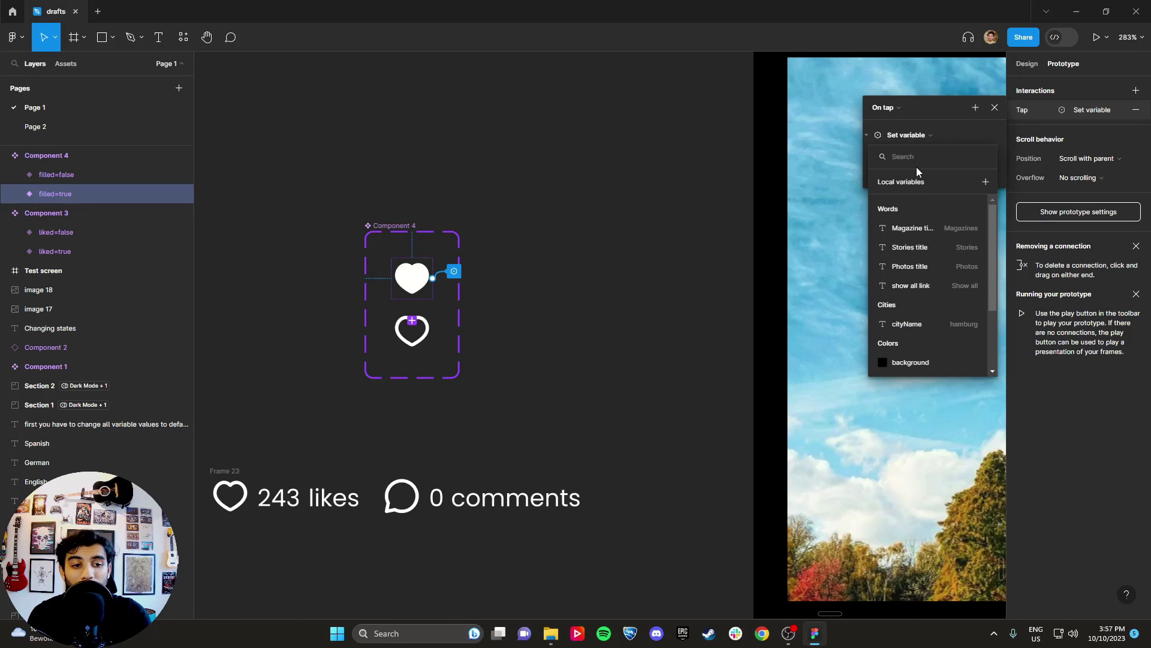
pyautogui.scroll(-3, 927, 294)
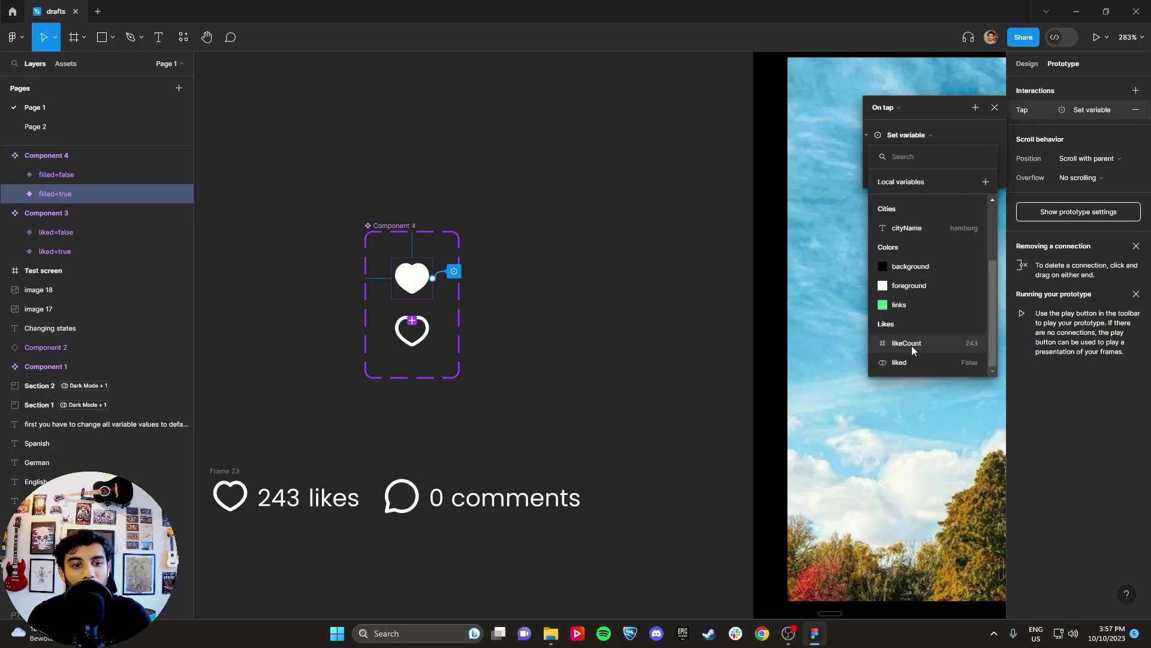
pyautogui.click(911, 346)
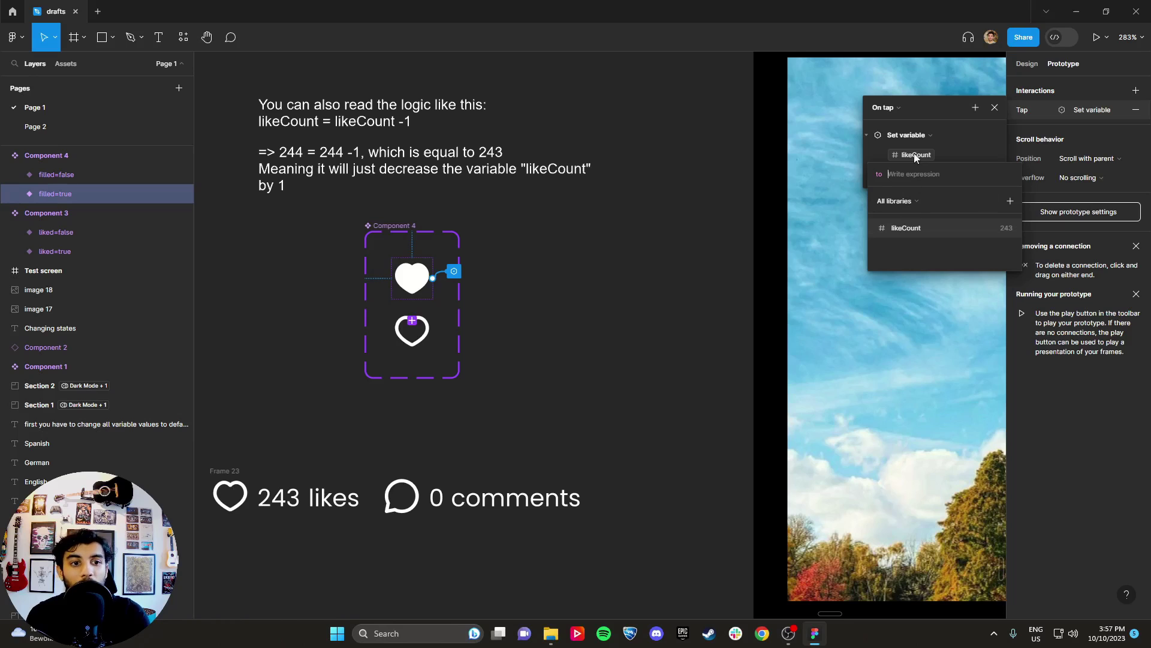
pyautogui.click(911, 229)
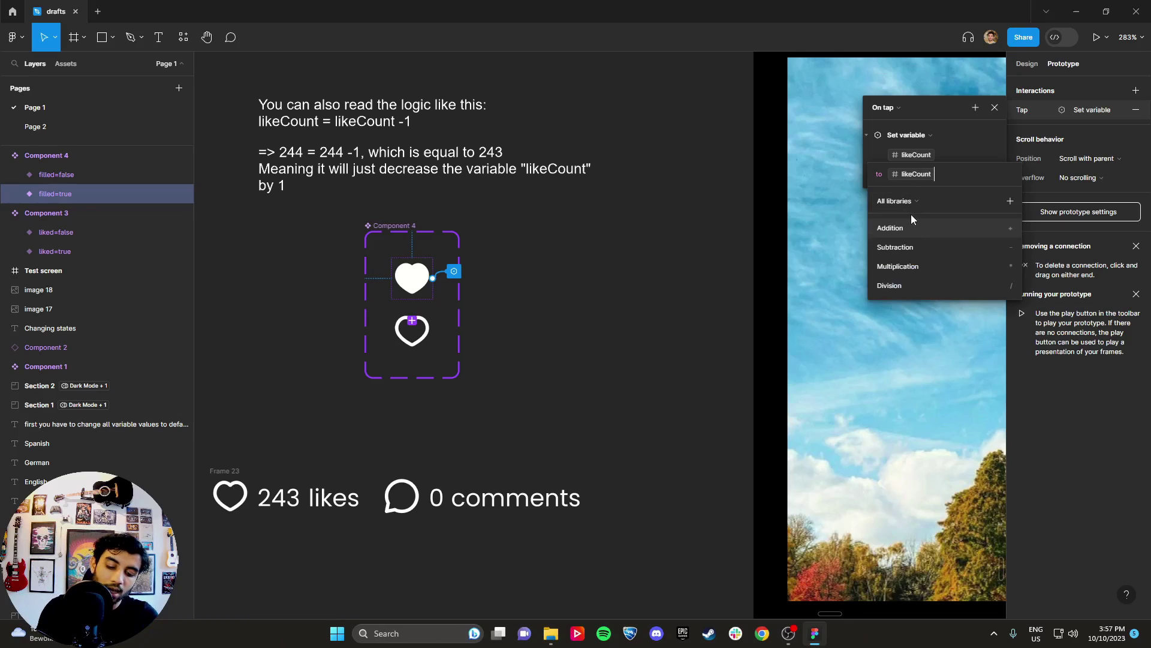
pyautogui.click(900, 248)
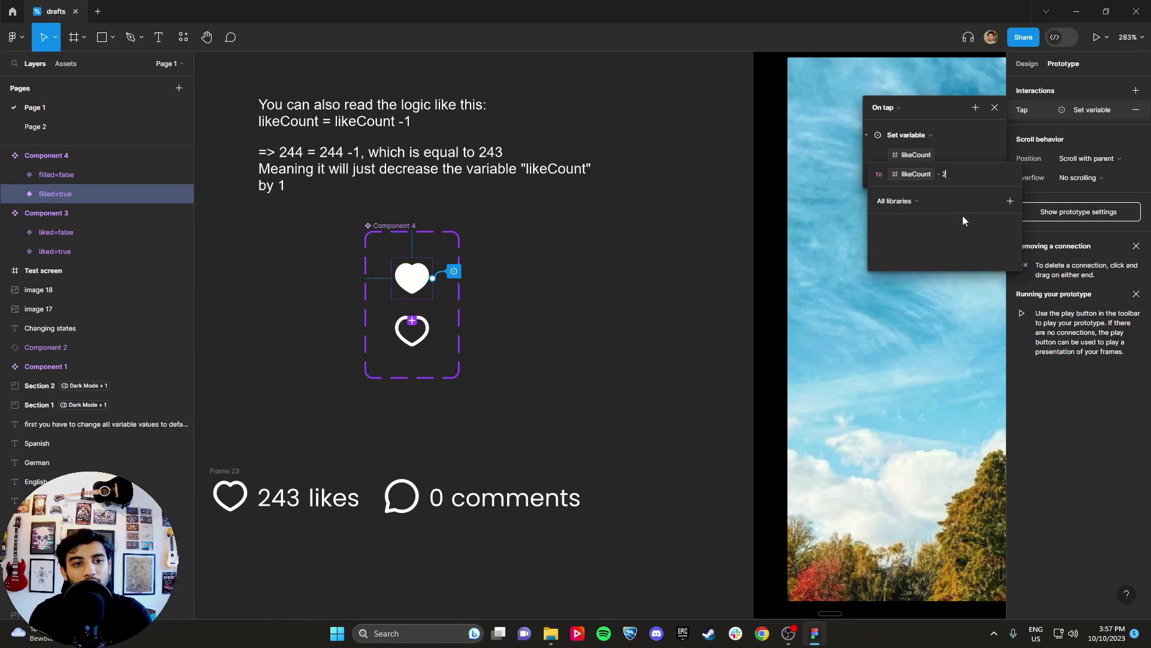
pyautogui.write('1')
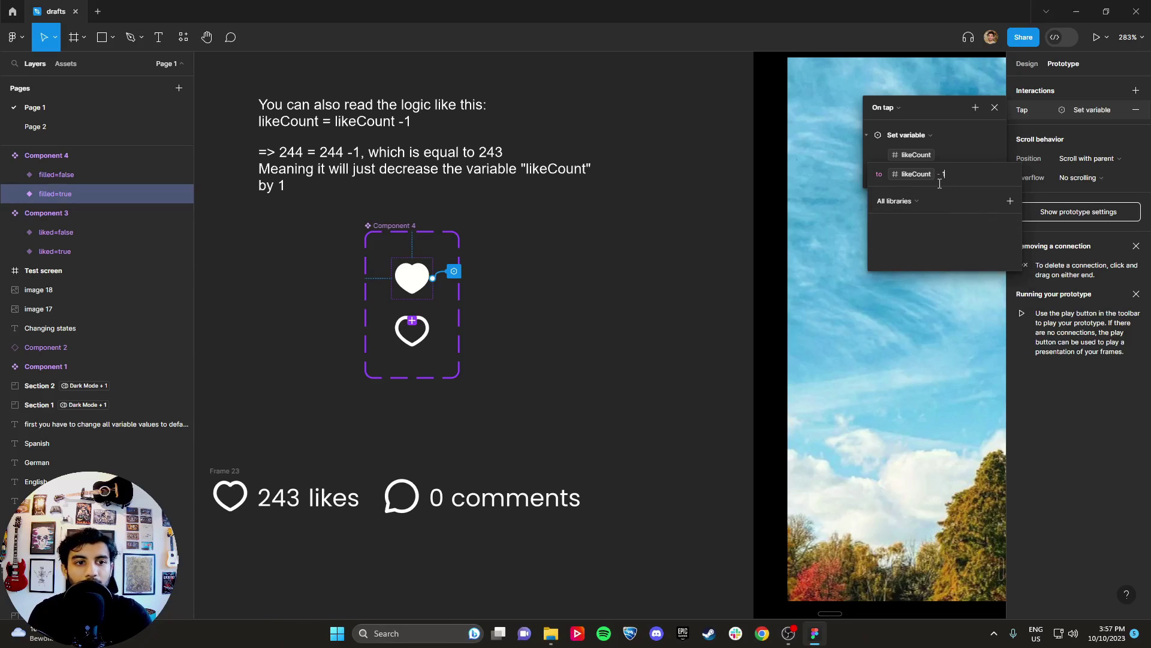
pyautogui.press('Return')
pyautogui.click(872, 153)
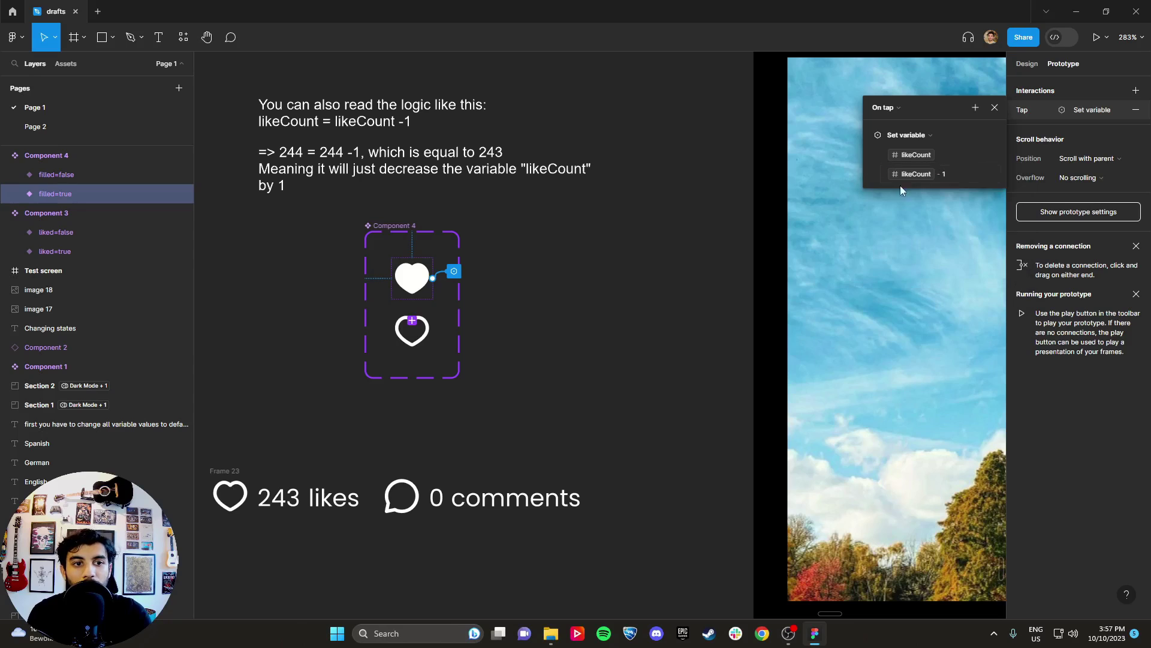
# - Add a second Set variable action to the filled heart's tap, setting liked to false
pyautogui.click(976, 107)
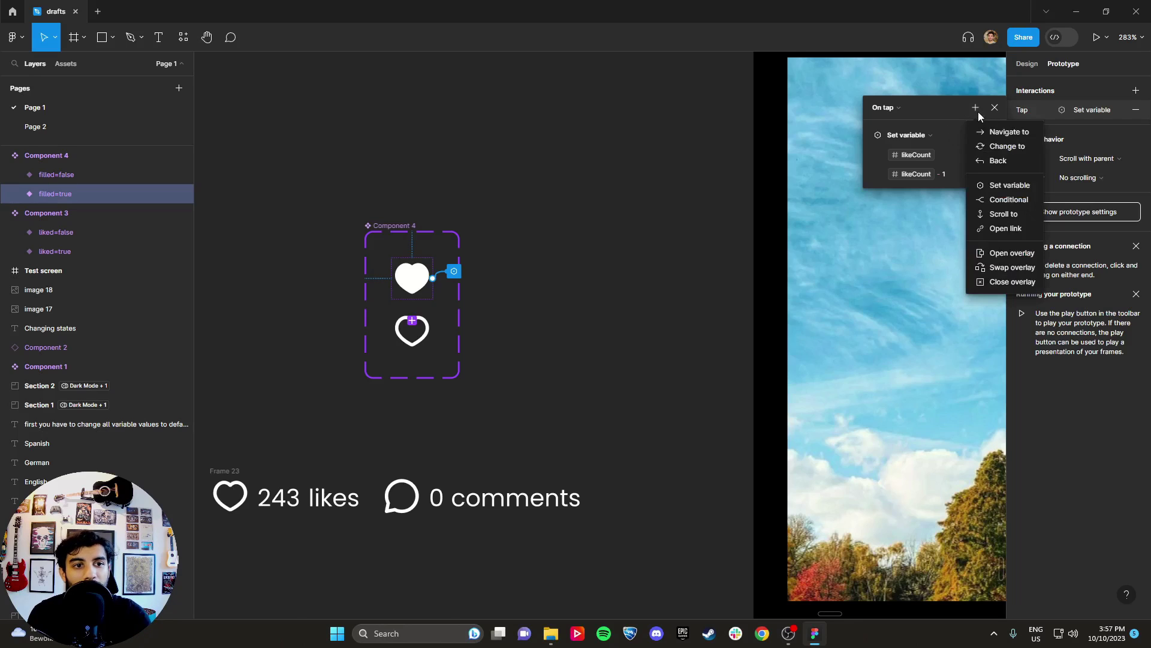
pyautogui.click(1000, 189)
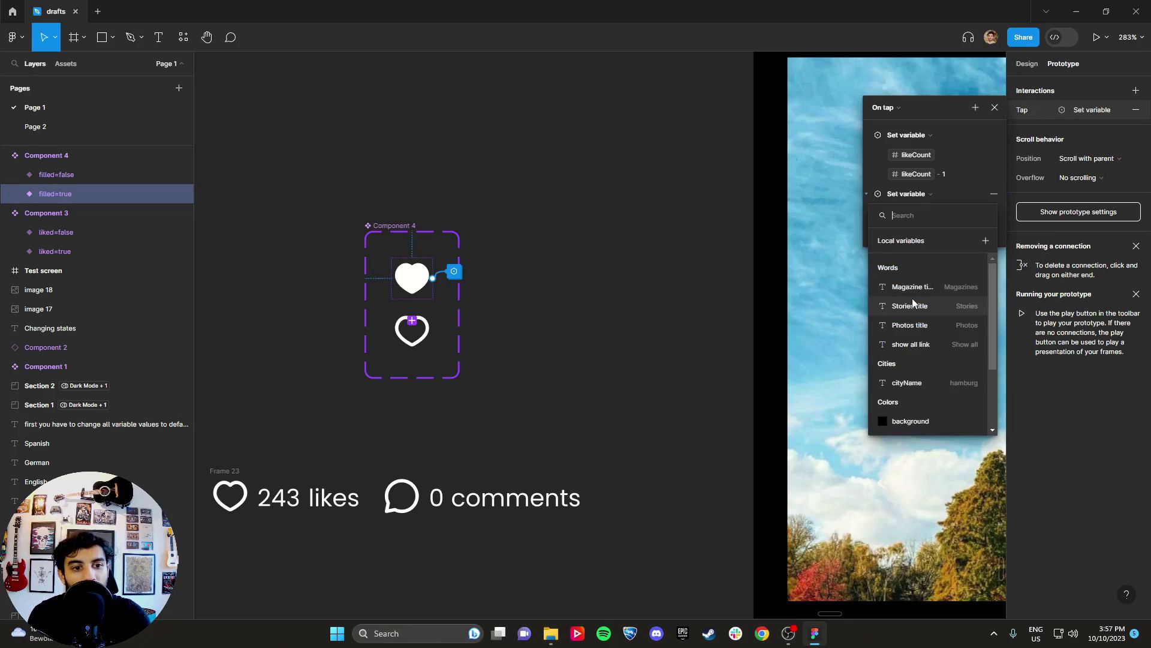
pyautogui.scroll(-2, 908, 329)
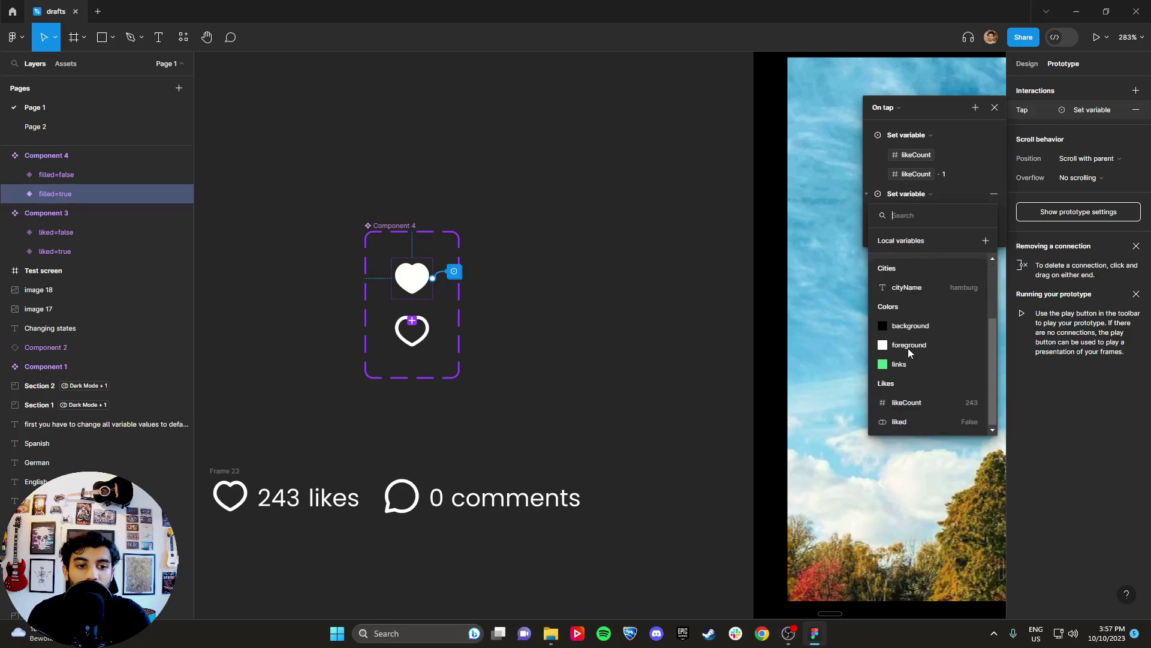
pyautogui.click(924, 422)
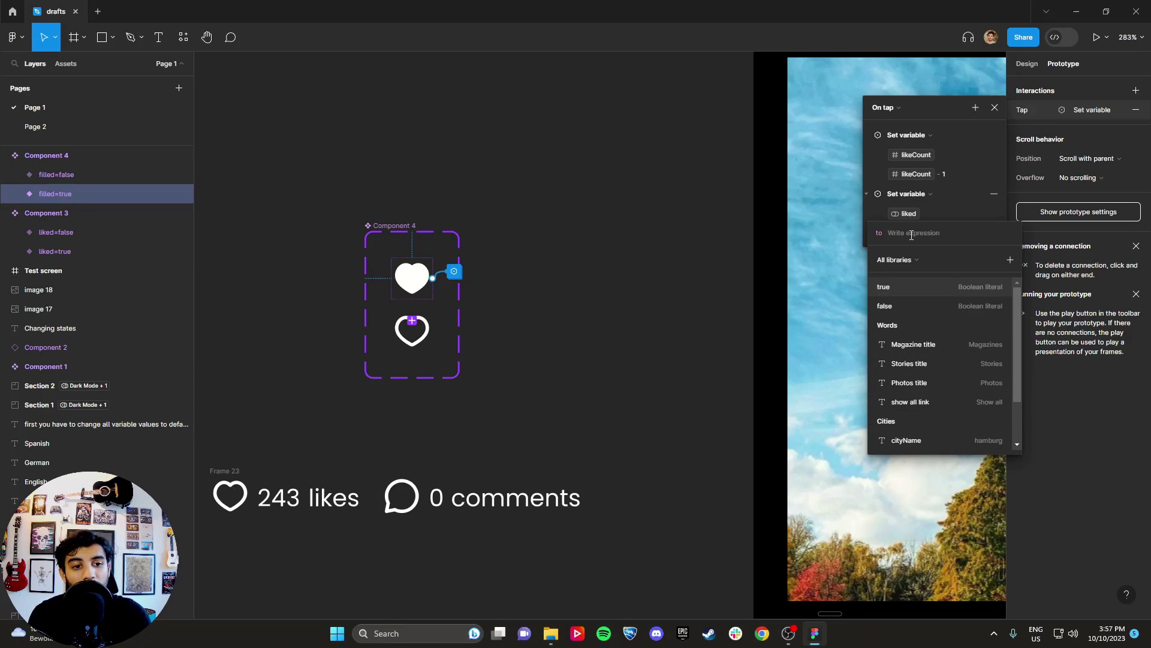
pyautogui.click(900, 306)
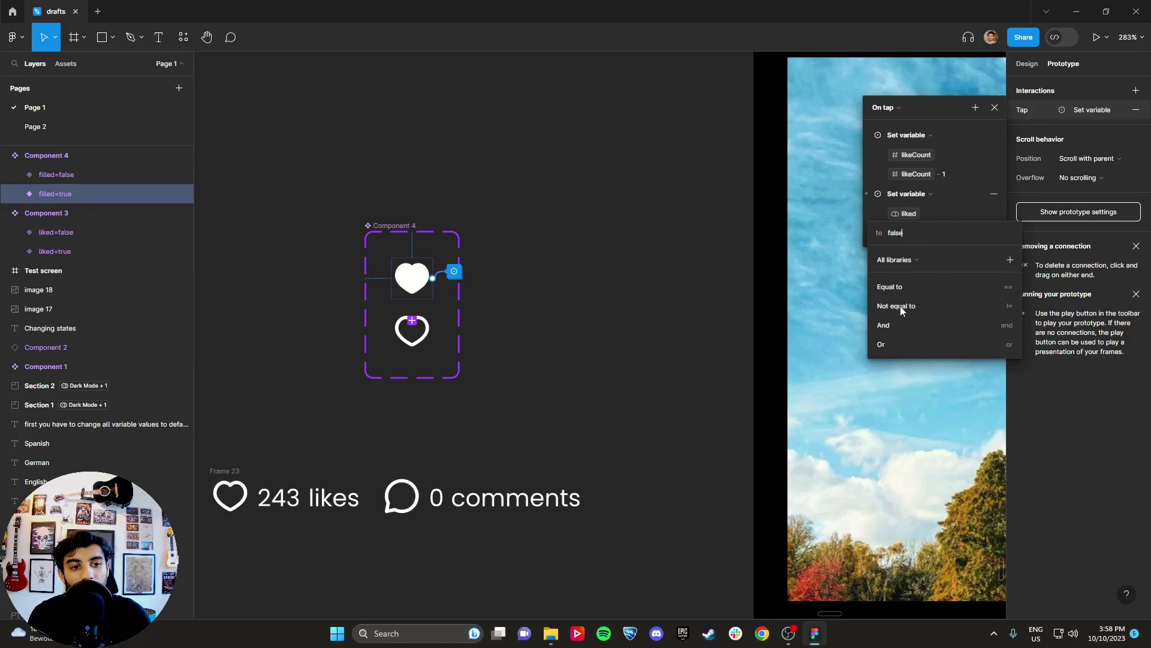
pyautogui.click(902, 200)
pyautogui.click(995, 107)
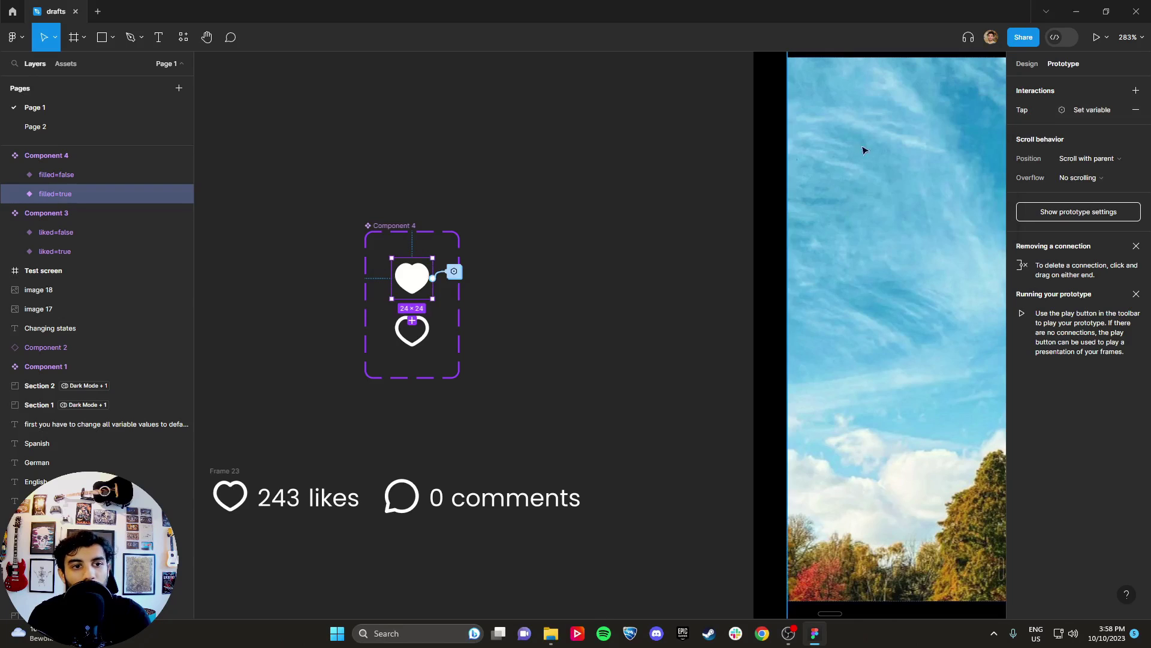
pyautogui.scroll(-5, 644, 230)
# - Preview the Magazines Test screen and tap the heart repeatedly, toggling between 244 and 243 likes
pyautogui.click(682, 102)
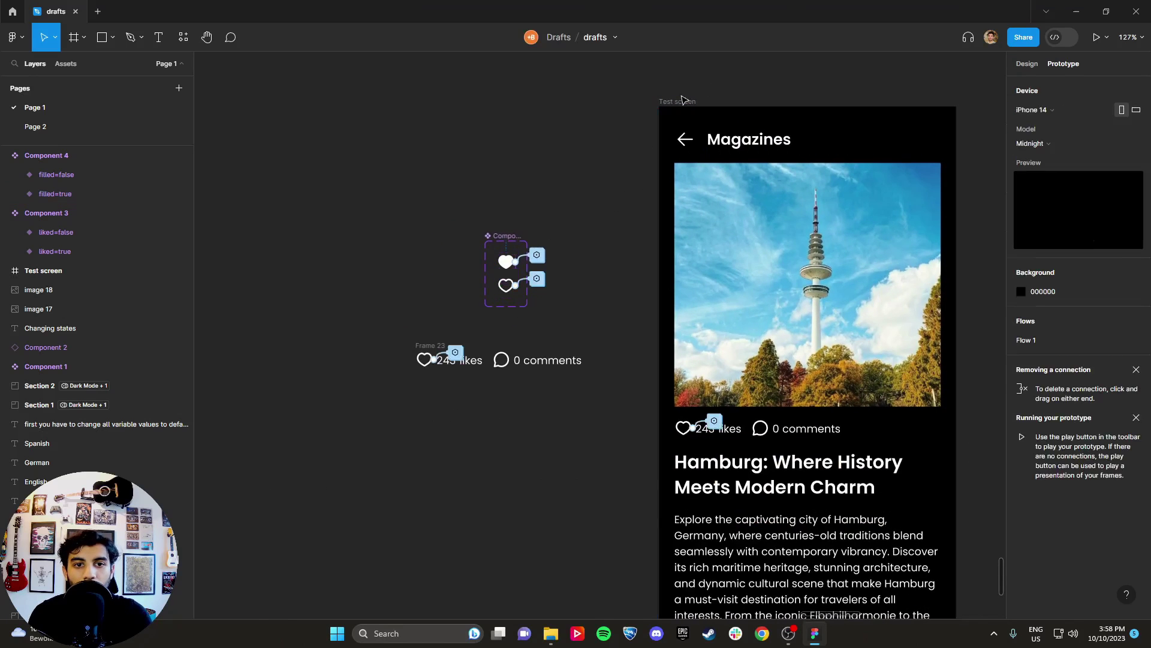
pyautogui.hotkey('shift', 'space')
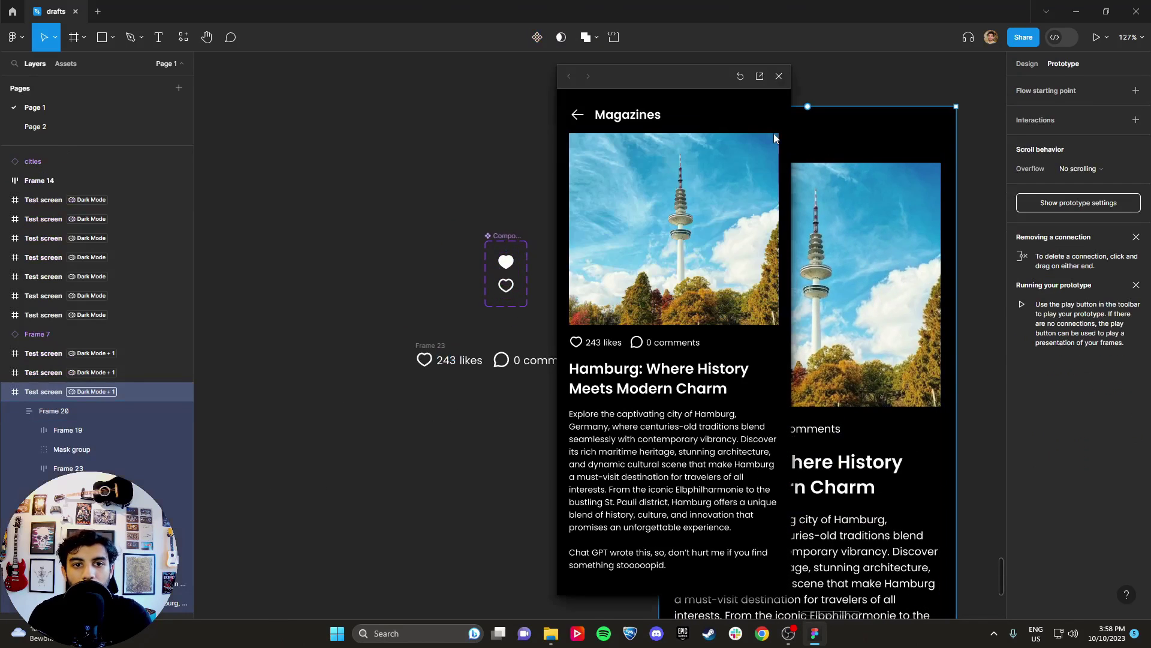
pyautogui.click(576, 343)
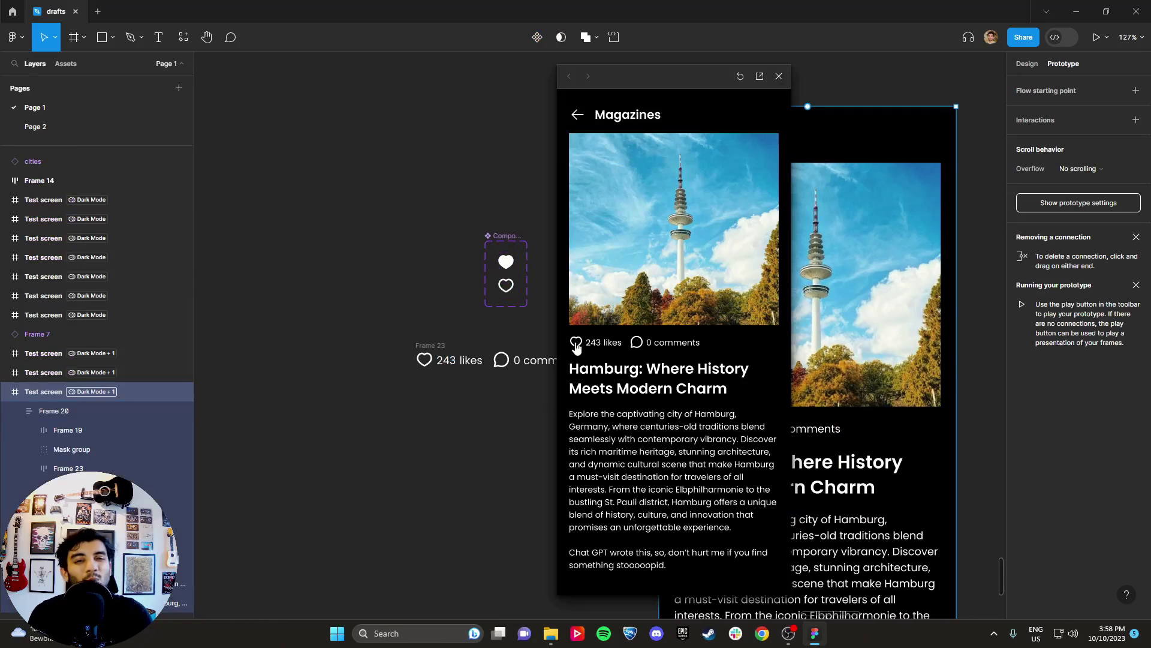
pyautogui.click(575, 343)
pyautogui.click(576, 345)
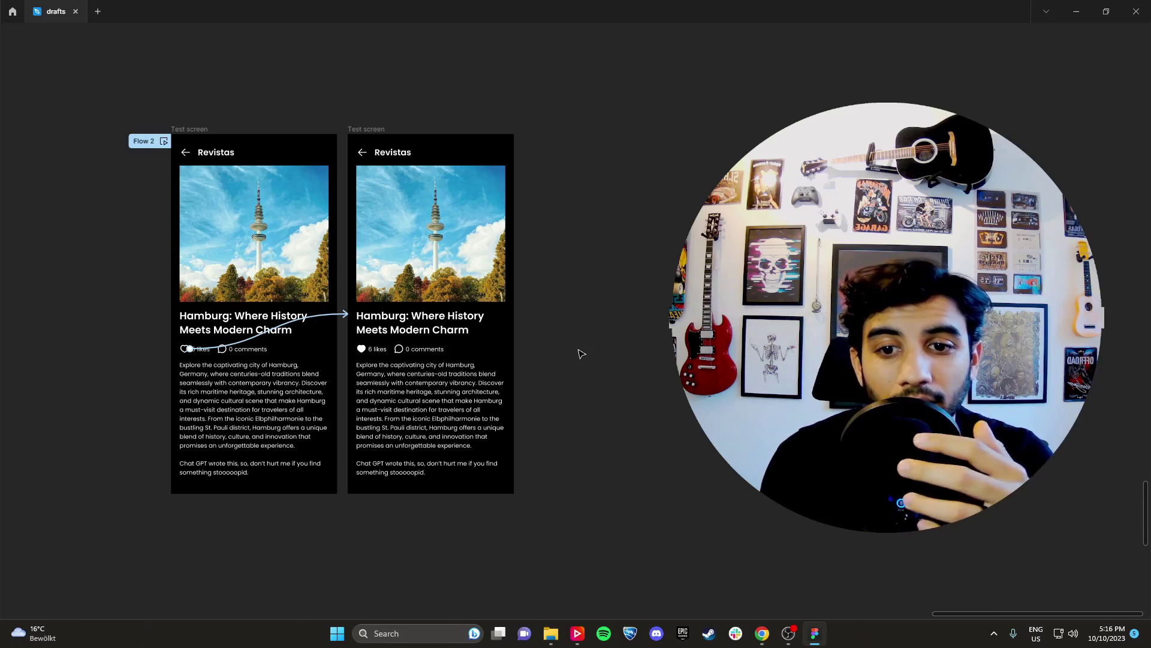
# - Preview the five-post list, like the first four posts, then unlike the third and second
pyautogui.scroll(-10, 594, 454)
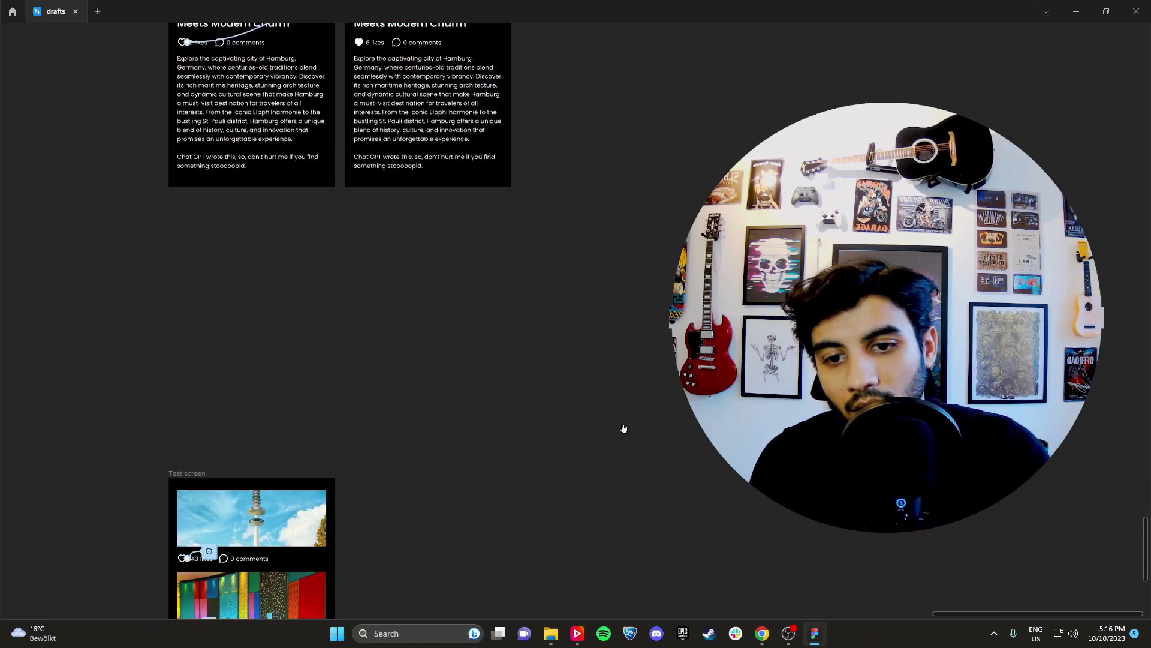
pyautogui.hotkey('shift', 'space')
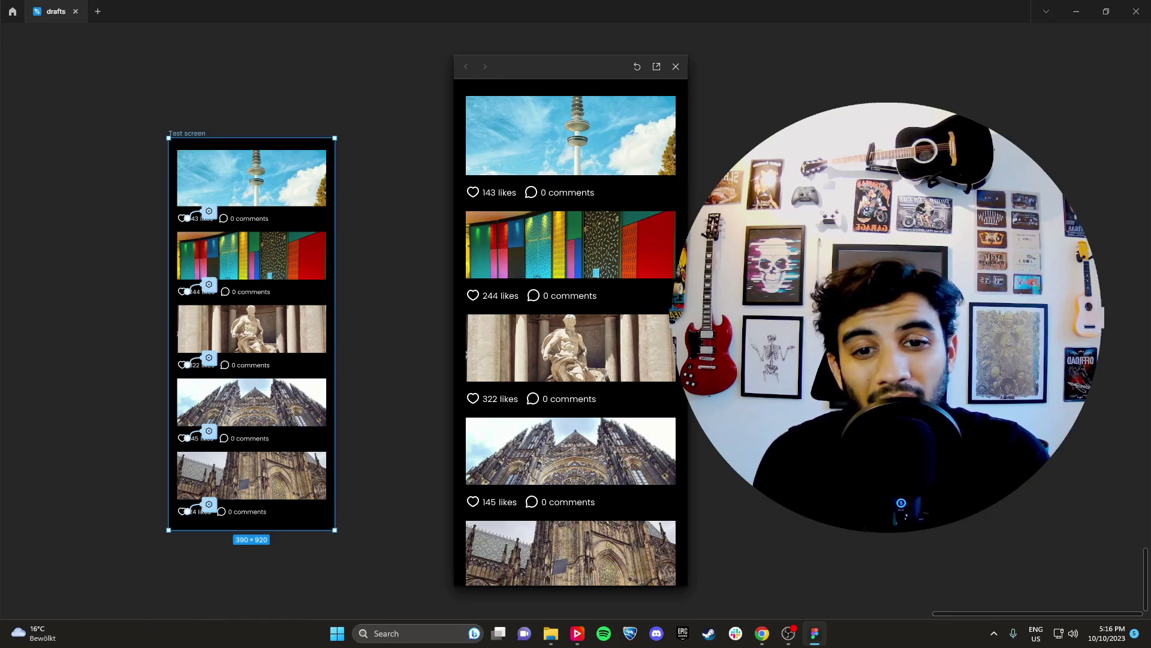
pyautogui.click(473, 192)
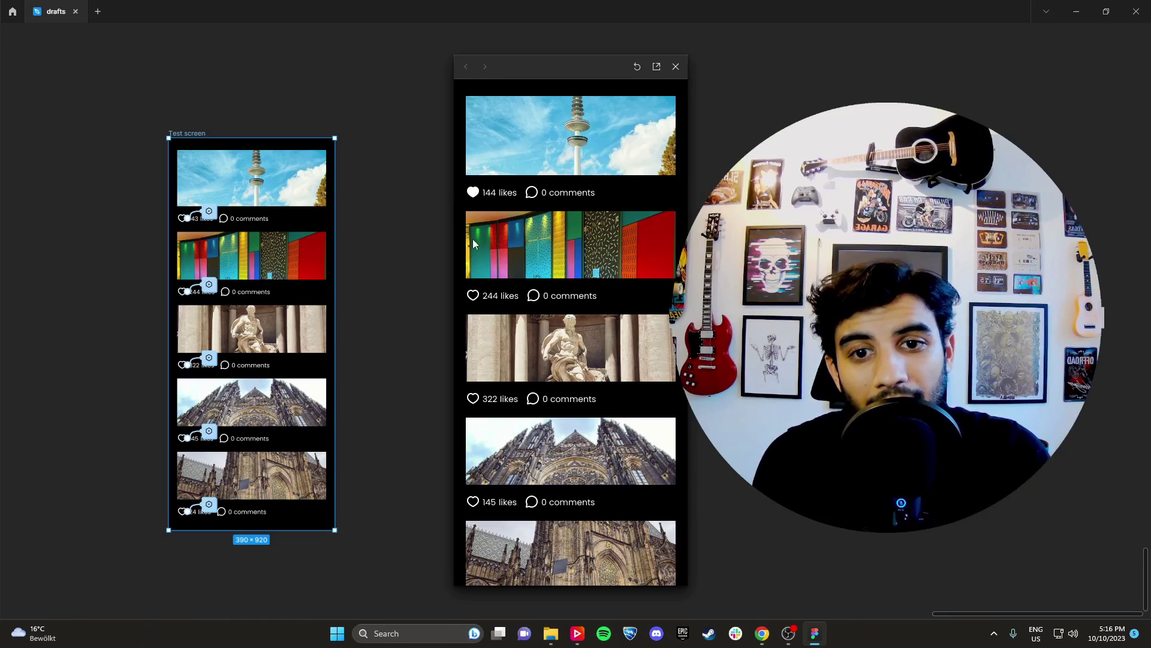
pyautogui.click(476, 298)
pyautogui.click(474, 399)
pyautogui.click(473, 502)
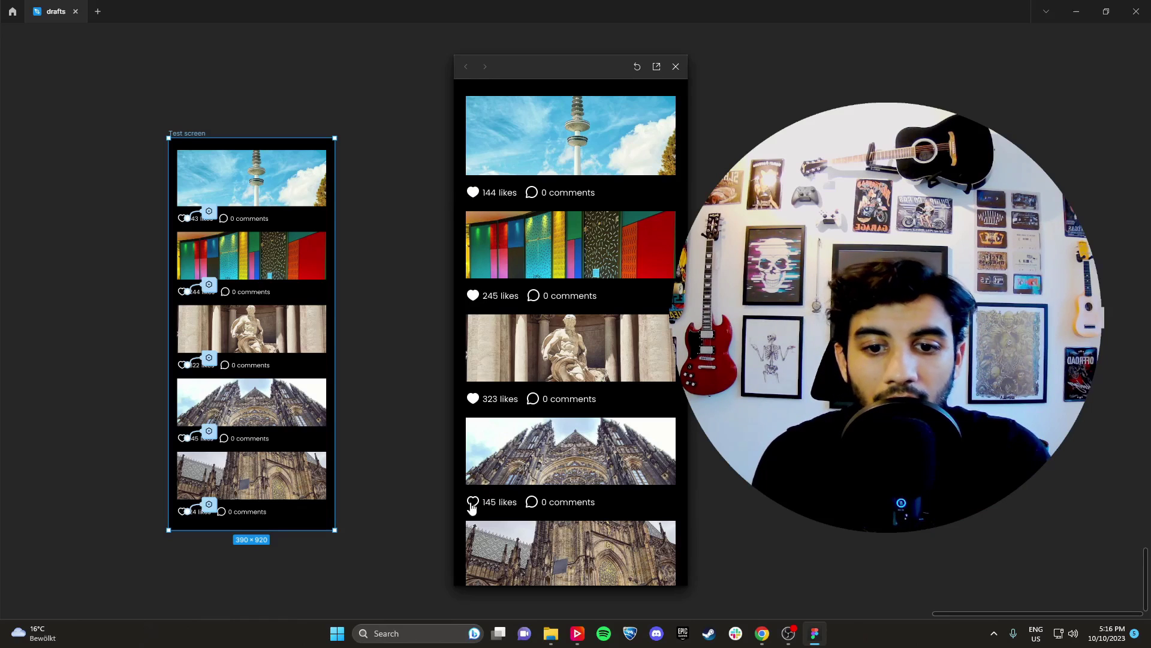
pyautogui.click(473, 398)
pyautogui.click(473, 296)
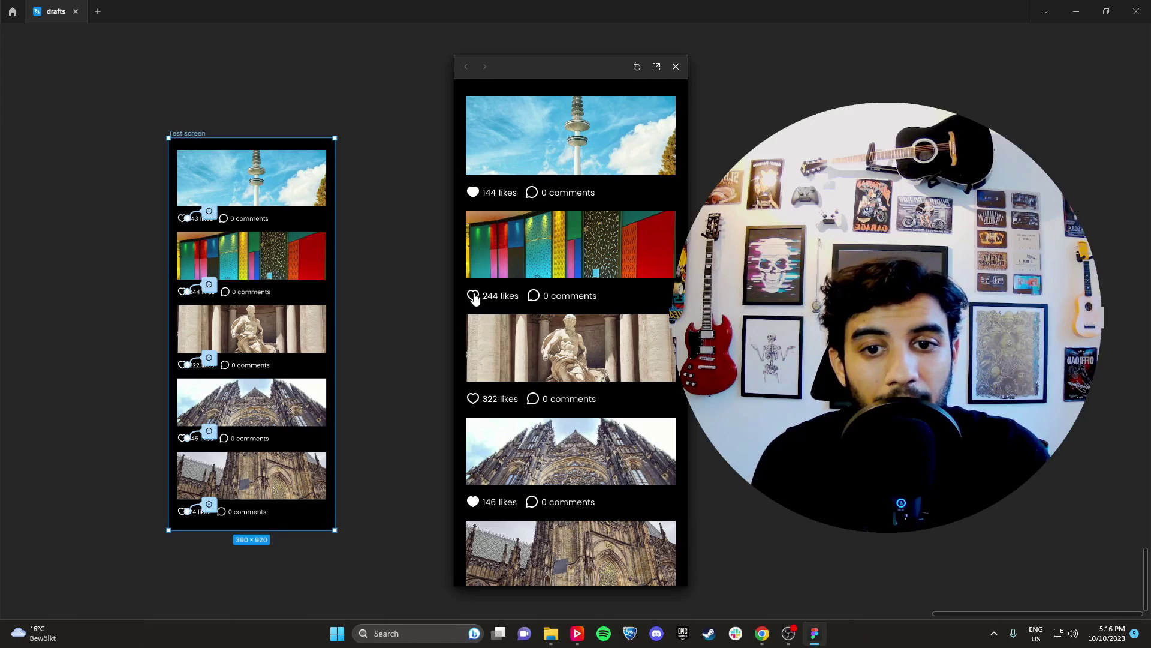